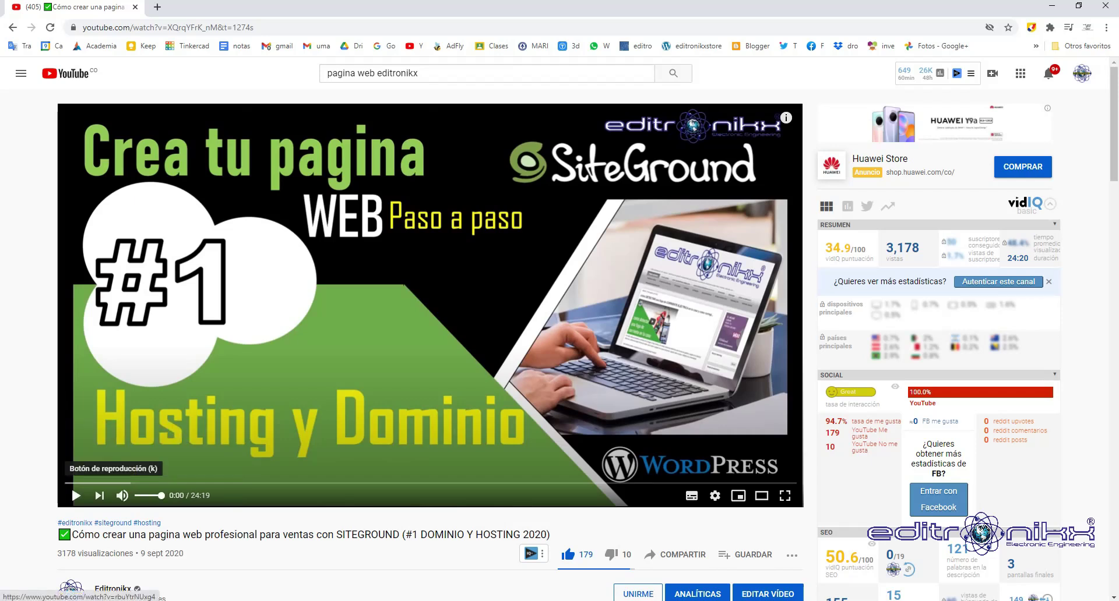
Skim the tutorial's chapters, from hosting solutions and pricing through Elementor editing to the WordPress dashboard.
left_click(98, 483)
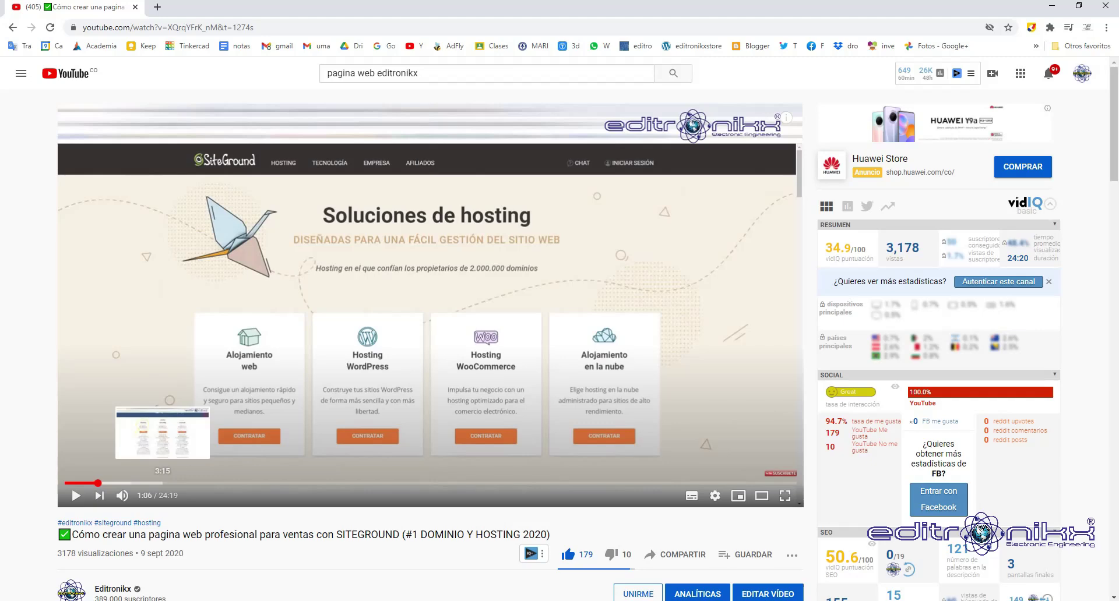
left_click(259, 483)
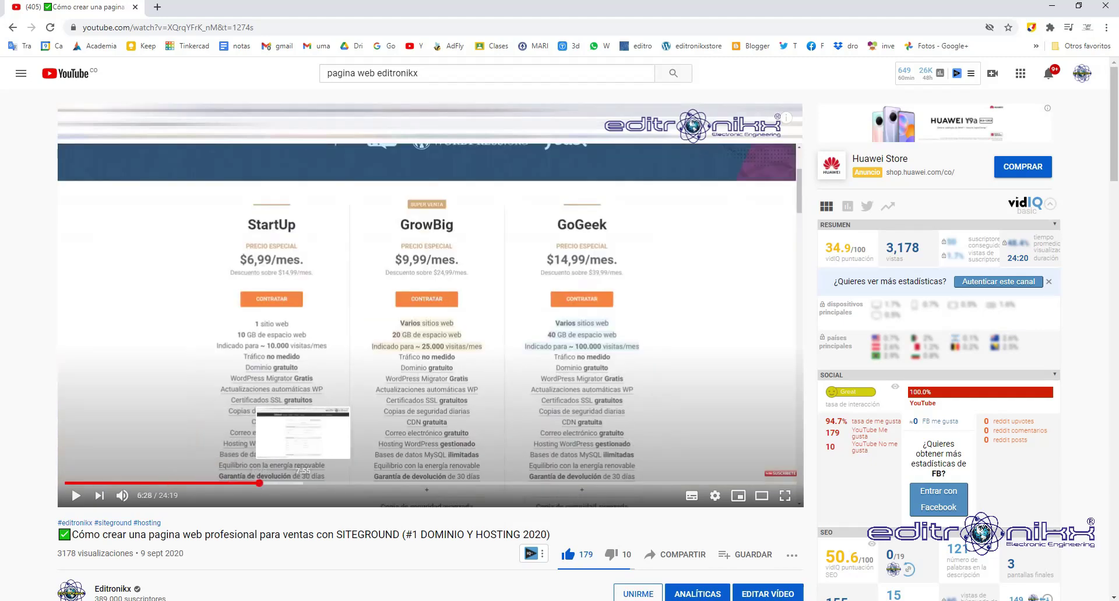
left_click(393, 483)
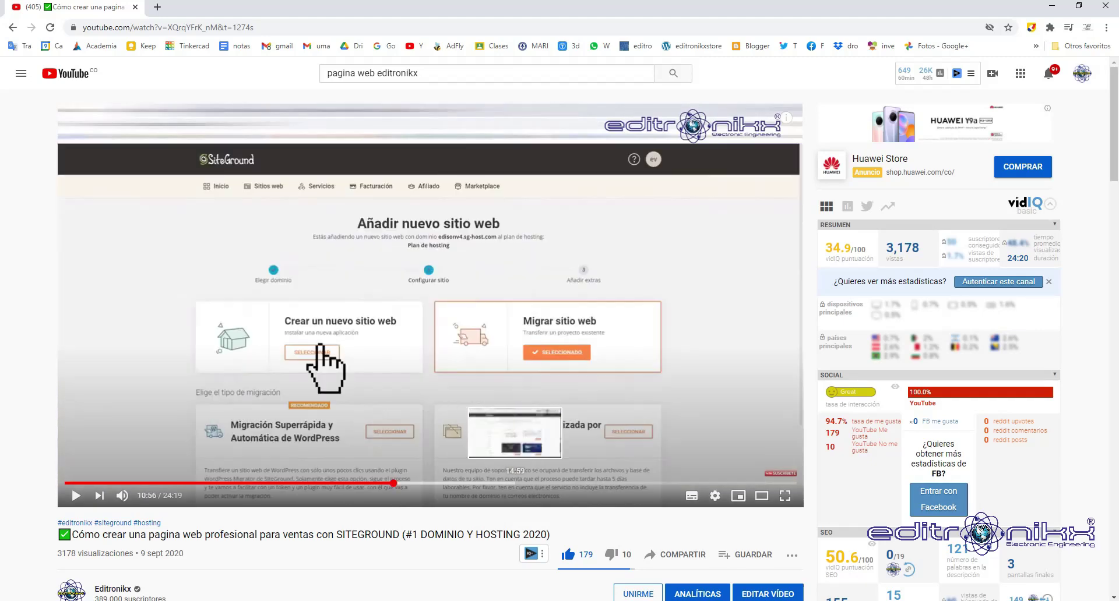
left_click(562, 483)
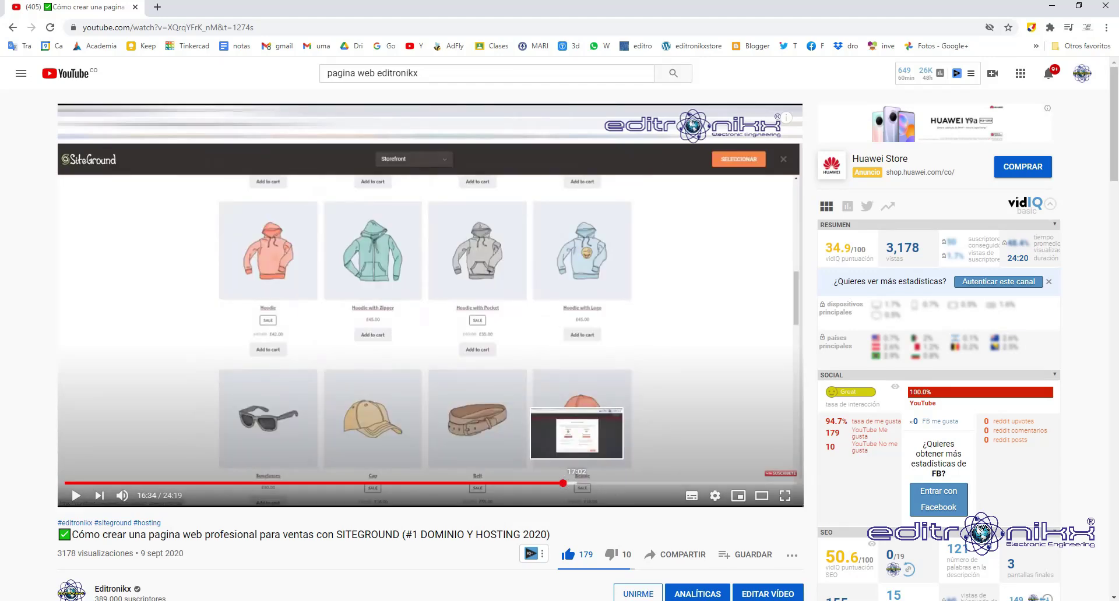
left_click(577, 483)
left_click(597, 483)
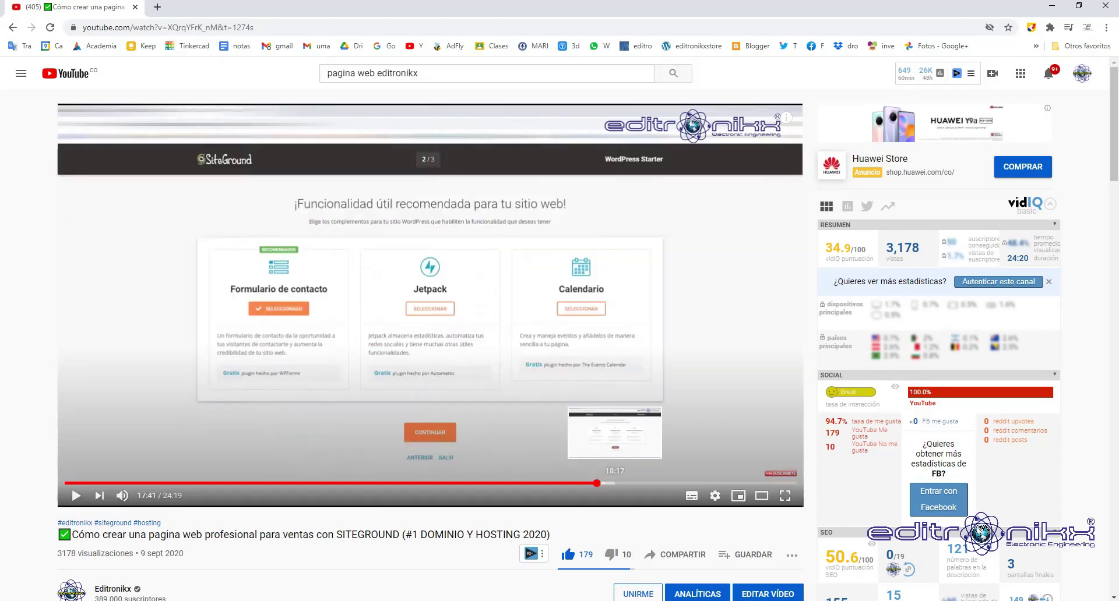
left_click(619, 483)
left_click(651, 483)
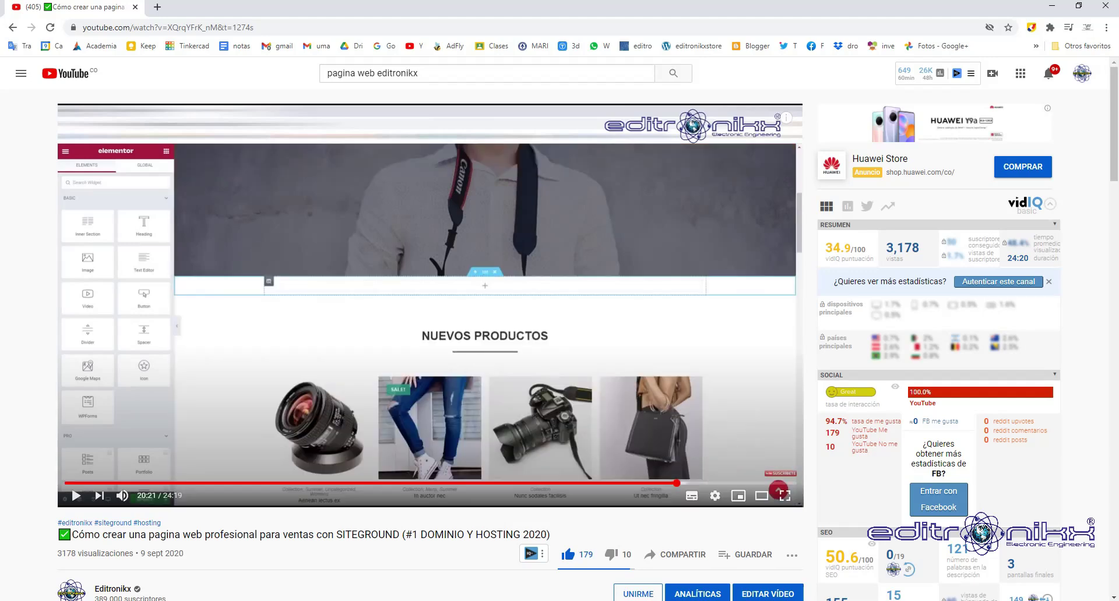
left_click(709, 483)
left_click(762, 483)
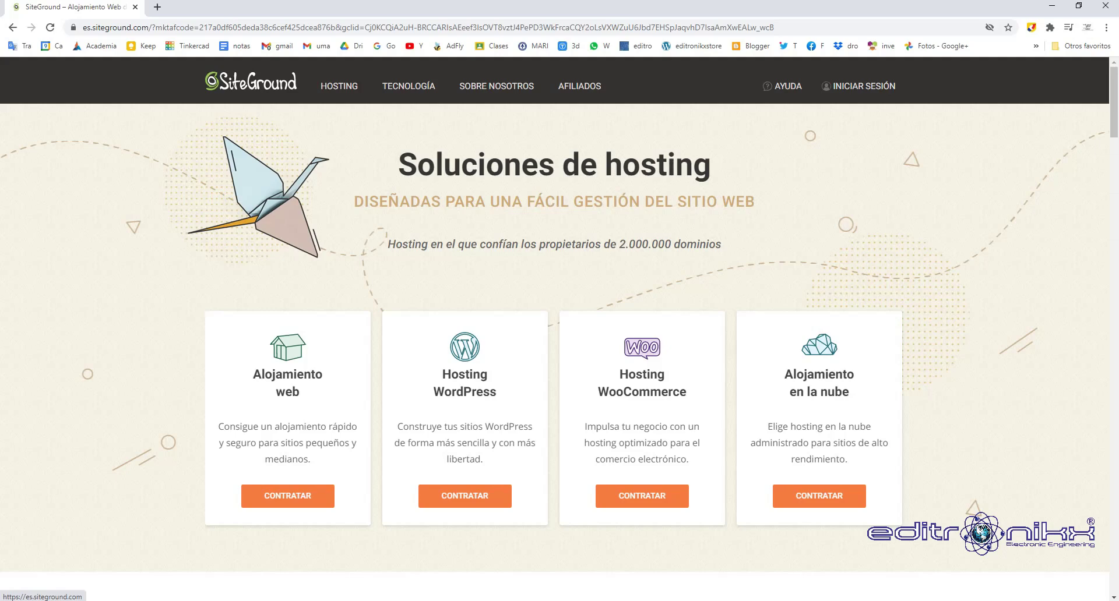
Sign in to SiteGround and open edisonv4.sg-host.com in a new tab from the websites list.
left_click(859, 86)
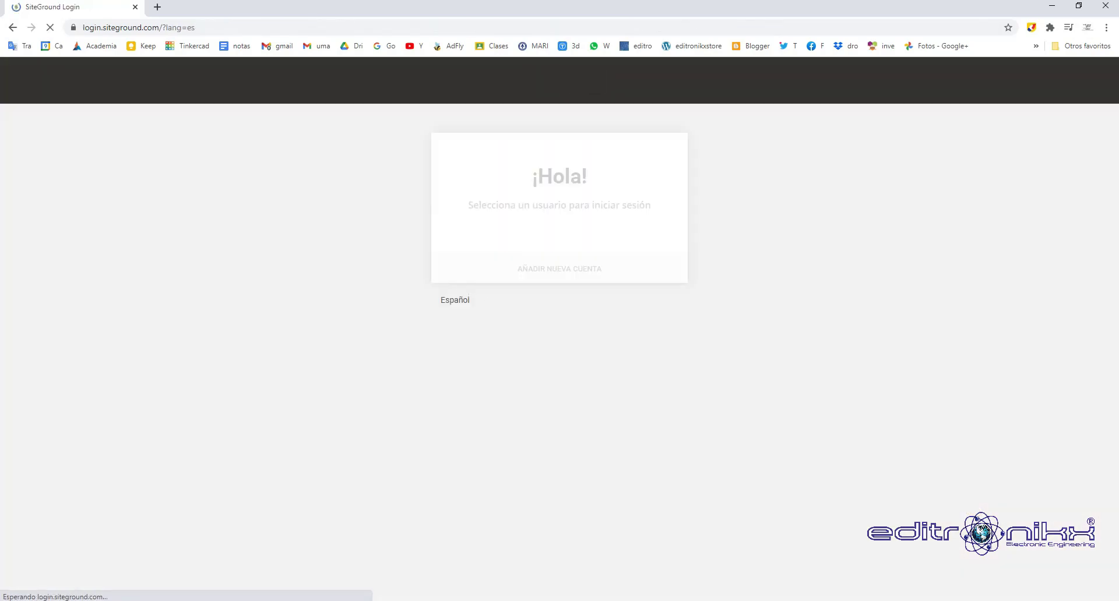
key("Return")
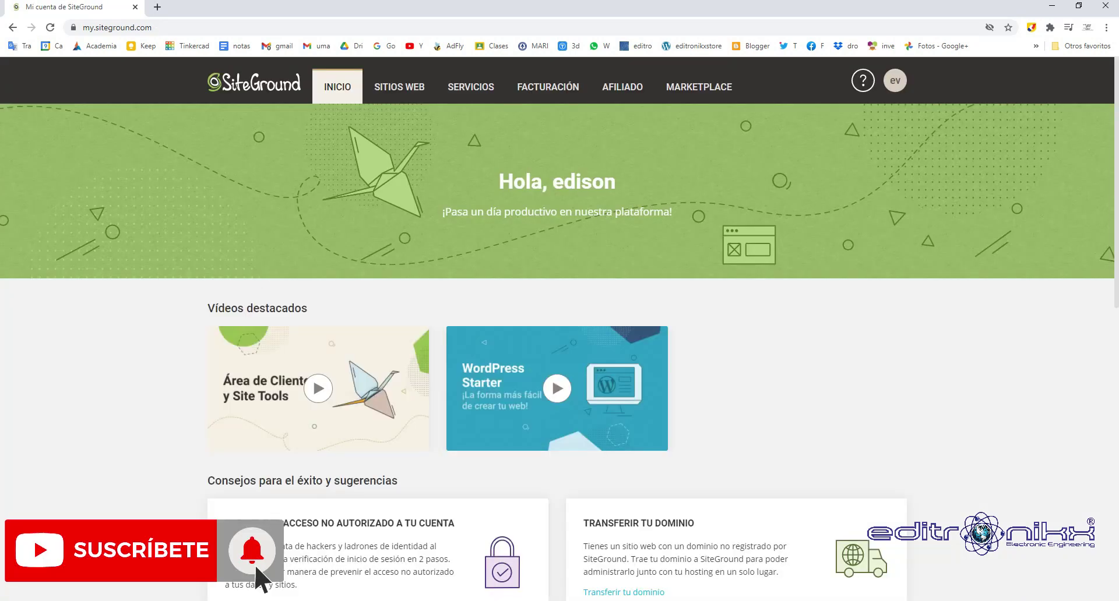
scroll(558, 326, "down", 6)
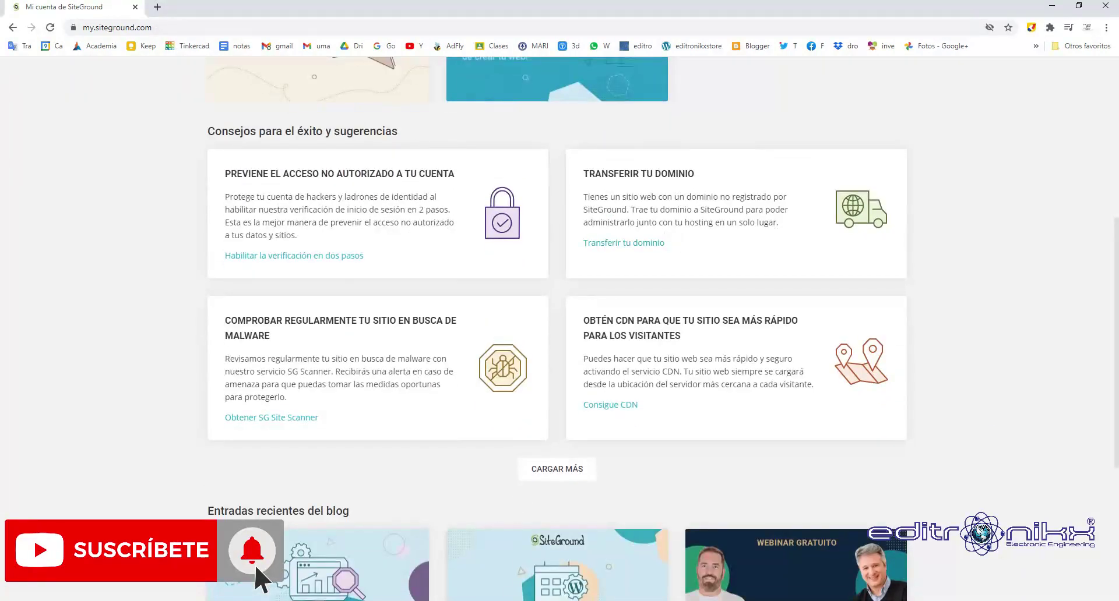
scroll(558, 326, "up", 6)
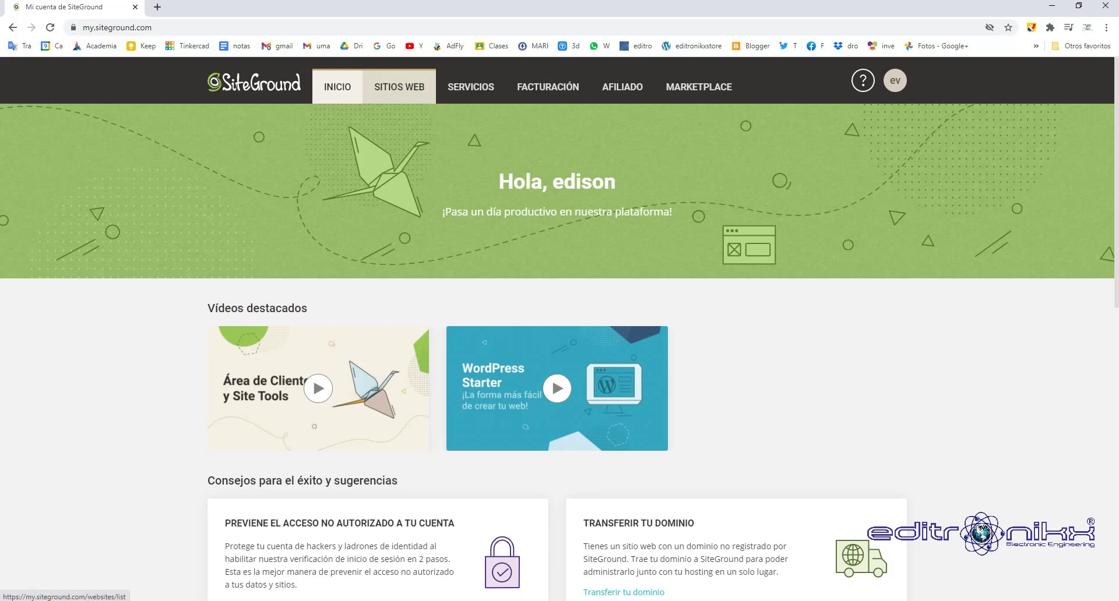
left_click(399, 87)
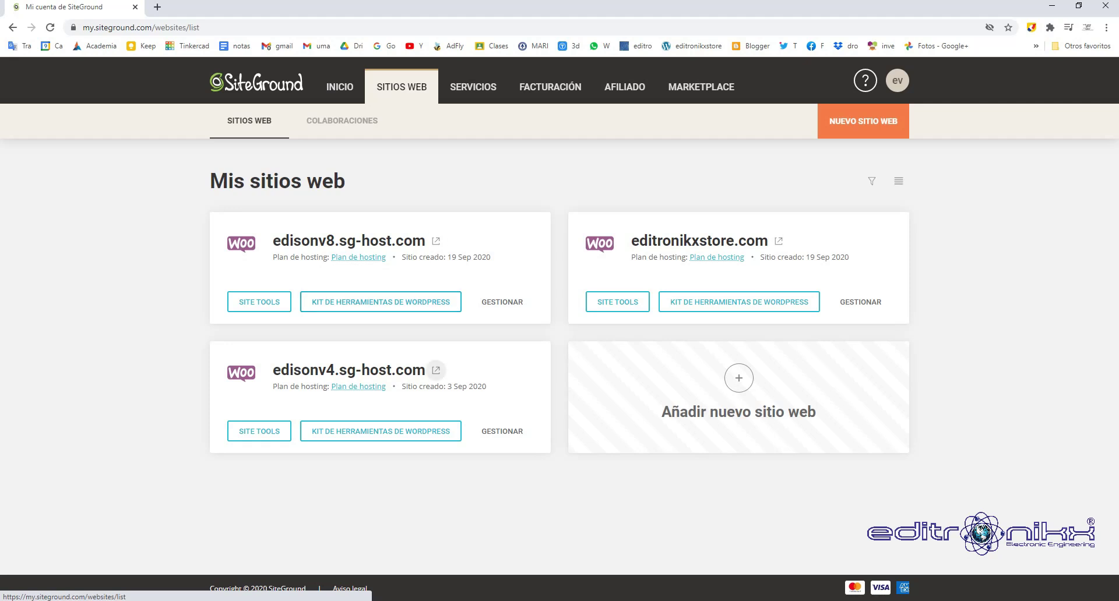
left_click(434, 371)
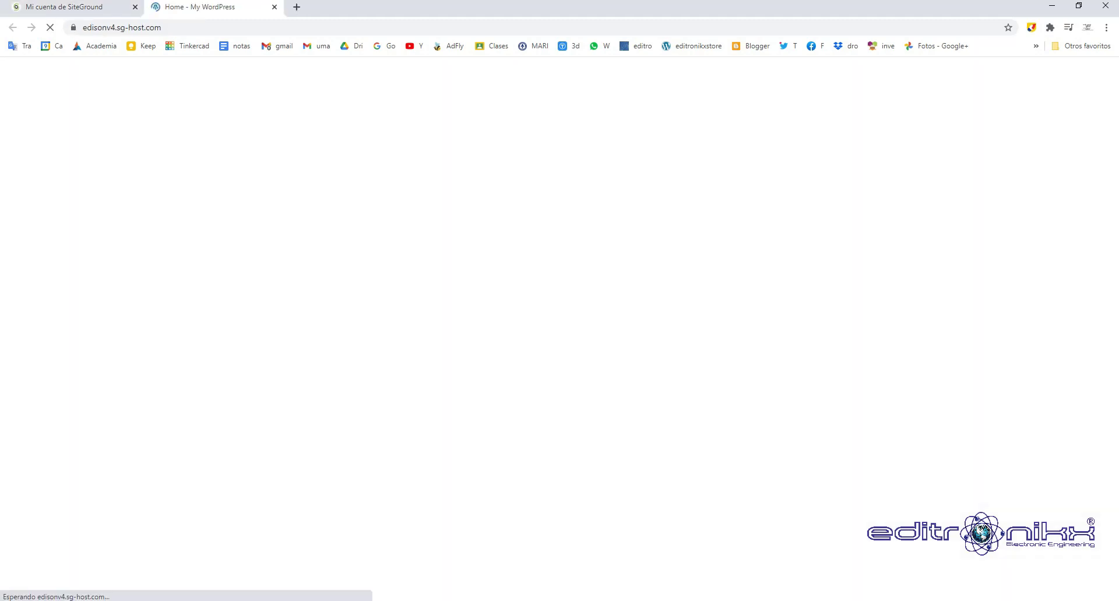
Look over the TimeSpan site on edisonv4.sg-host.com, then close its tab.
scroll(555, 327, "down", 7)
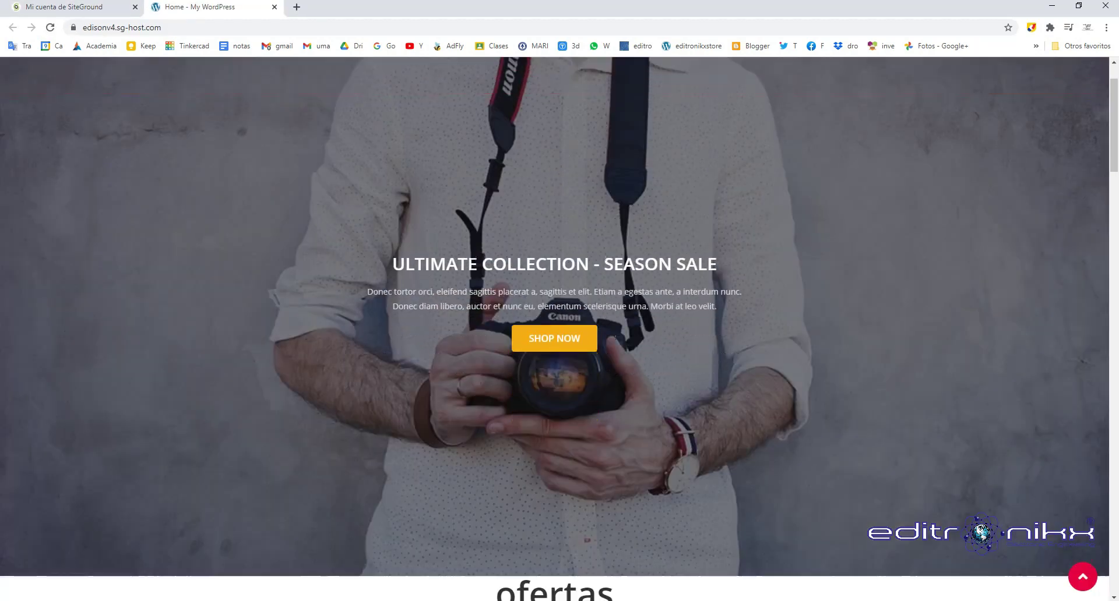
scroll(757, 262, "down", 15)
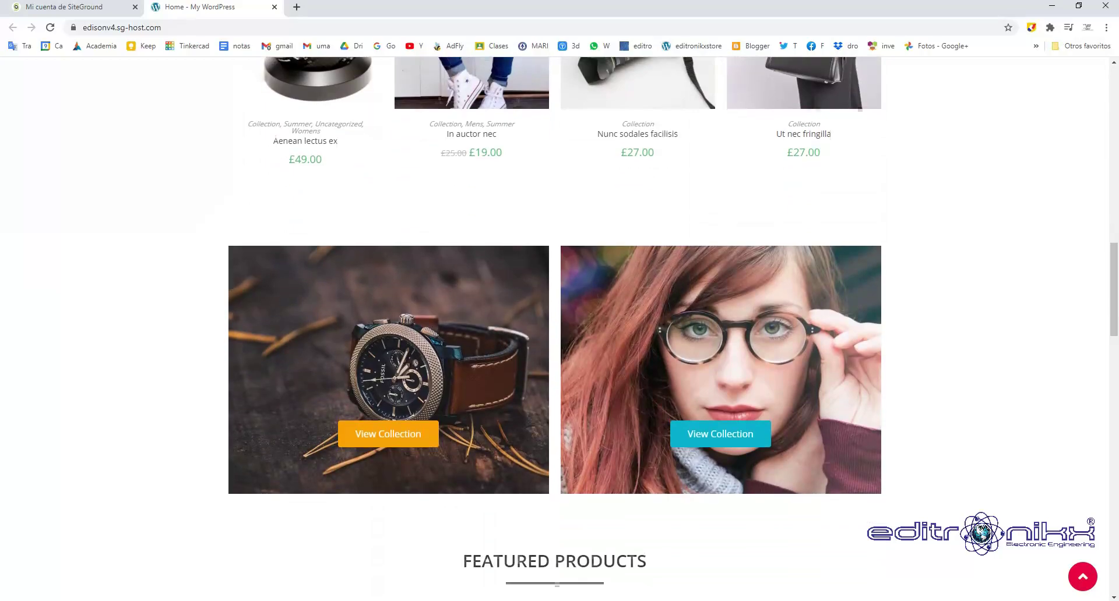
scroll(804, 291, "down", 15)
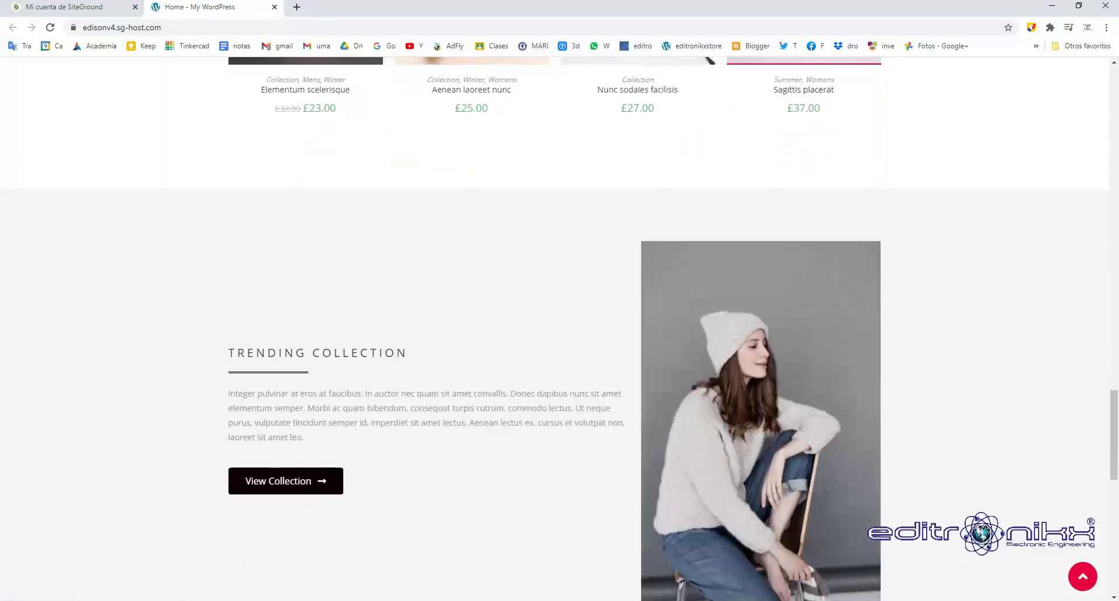
scroll(554, 326, "down", 4)
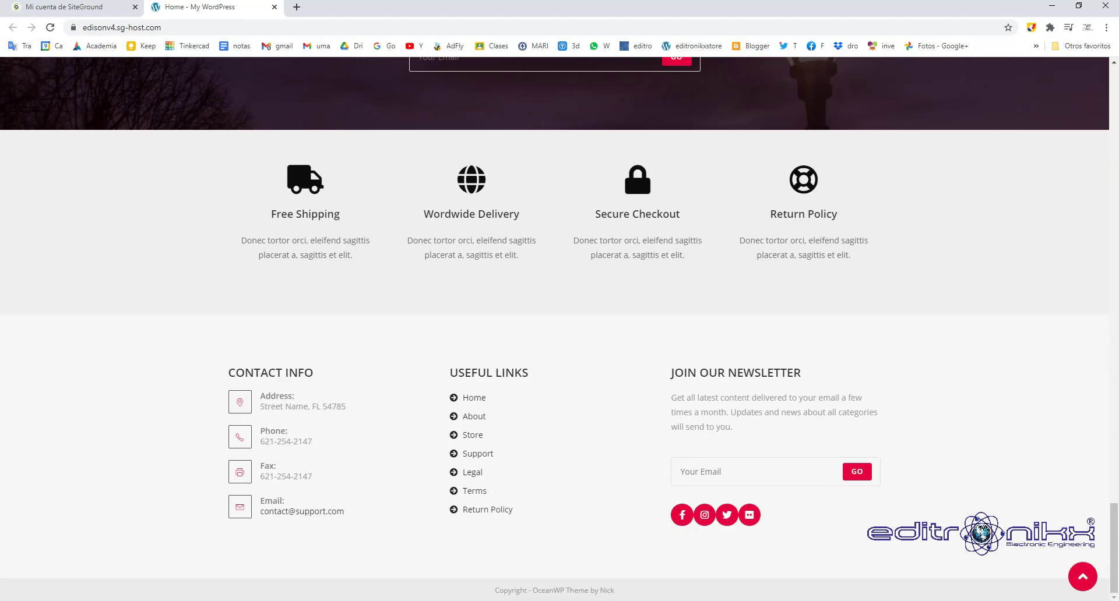
scroll(555, 327, "up", 20)
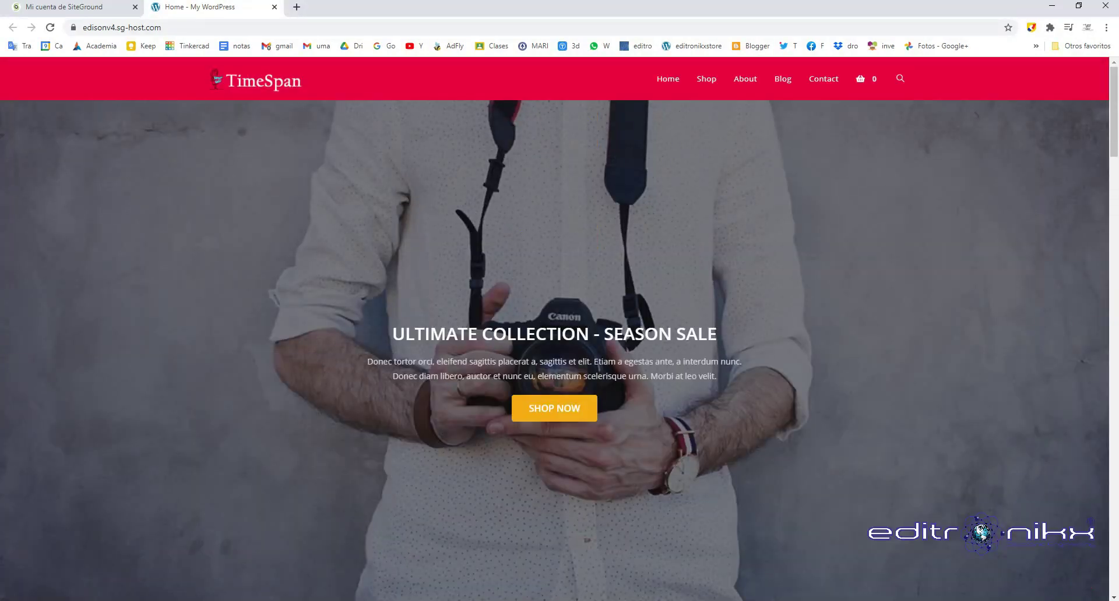
key("ctrl+w")
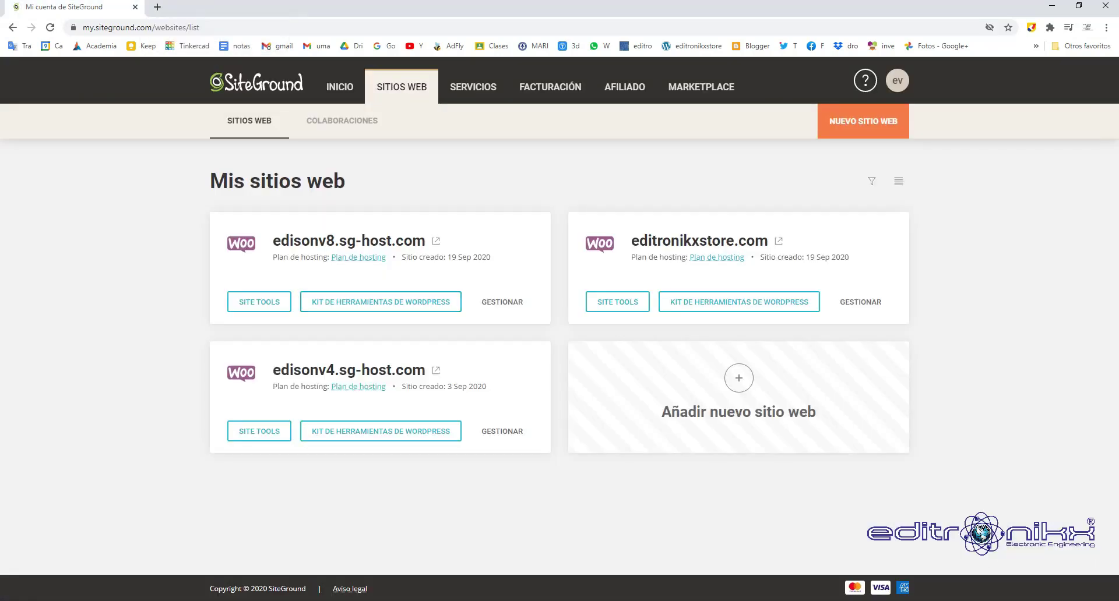
Open the DNK store site on edisonv8.sg-host.com, look it over, then close its tab.
left_click(435, 241)
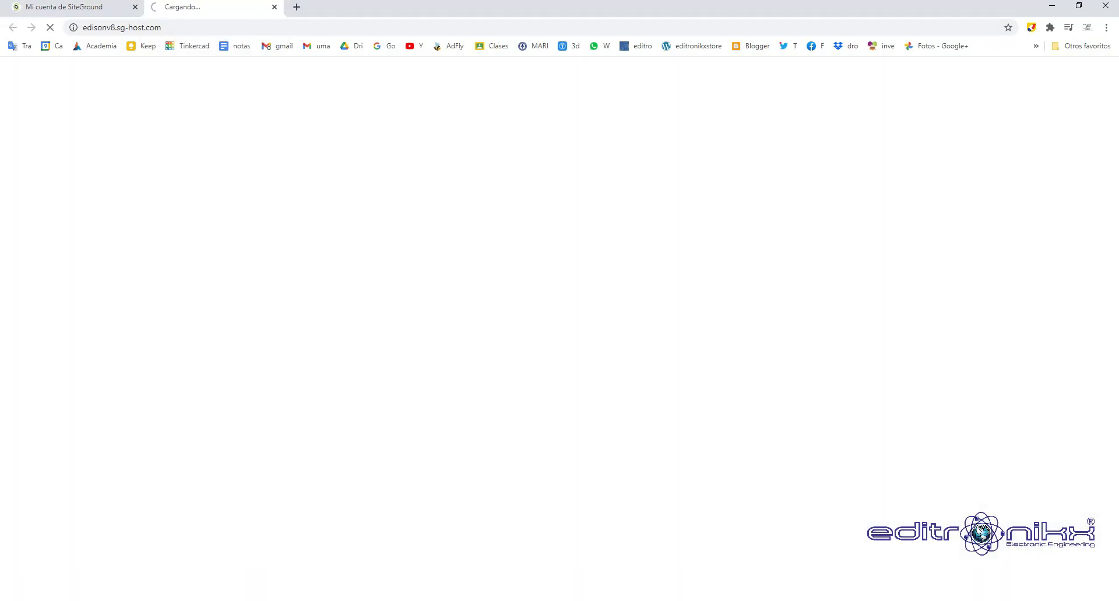
scroll(560, 326, "down", 7)
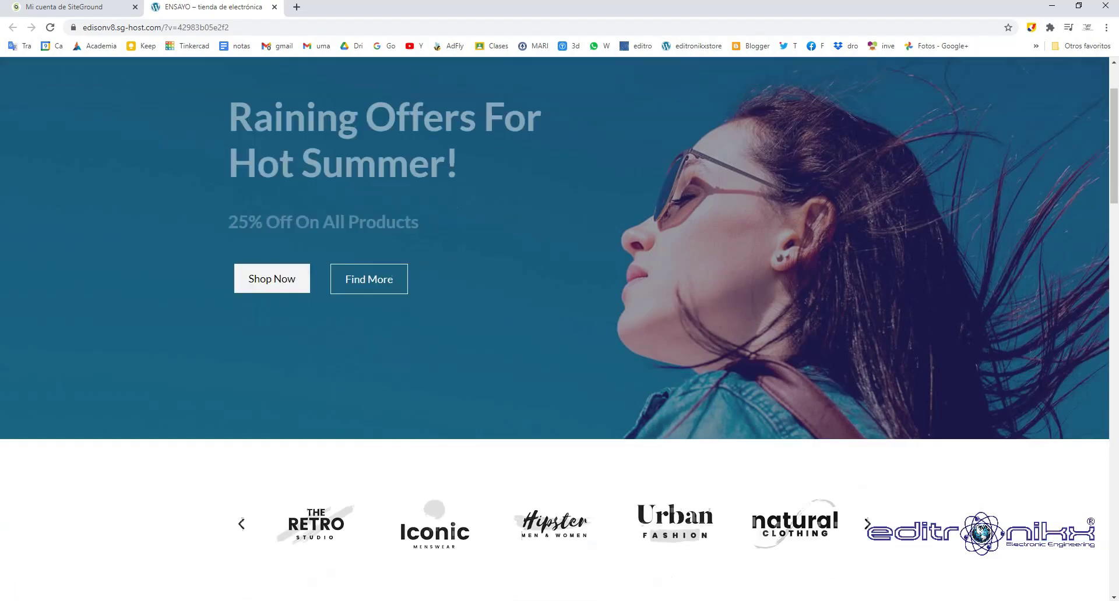
scroll(559, 326, "down", 15)
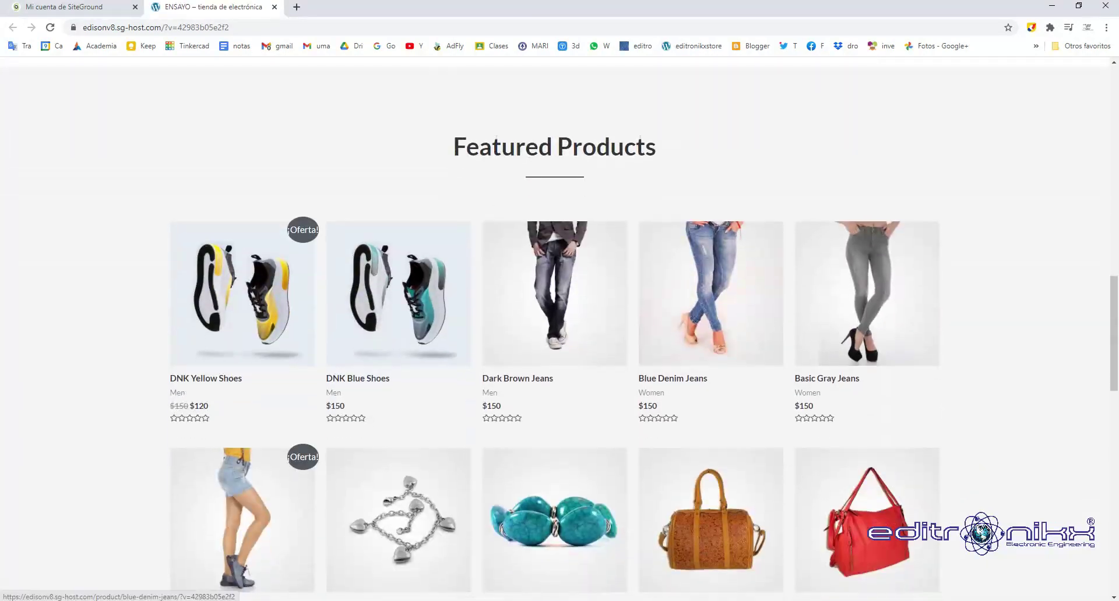
scroll(559, 326, "down", 8)
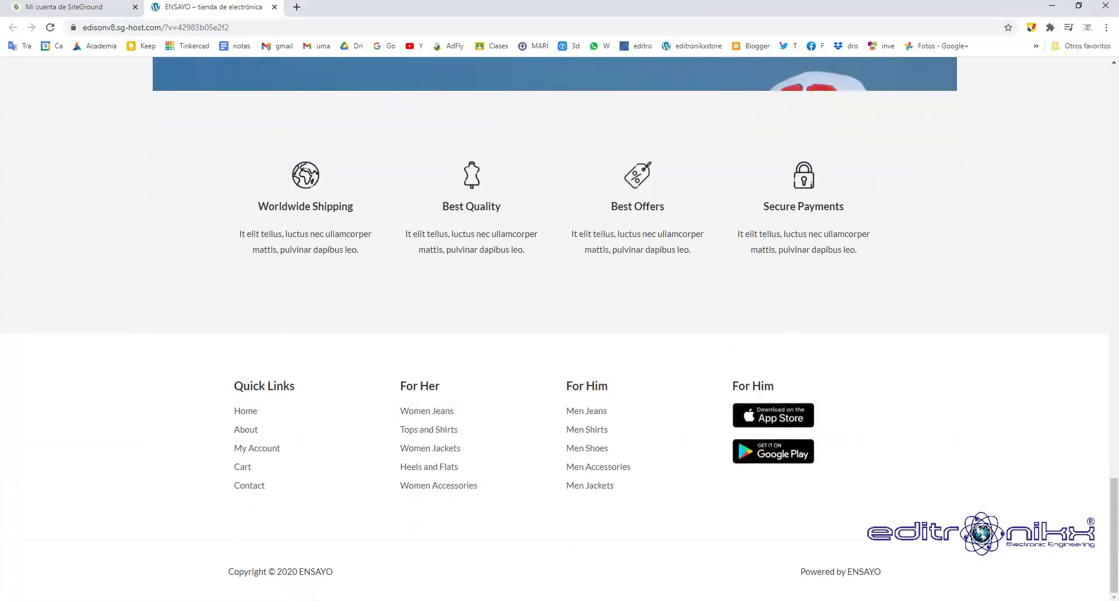
scroll(560, 326, "up", 15)
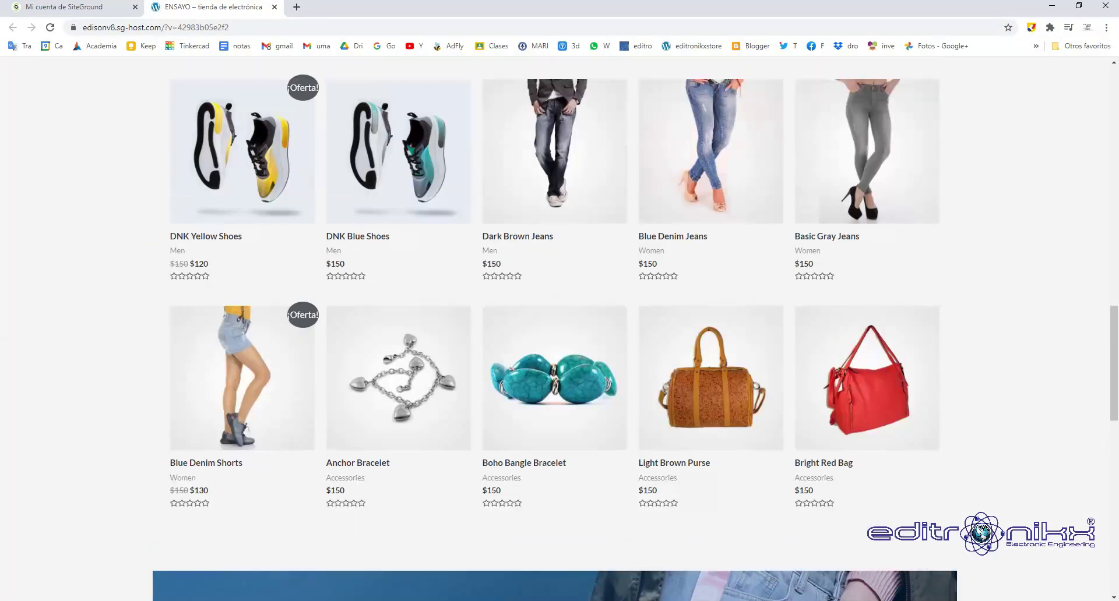
scroll(560, 326, "up", 11)
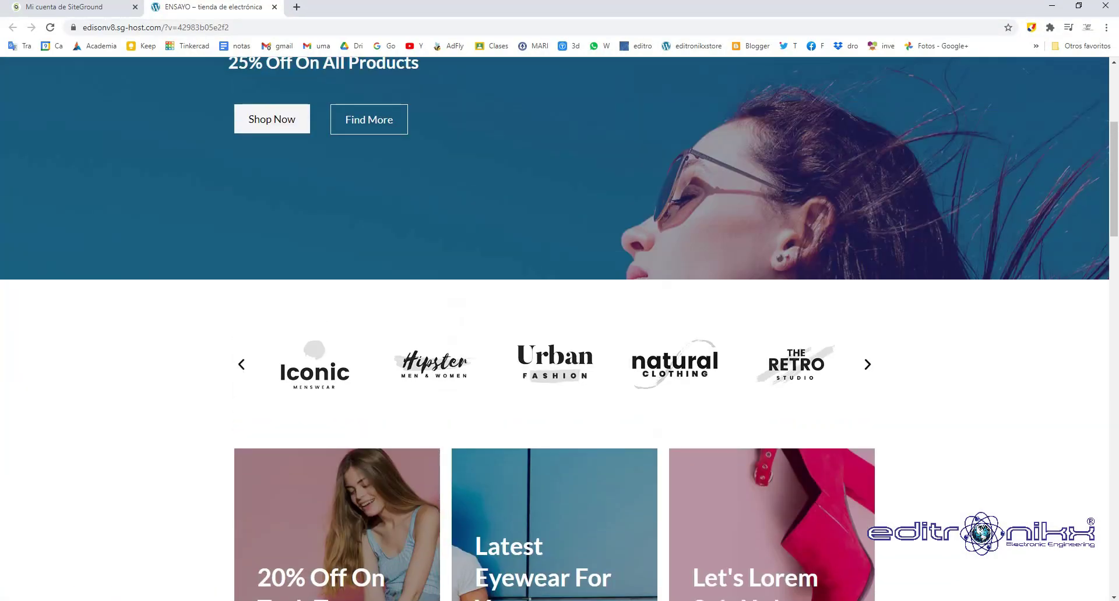
scroll(559, 326, "up", 5)
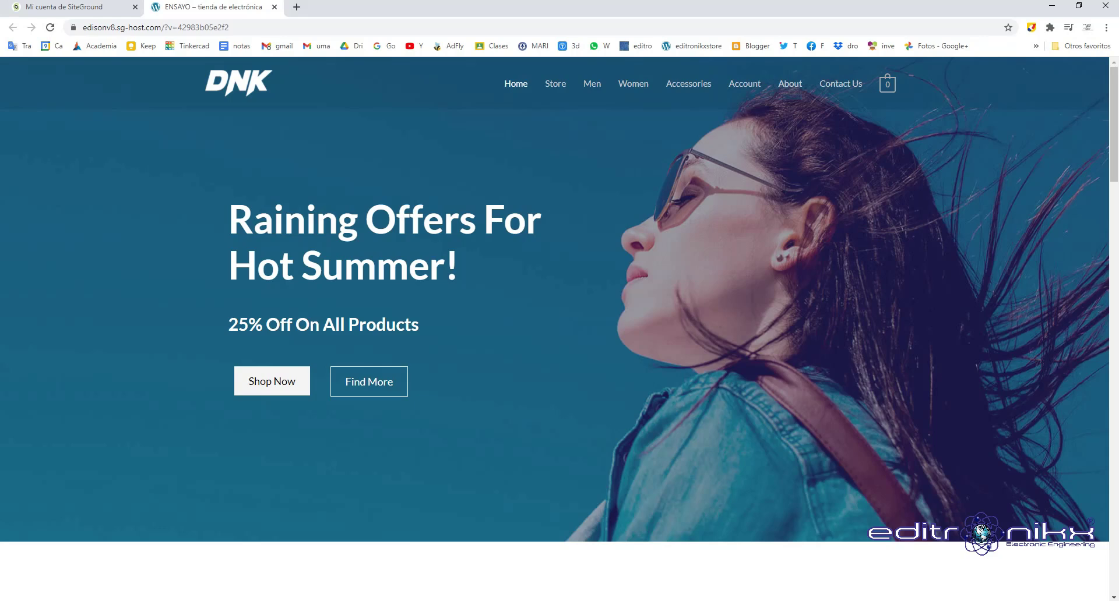
scroll(559, 326, "down", 5)
key("ctrl+w")
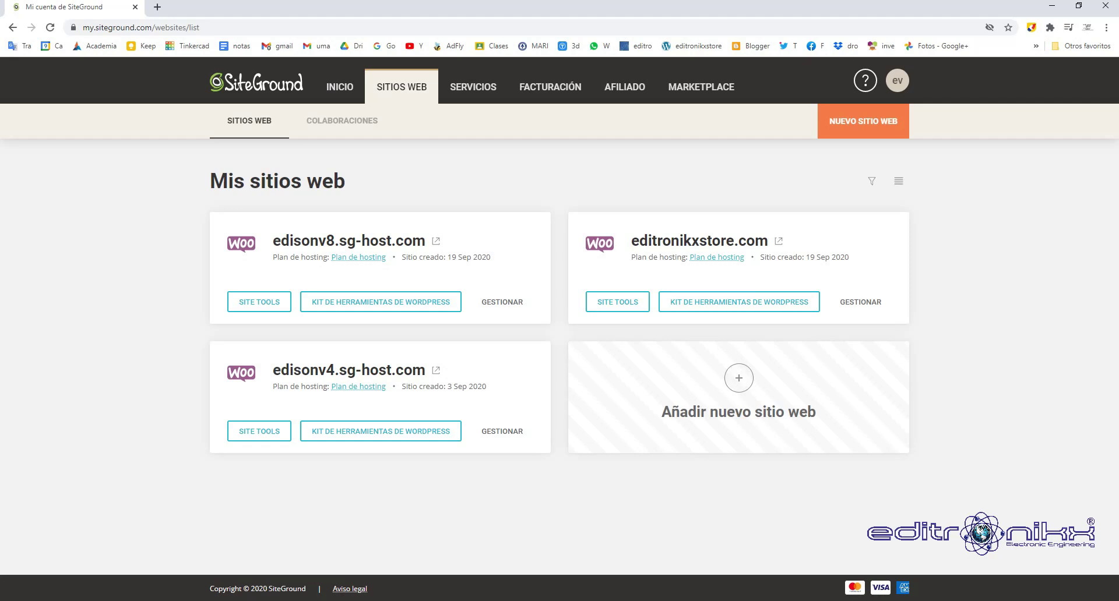
Start a new website using the free temporary domain edisonv9.sg-host.com and continue to site setup.
left_click(737, 379)
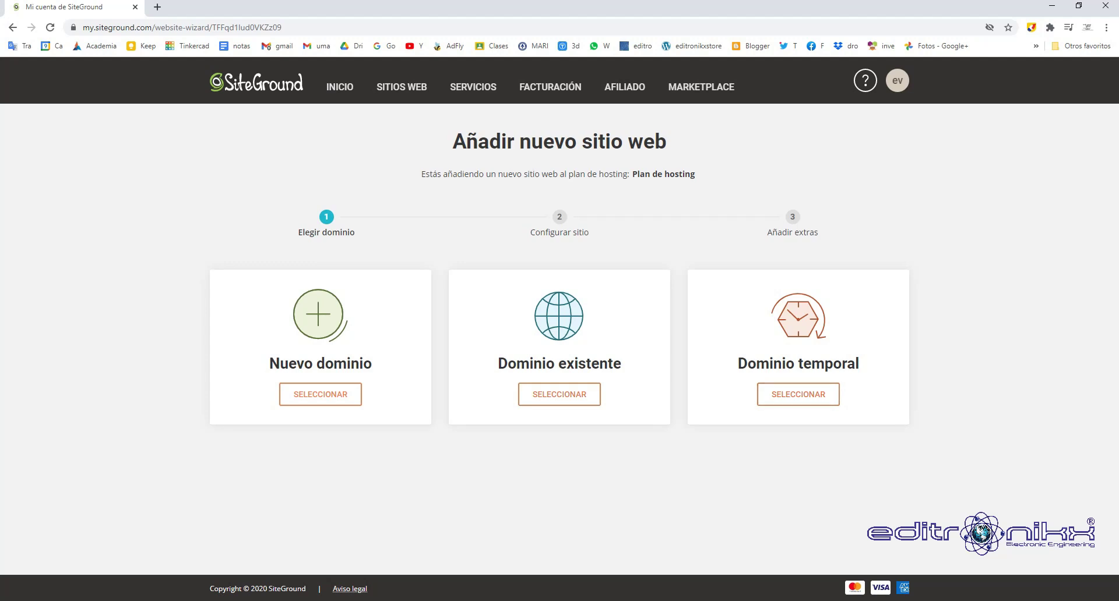
left_click(798, 395)
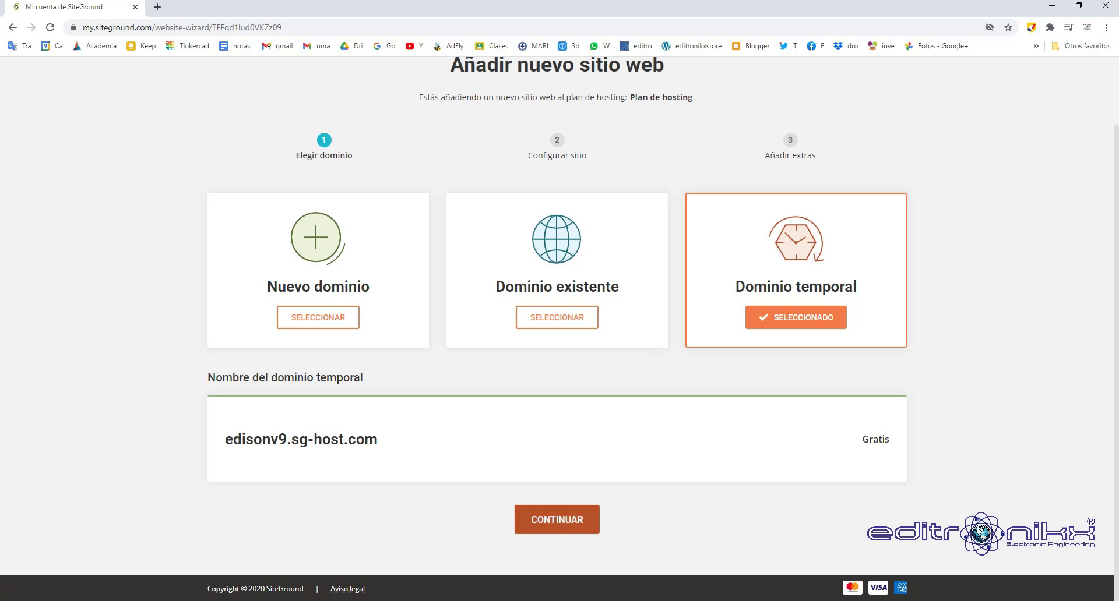
left_click(557, 520)
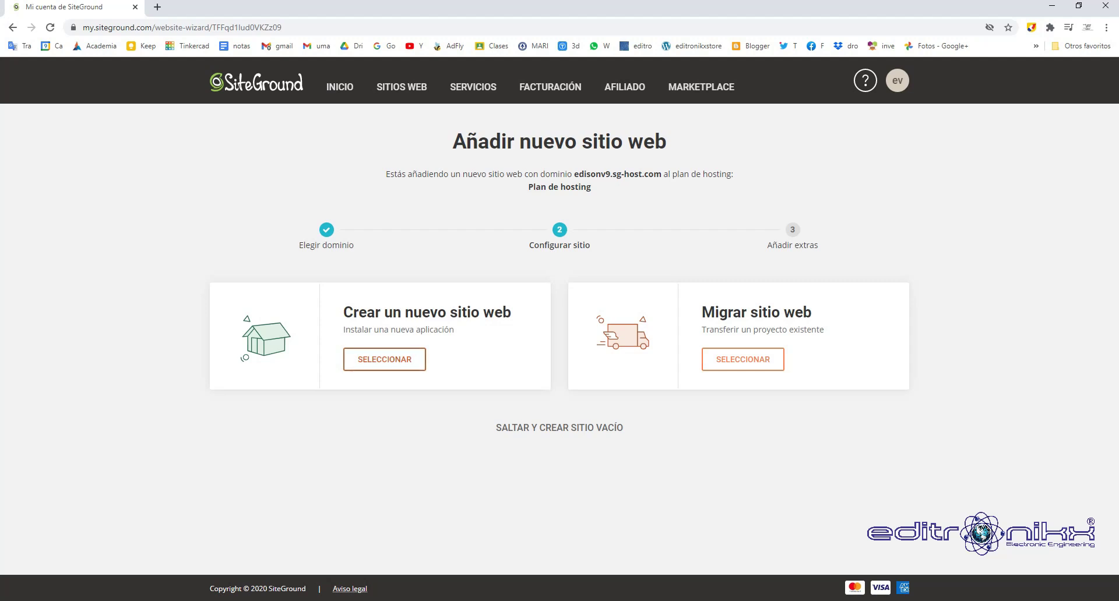
Choose a new WooCommerce site and enter the admin login e-mail, then move on to the password.
left_click(385, 359)
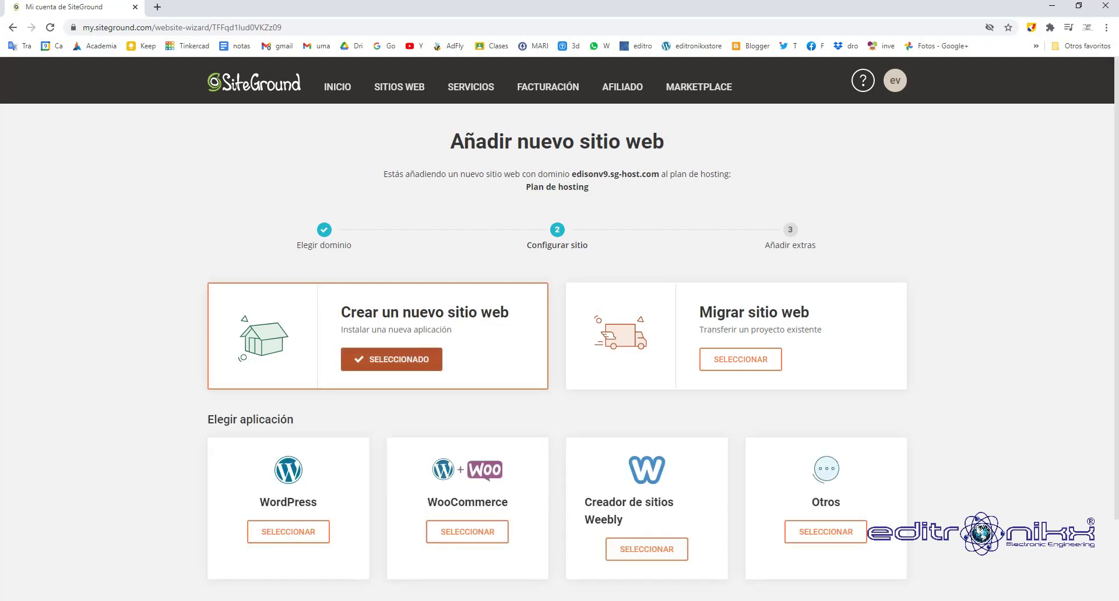
scroll(740, 359, "down", 2)
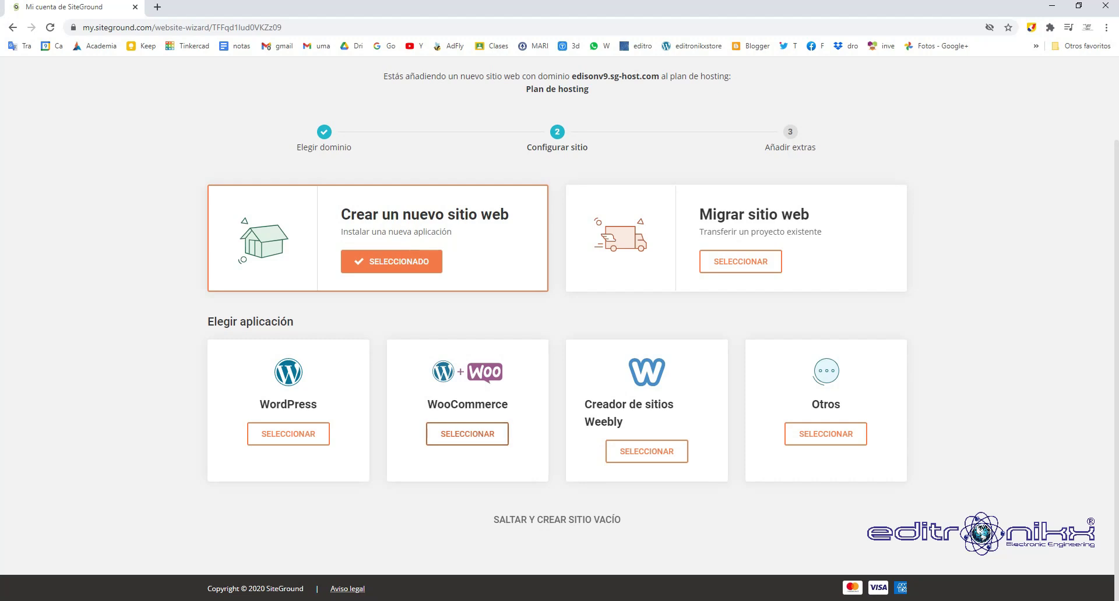
left_click(467, 434)
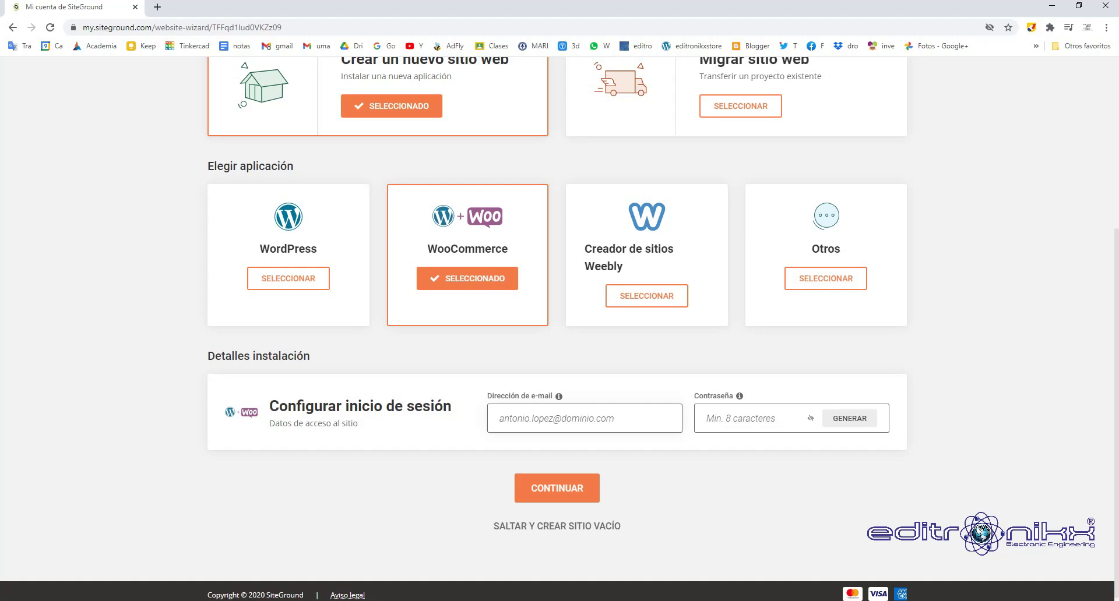
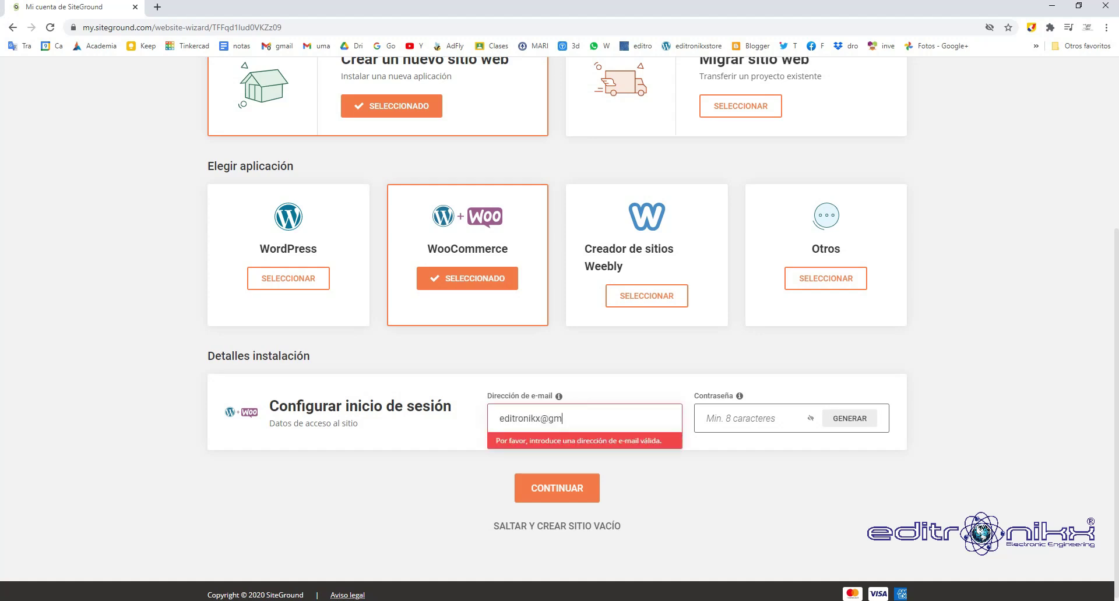
left_click(740, 418)
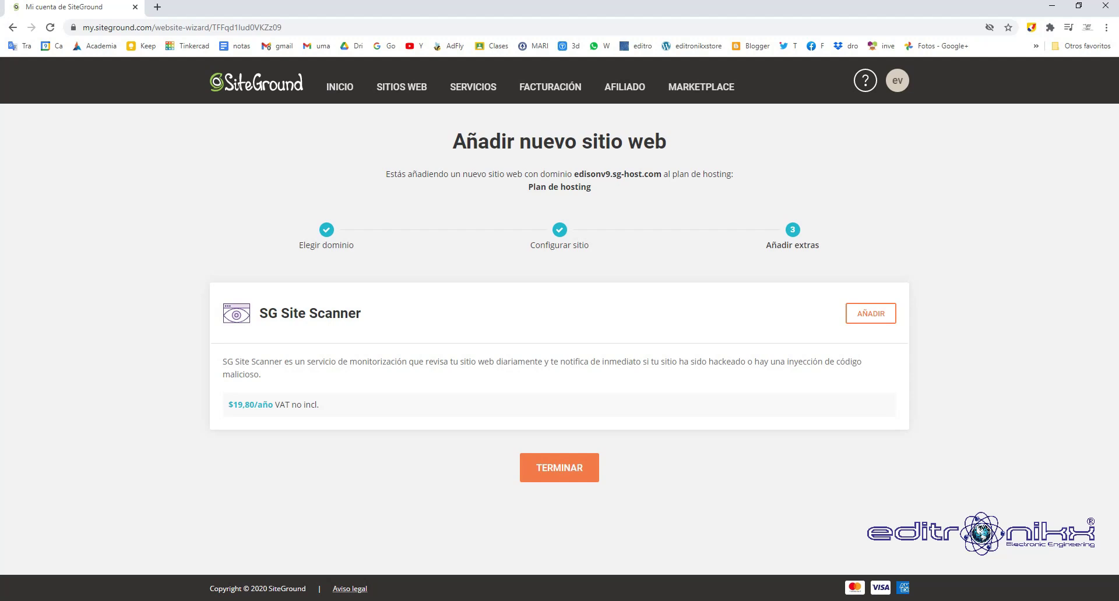
Finish creating the site and open Site Tools' WordPress > Install & Manage page.
left_click(559, 468)
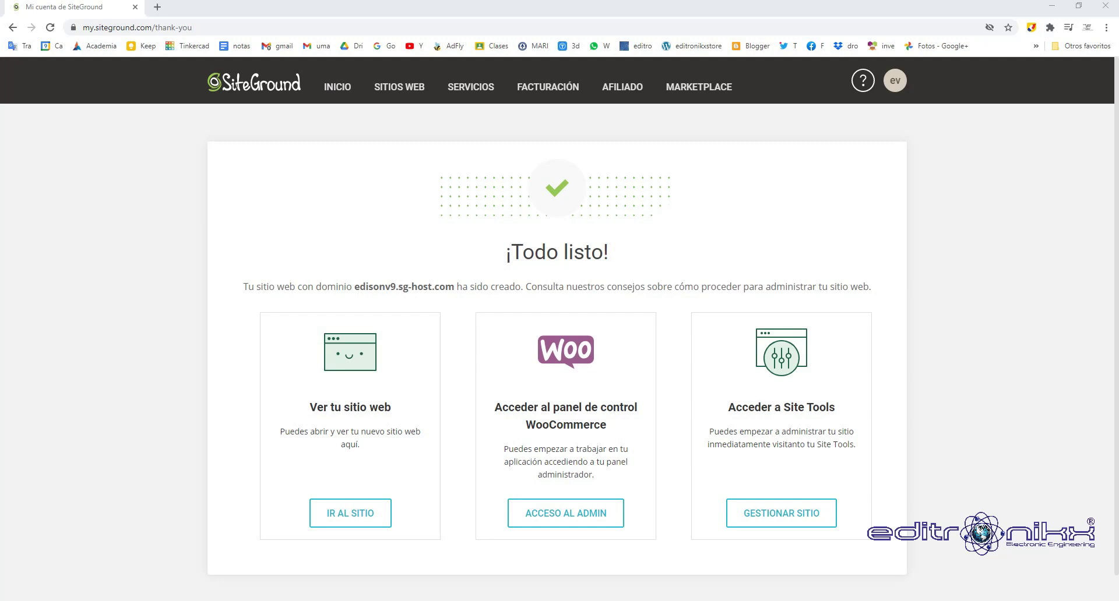
left_click(781, 513)
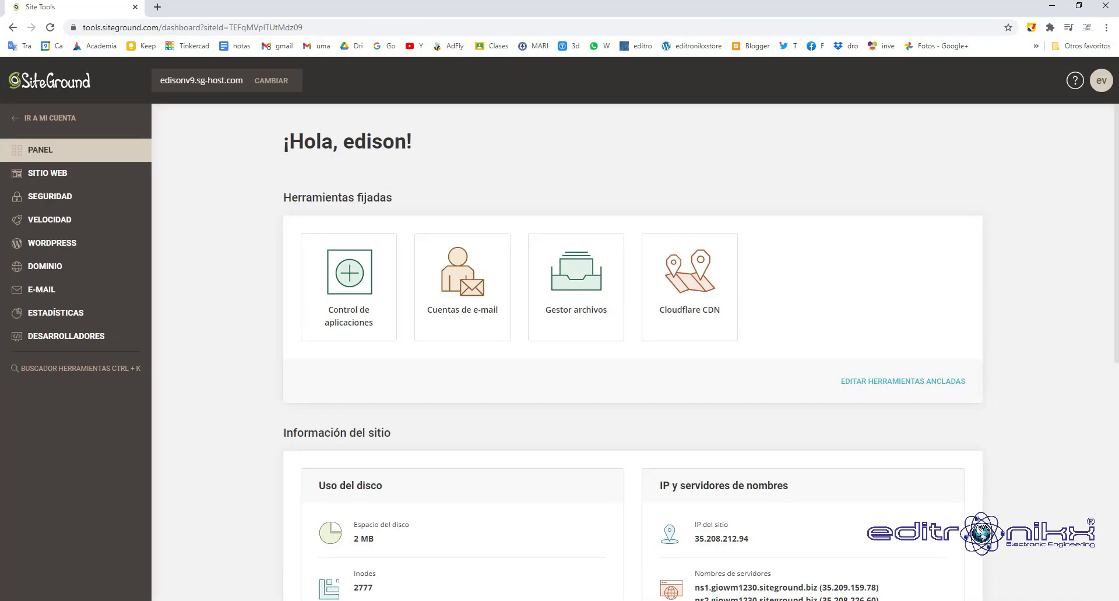
scroll(632, 350, "down", 9)
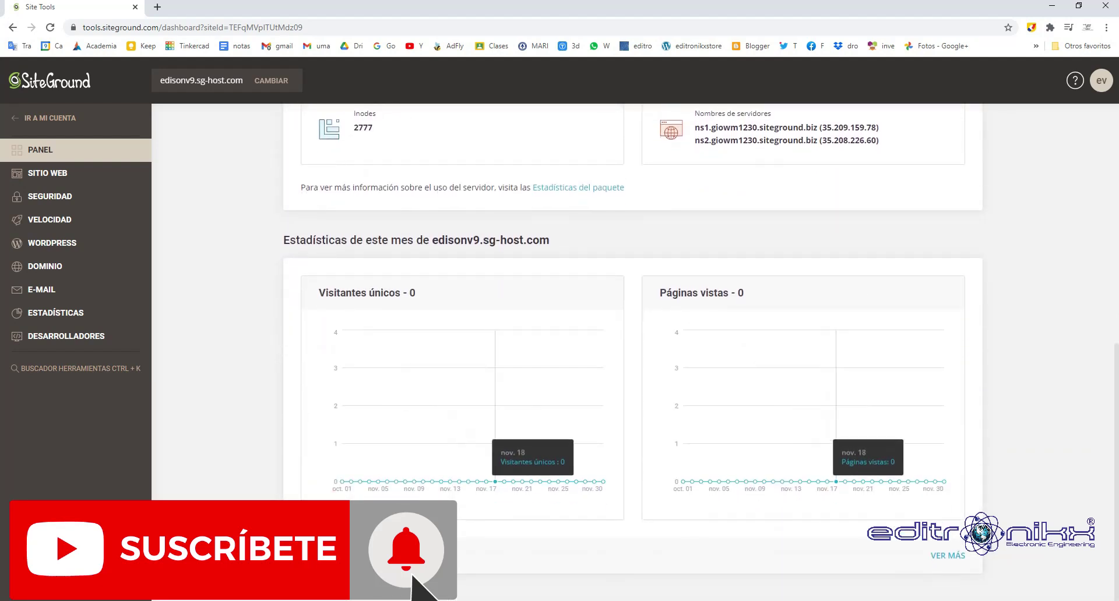
scroll(632, 350, "up", 9)
left_click(51, 243)
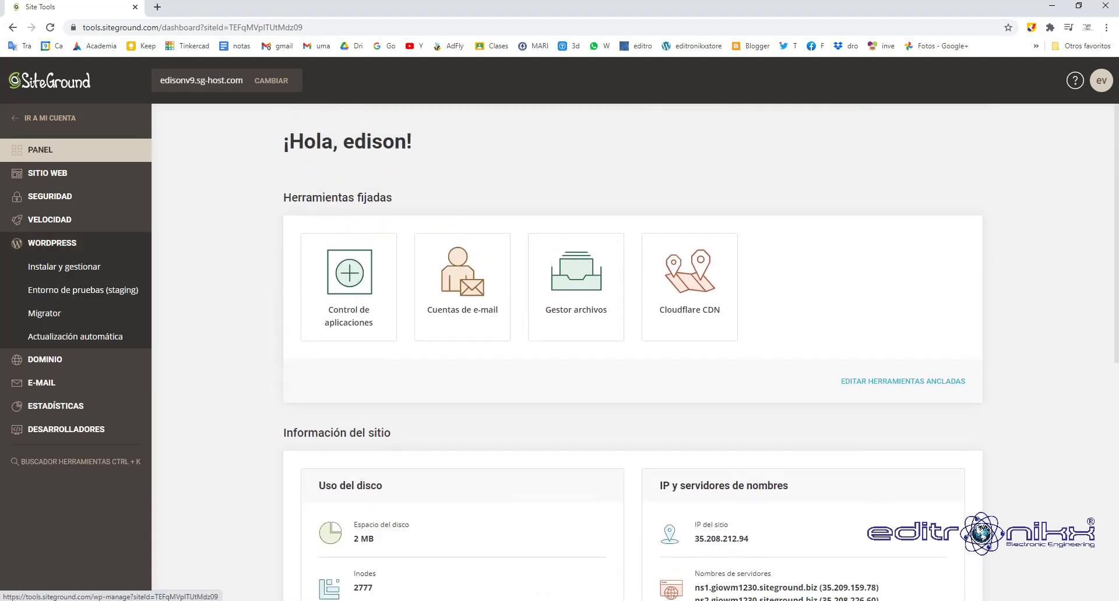
left_click(64, 267)
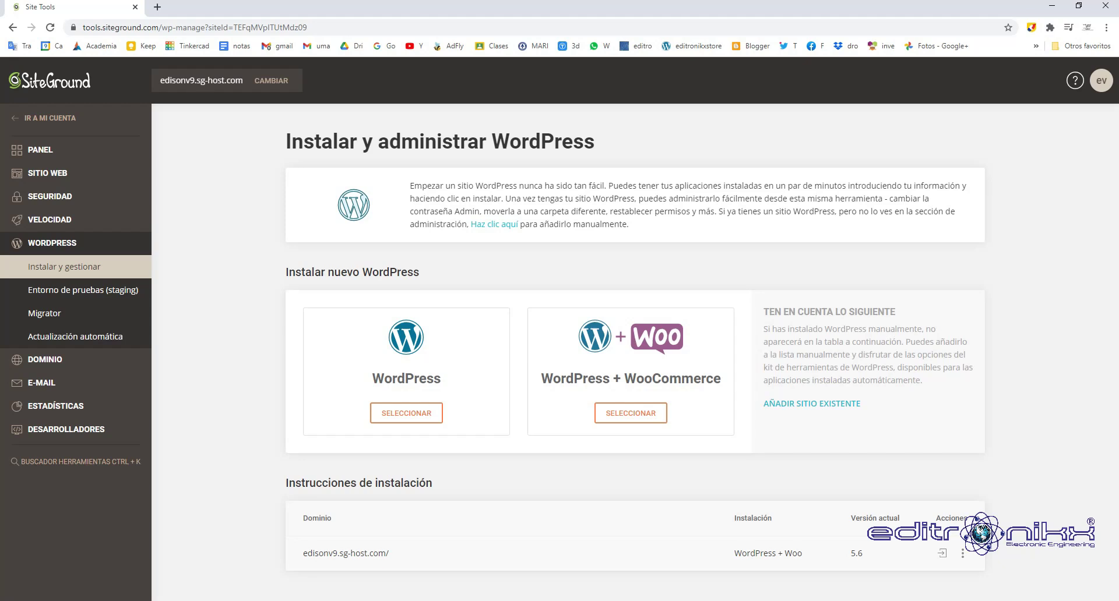
Load edisonv9.sg-host.com in a new tab to view the empty site, then return to Site Tools.
left_click_drag(302, 553, 389, 554)
key("ctrl+c")
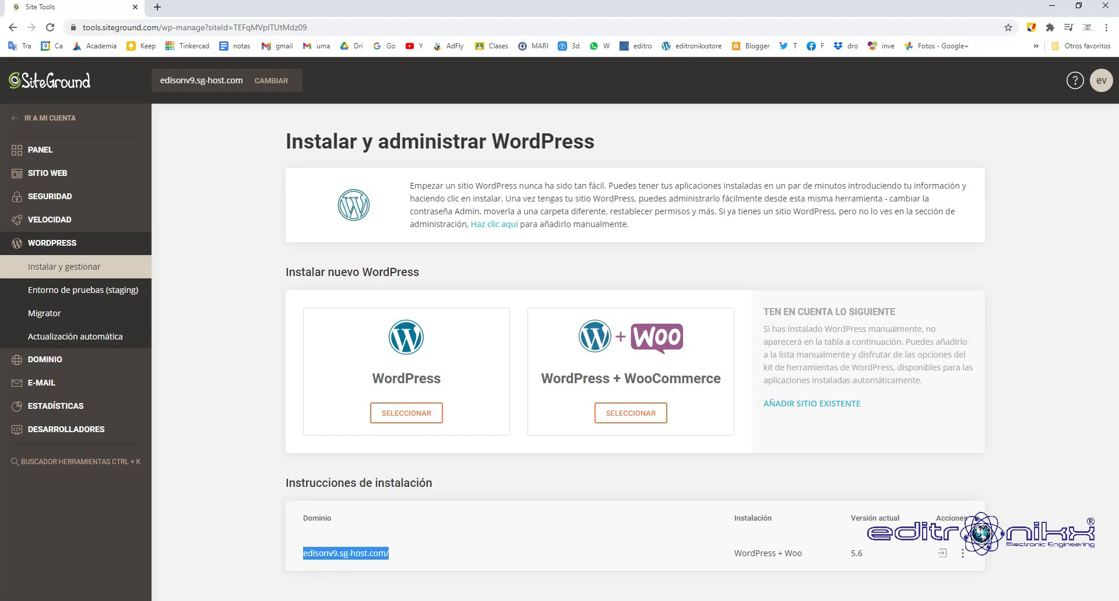
key("ctrl+t")
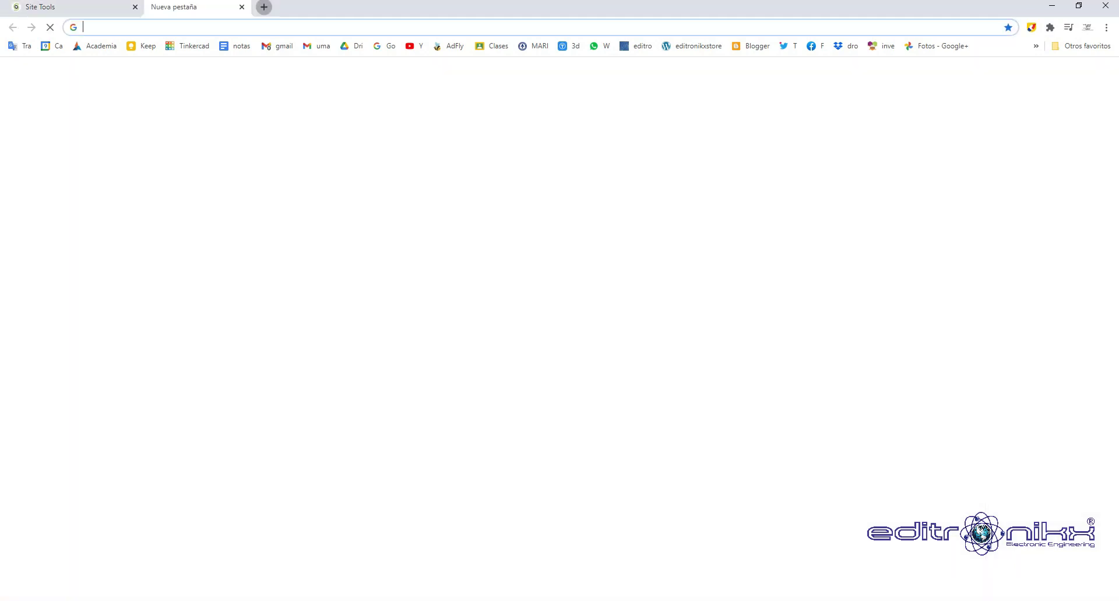
key("ctrl+v")
key("Return")
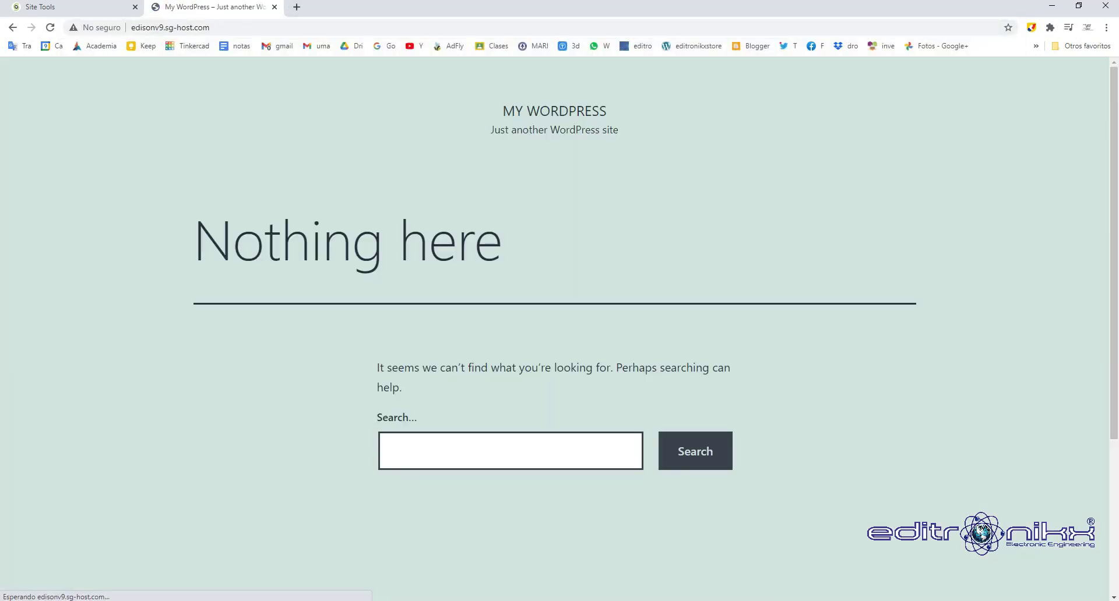
scroll(559, 327, "down", 4)
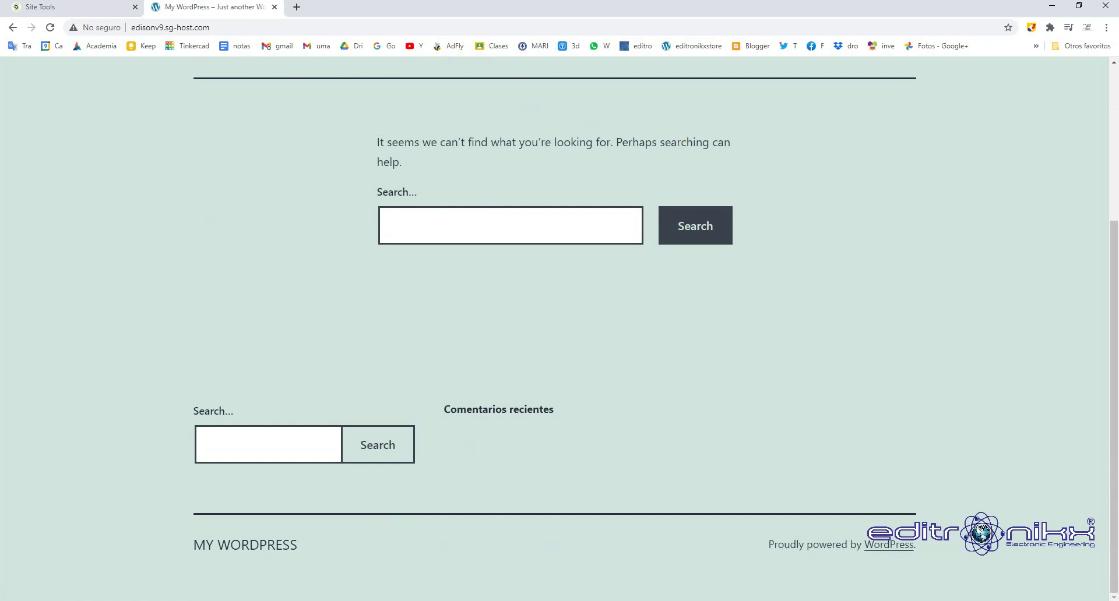
scroll(559, 326, "up", 4)
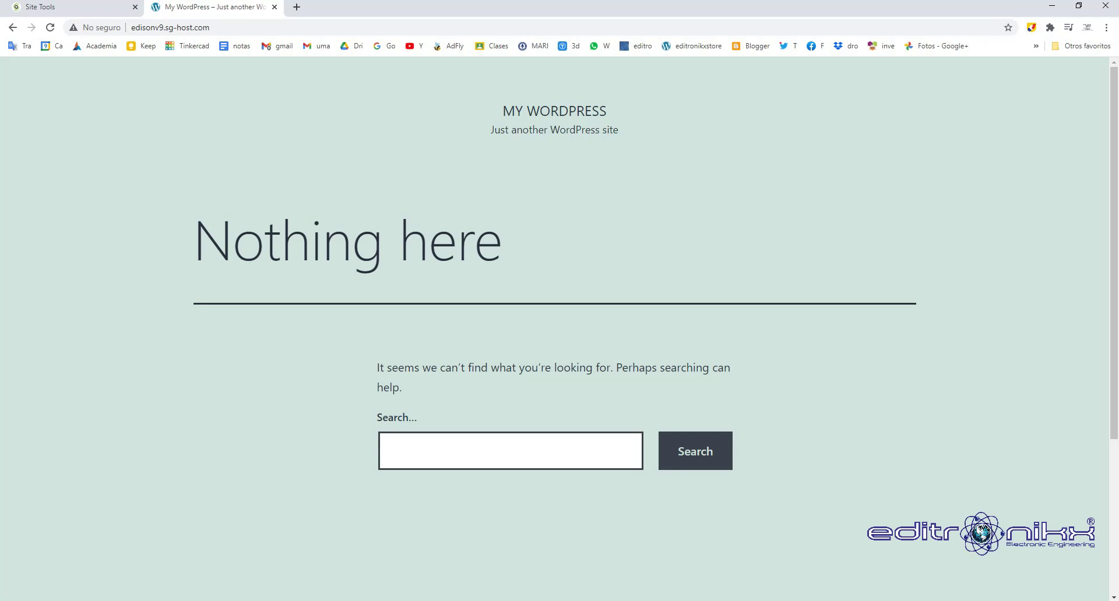
scroll(553, 326, "down", 4)
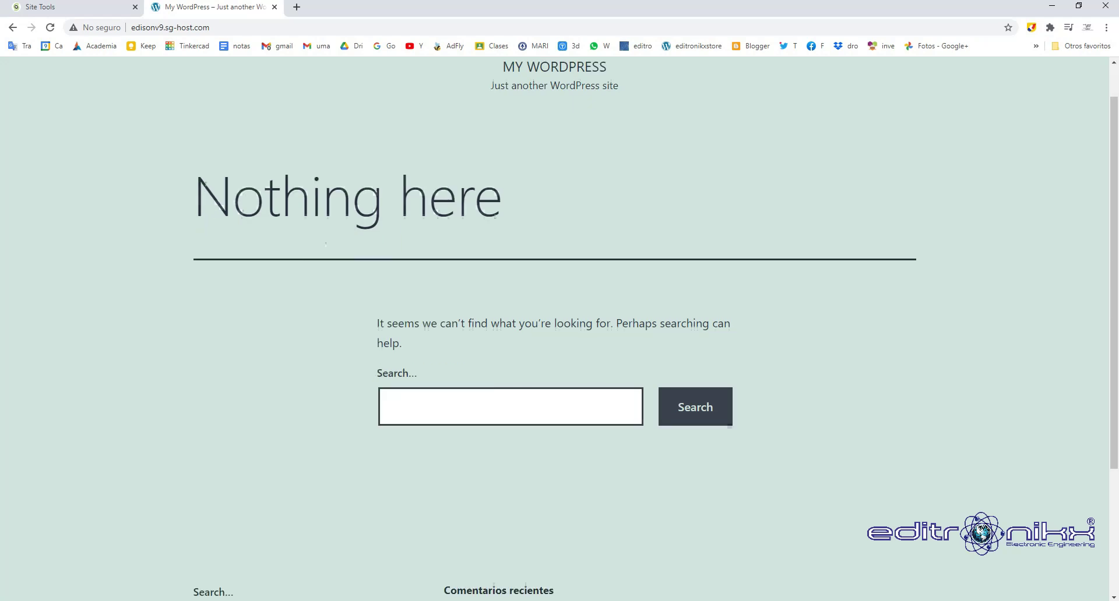
scroll(554, 326, "up", 4)
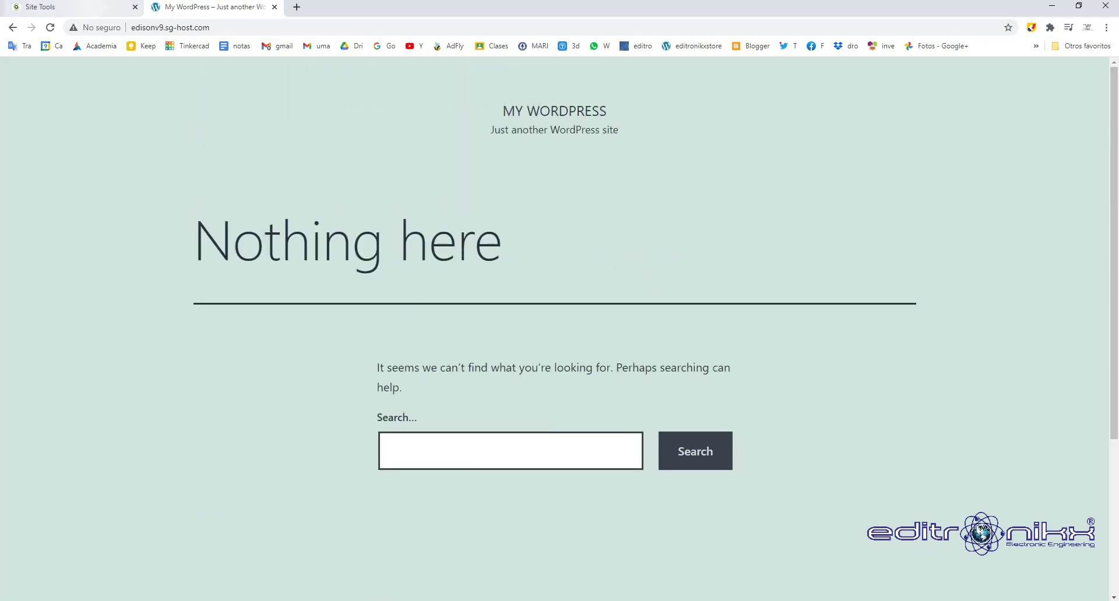
left_click(39, 6)
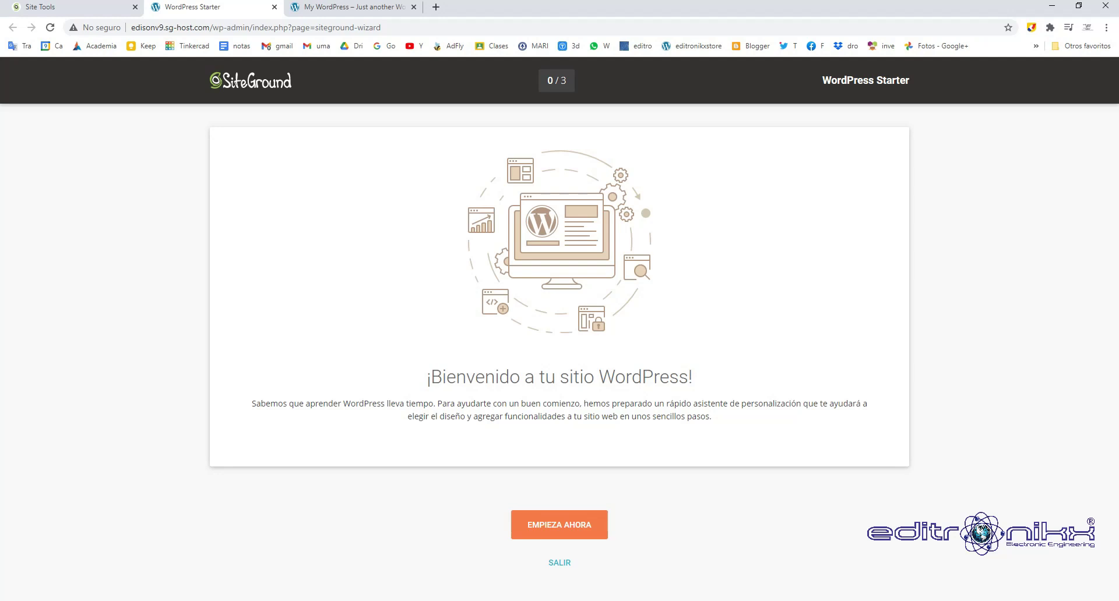
Launch the WordPress Starter wizard and browse its step 1/3 theme-design gallery.
left_click(558, 525)
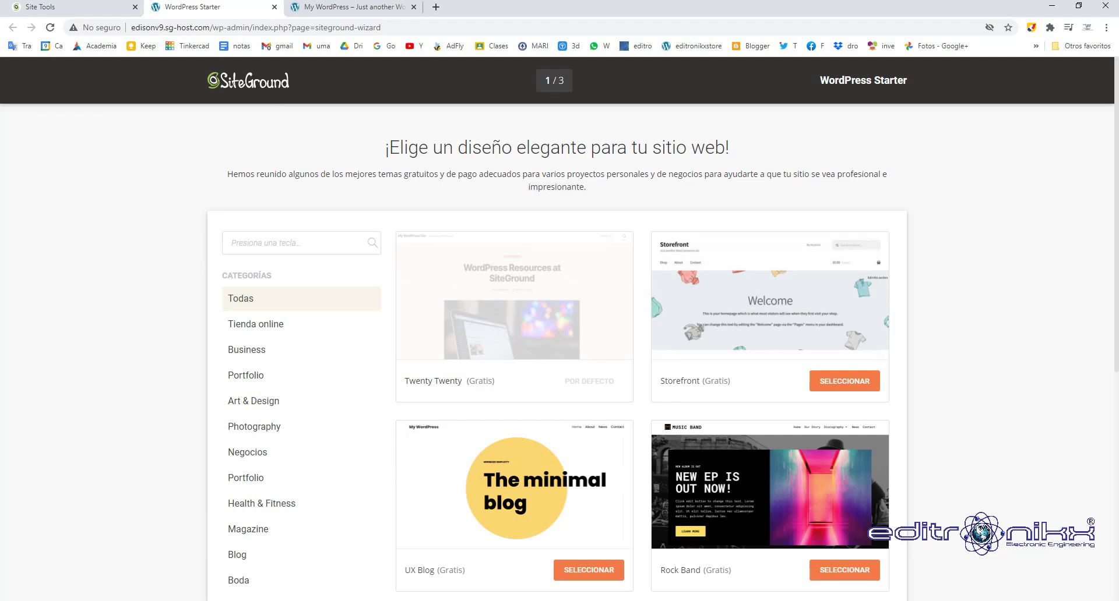
scroll(560, 329, "down", 2)
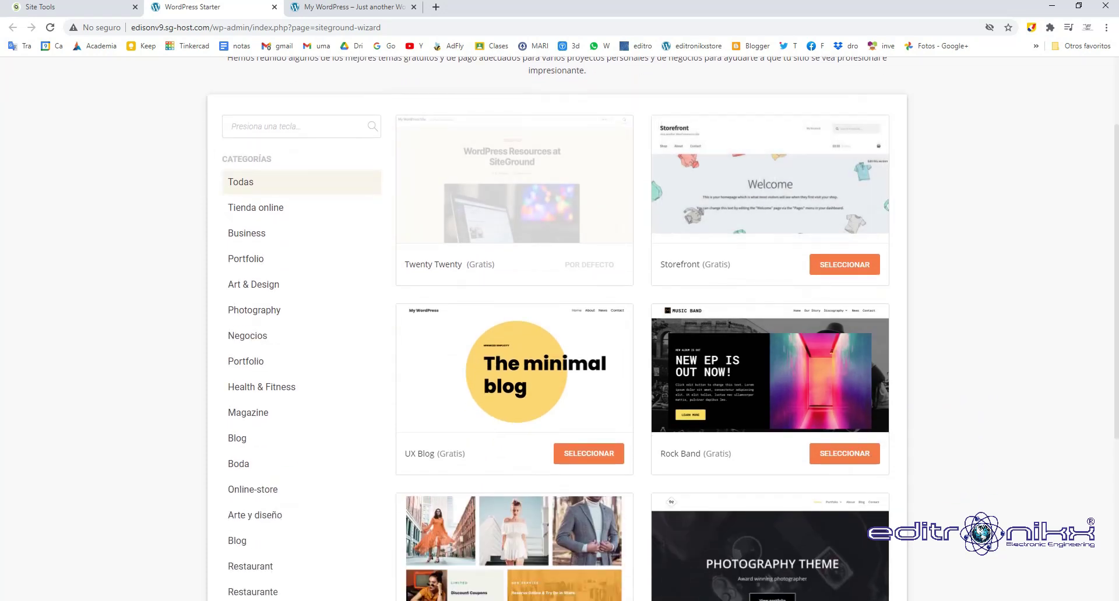
scroll(559, 329, "down", 5)
scroll(560, 329, "up", 6)
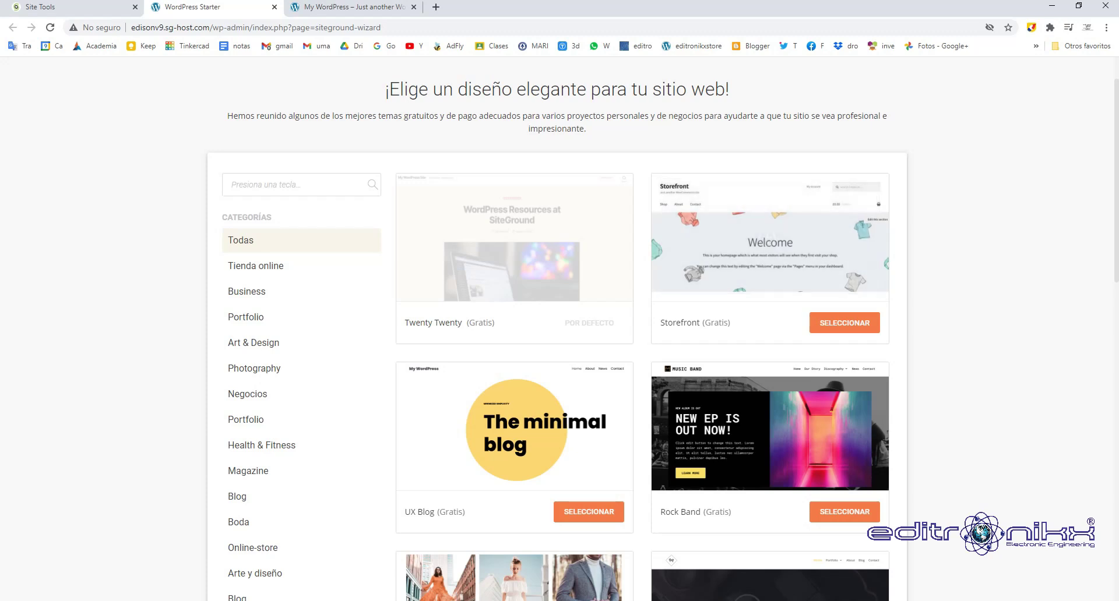
Load the WordPress admin dashboard by adding /wp-admin to the site's address.
left_click(353, 6)
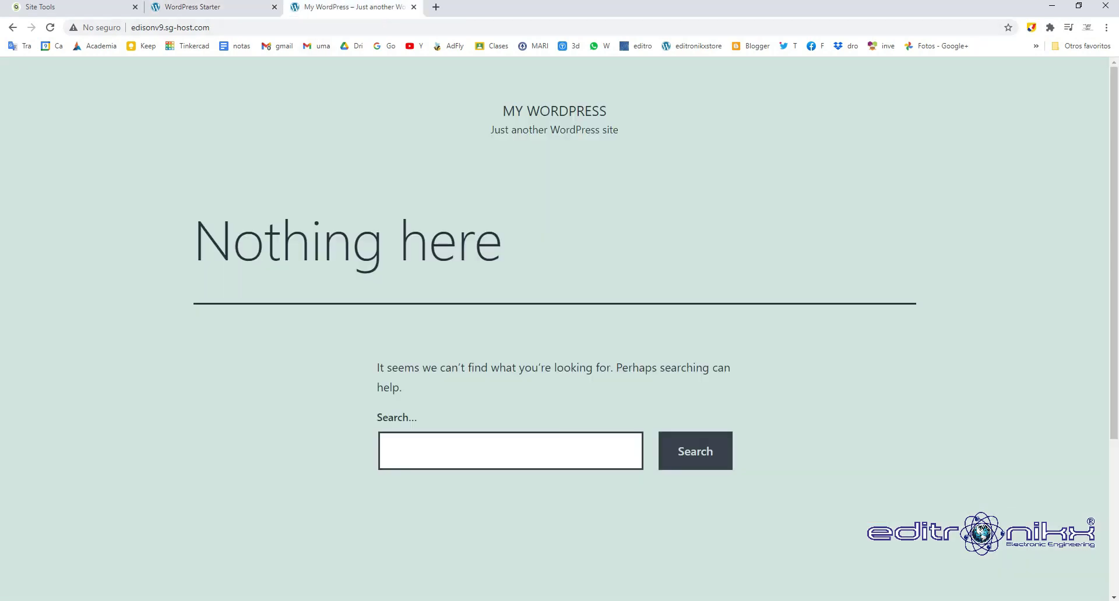
left_click(210, 28)
left_click(210, 27)
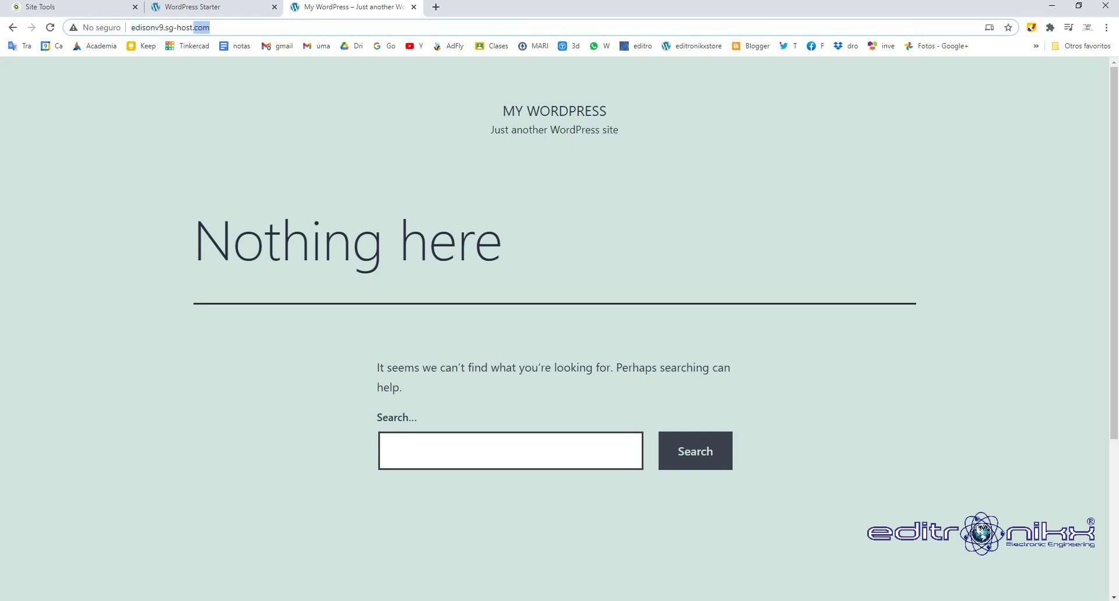
type("/")
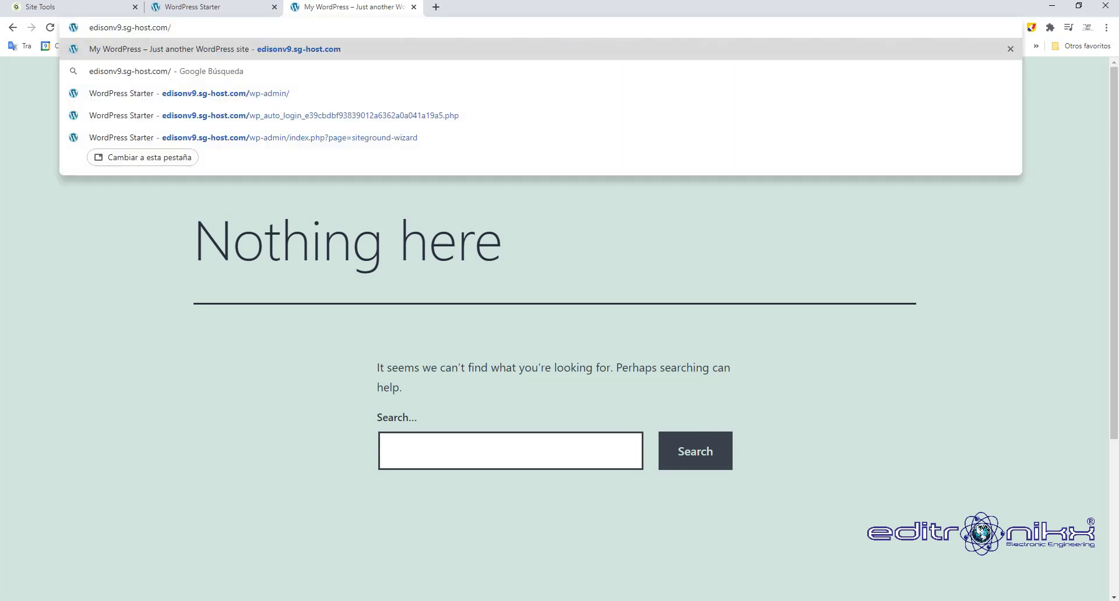
type("wp")
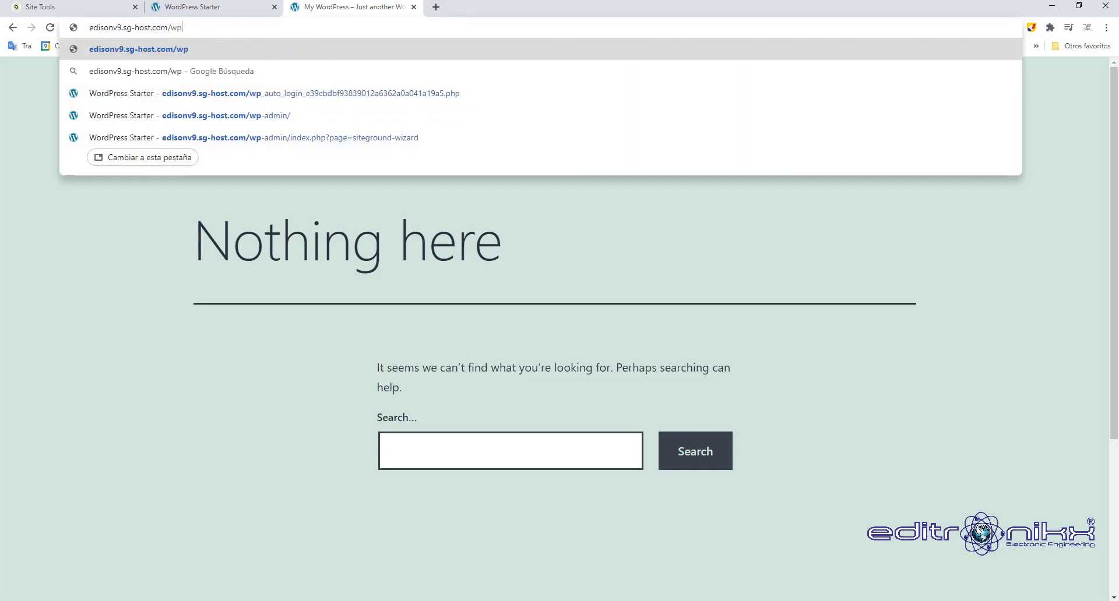
type("-admin")
key("Return")
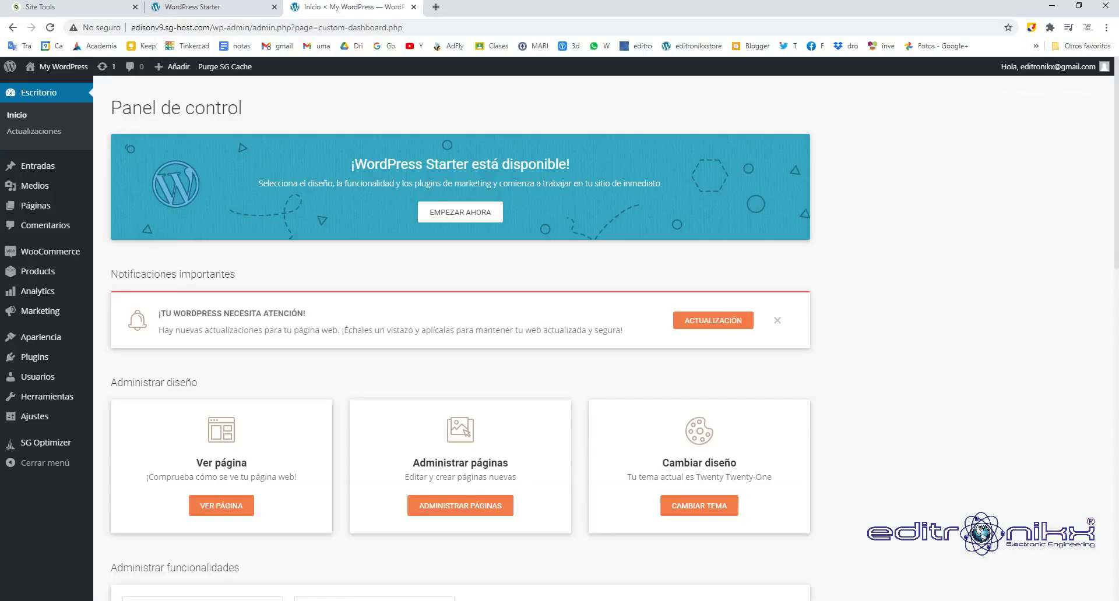
scroll(461, 329, "down", 7)
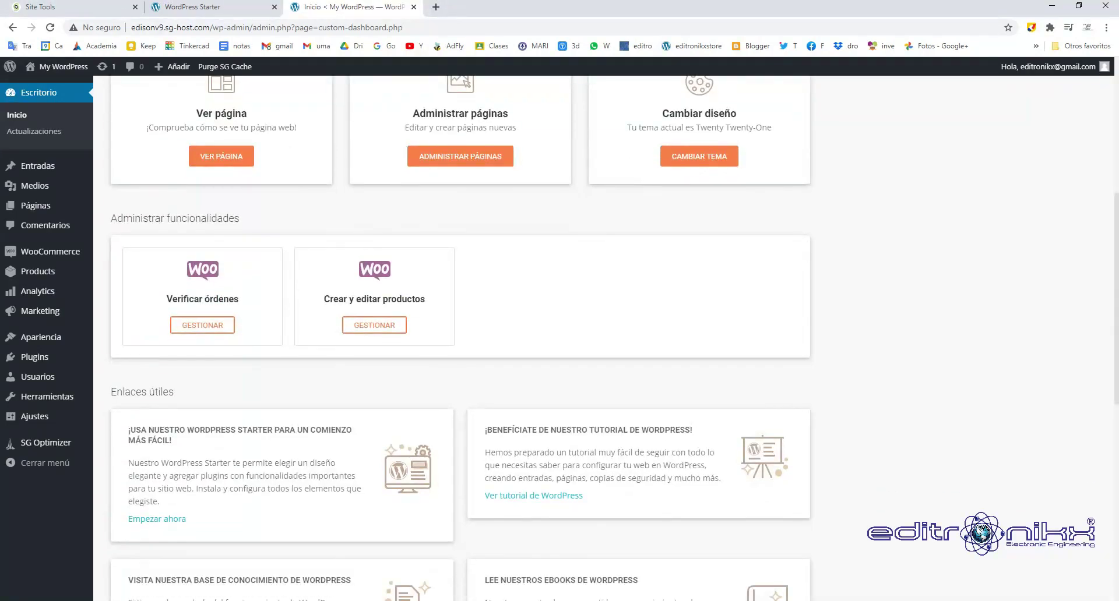
scroll(460, 329, "up", 7)
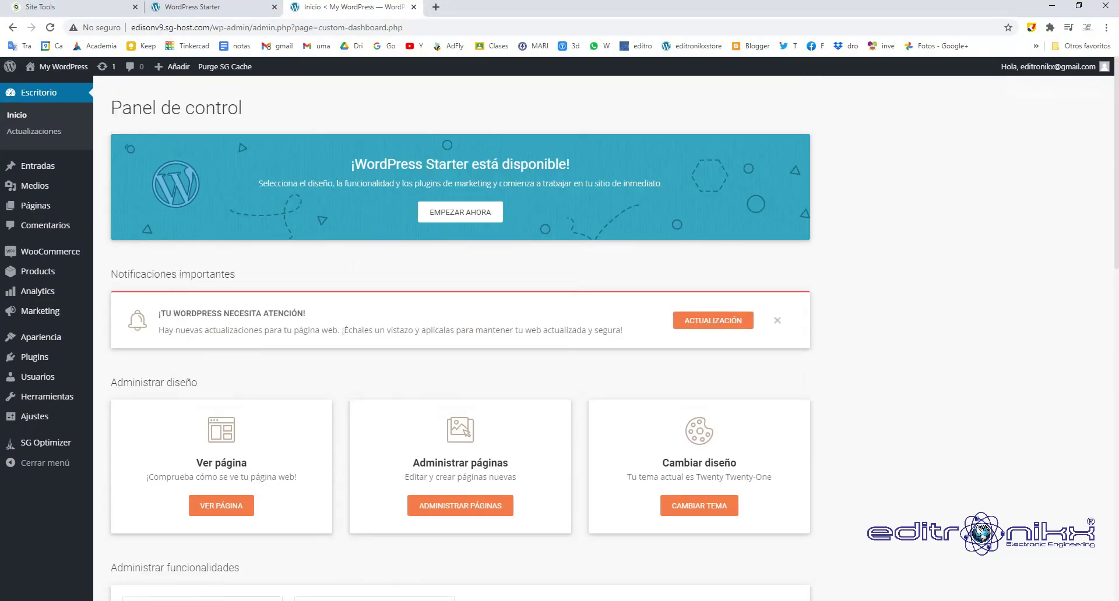
Revisit the Starter wizard, then close it and settle on the Panel de control dashboard.
key("ctrl+shift+Tab")
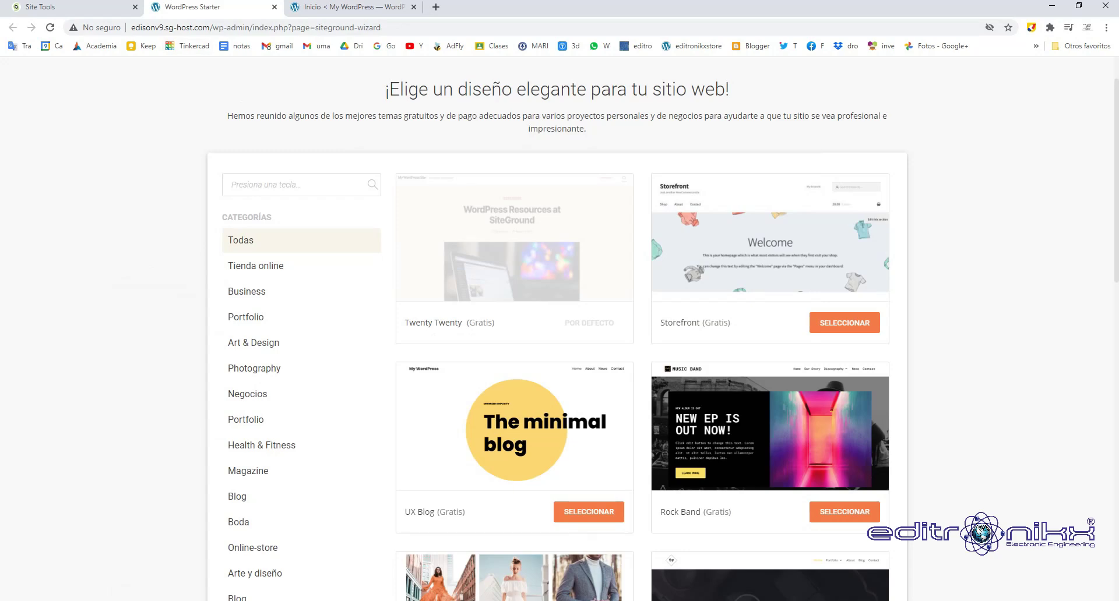
scroll(560, 329, "down", 5)
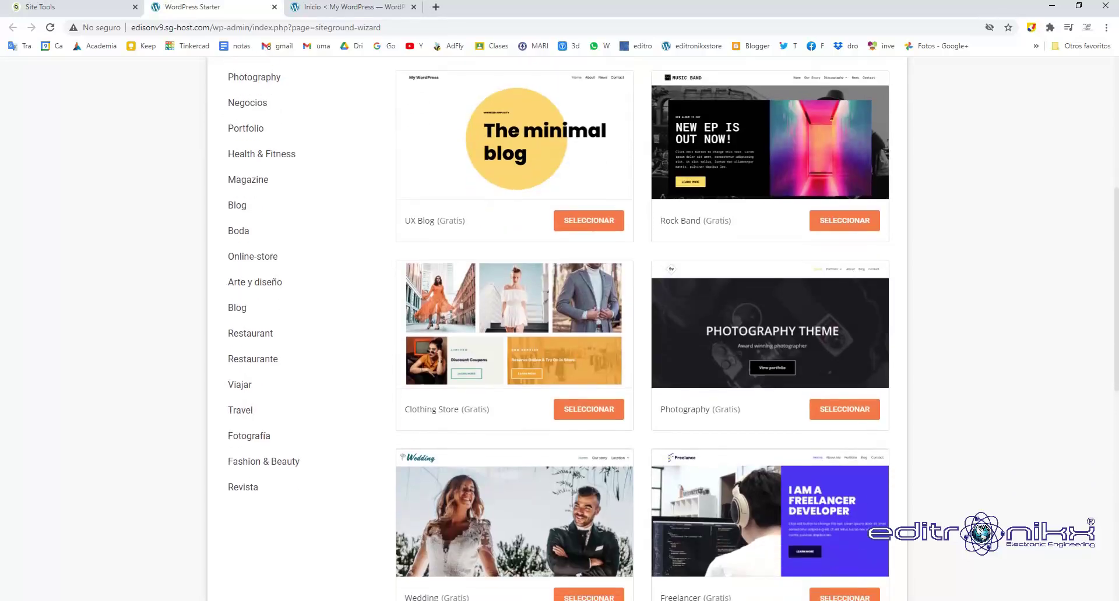
scroll(559, 328, "up", 6)
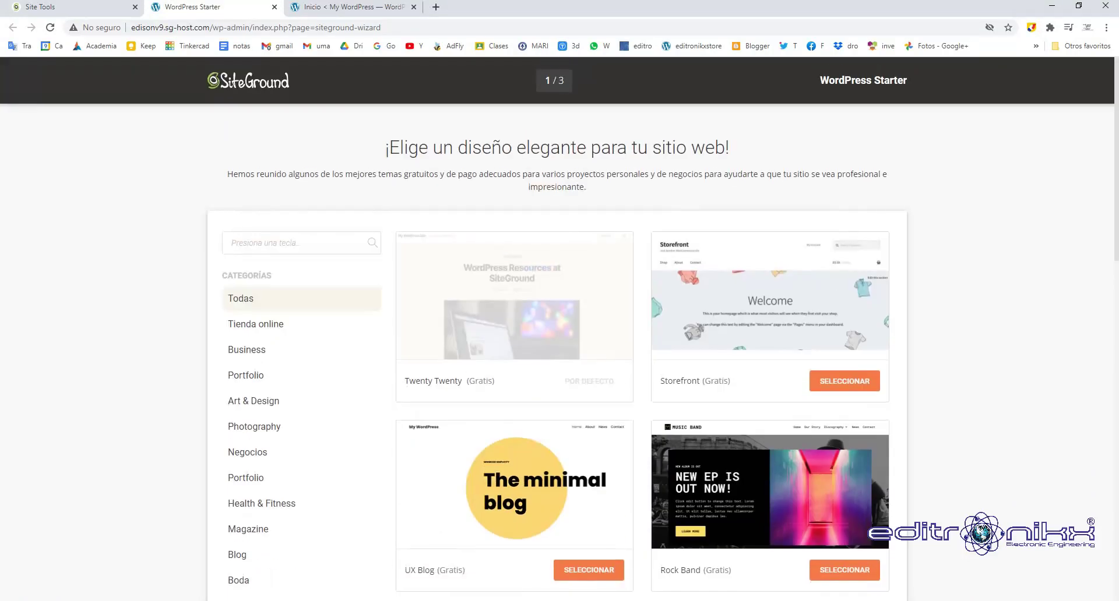
left_click(326, 7)
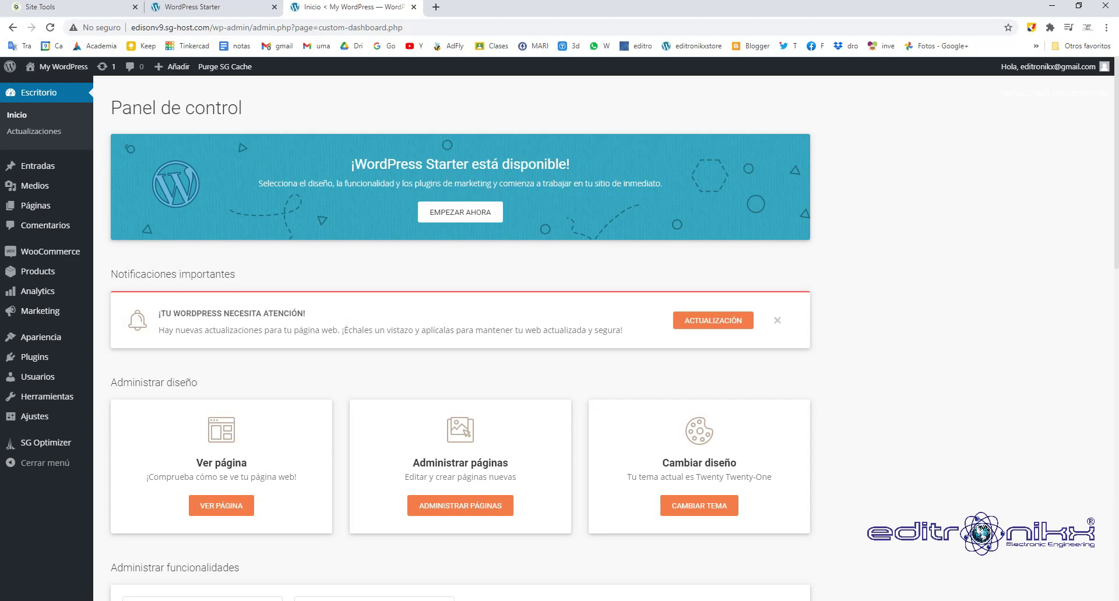
key("ctrl+shift+Tab")
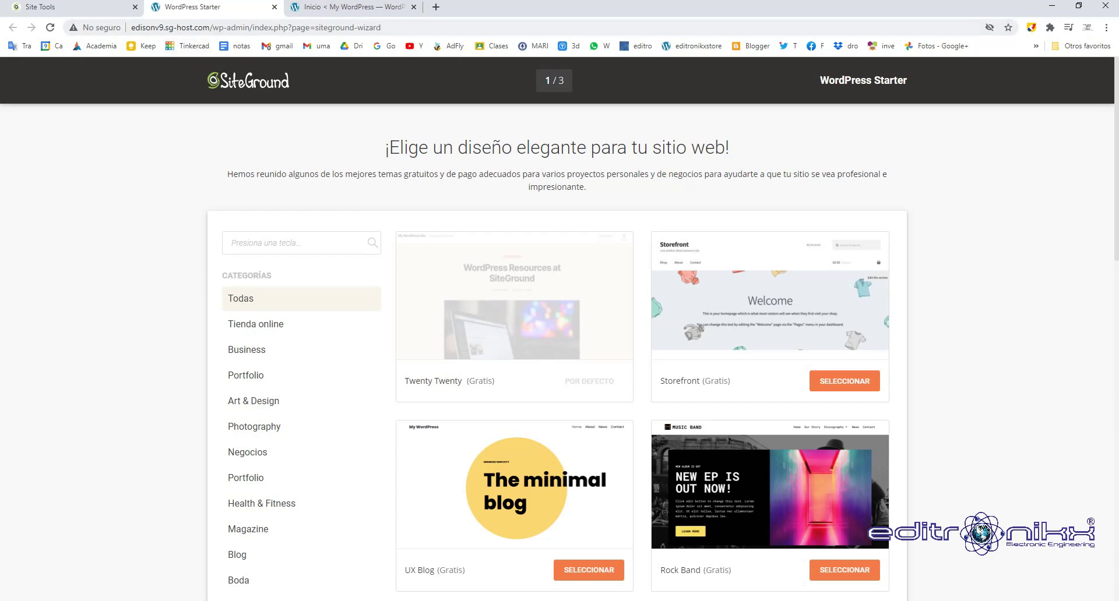
key("ctrl+Tab")
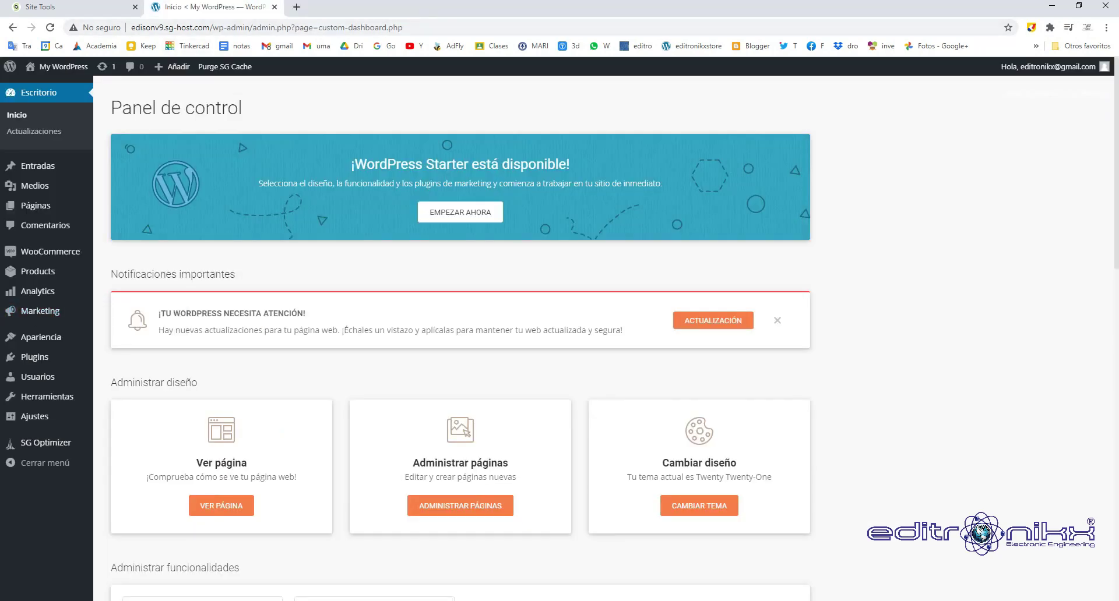
mouse_move(58, 67)
Deactivate the WordPress Starter plugin from the installed plugins list, then open Ajustes > Generales.
left_click(35, 357)
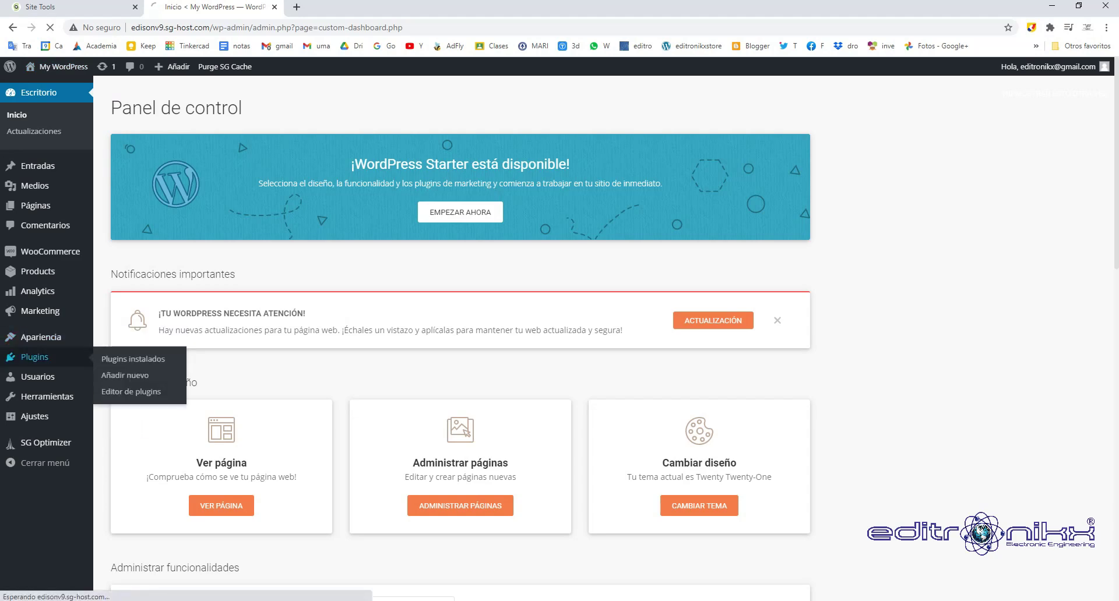
left_click(134, 361)
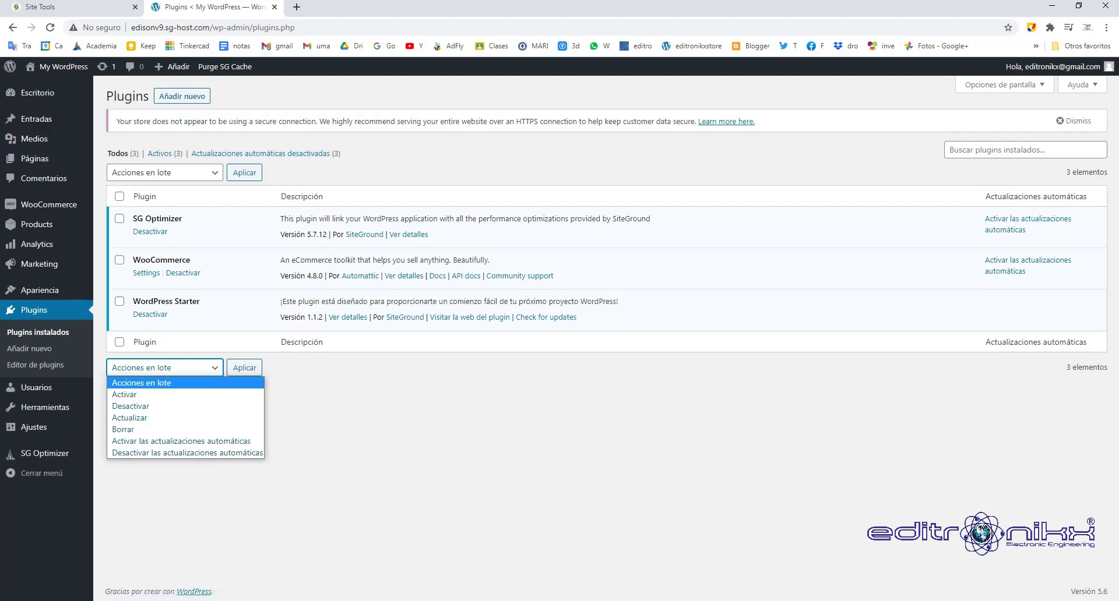
key("Escape")
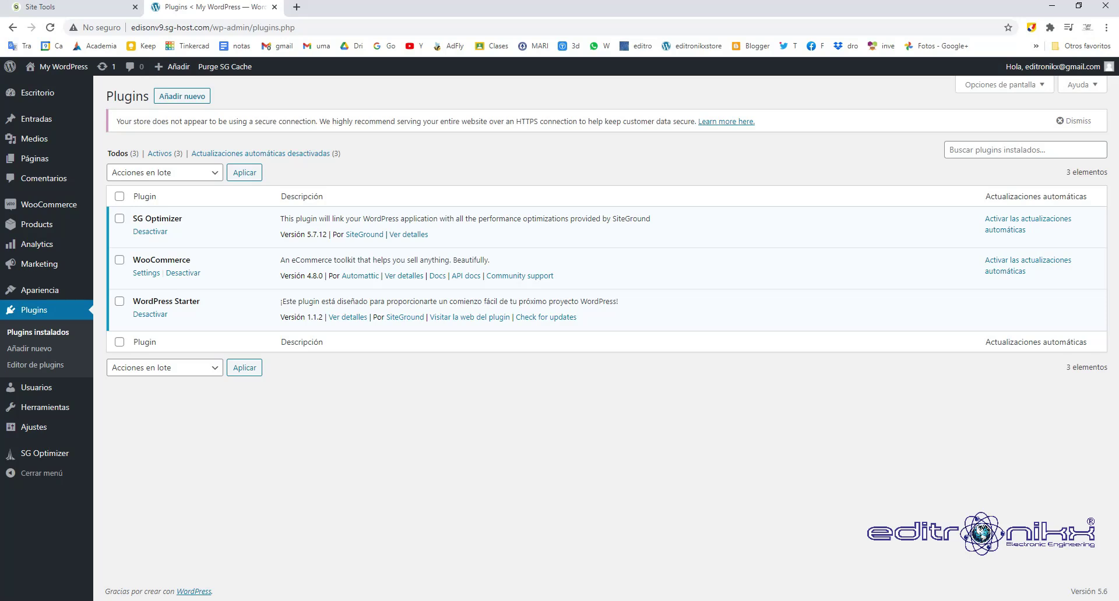
left_click(149, 314)
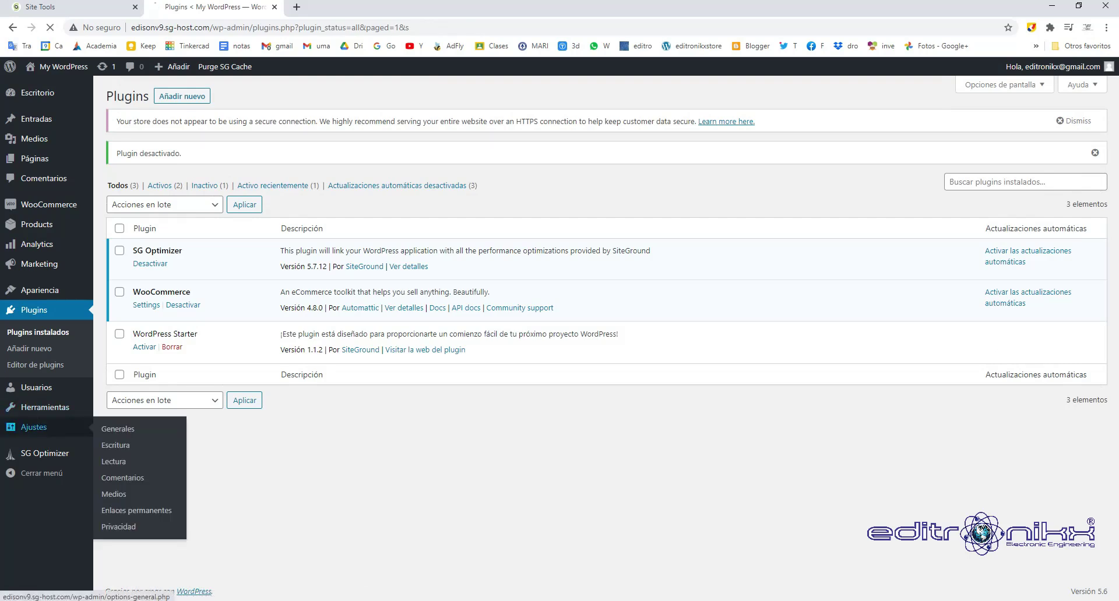
left_click(34, 427)
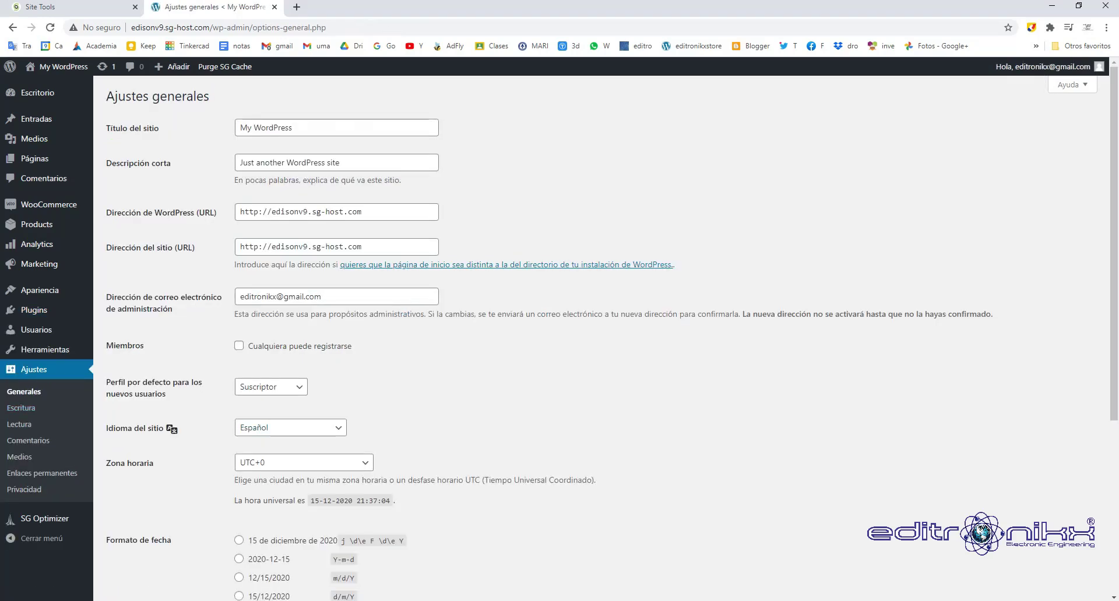
Set the site title to 'tecno' and the tagline to 'es una tienda dedicada a la electronica y tecnología'.
left_click(266, 128)
key("ctrl+a")
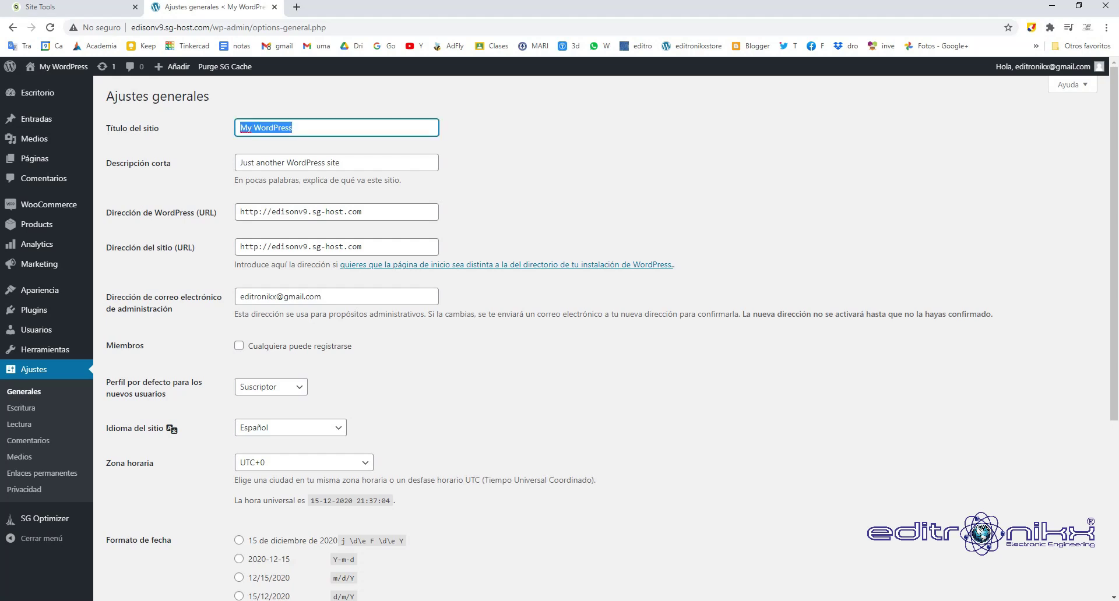
type("tienda de tecnologi")
type("a y electrónica")
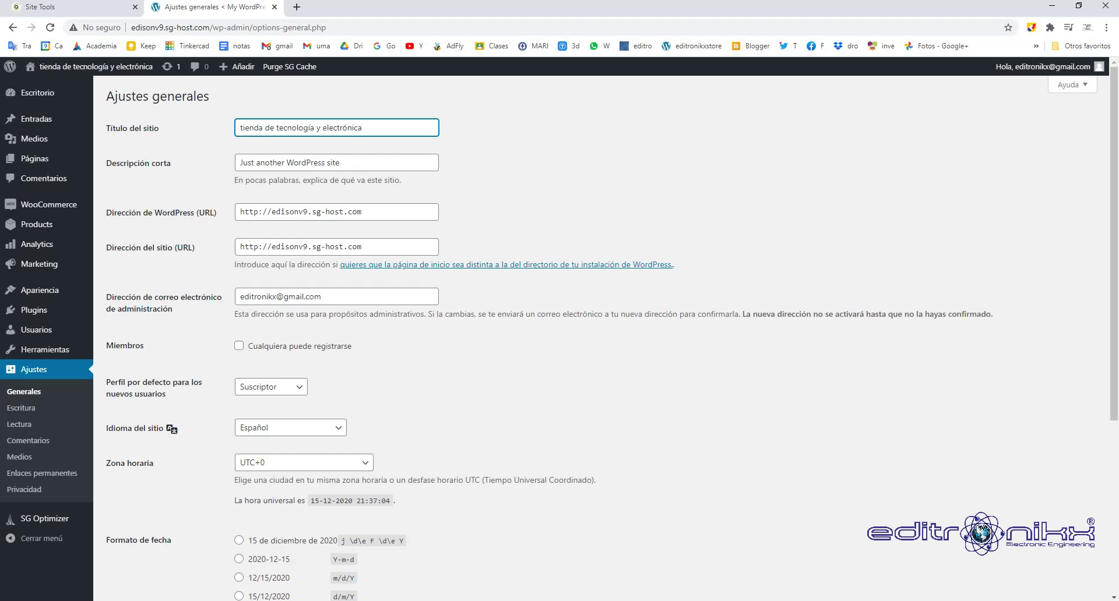
key("Tab")
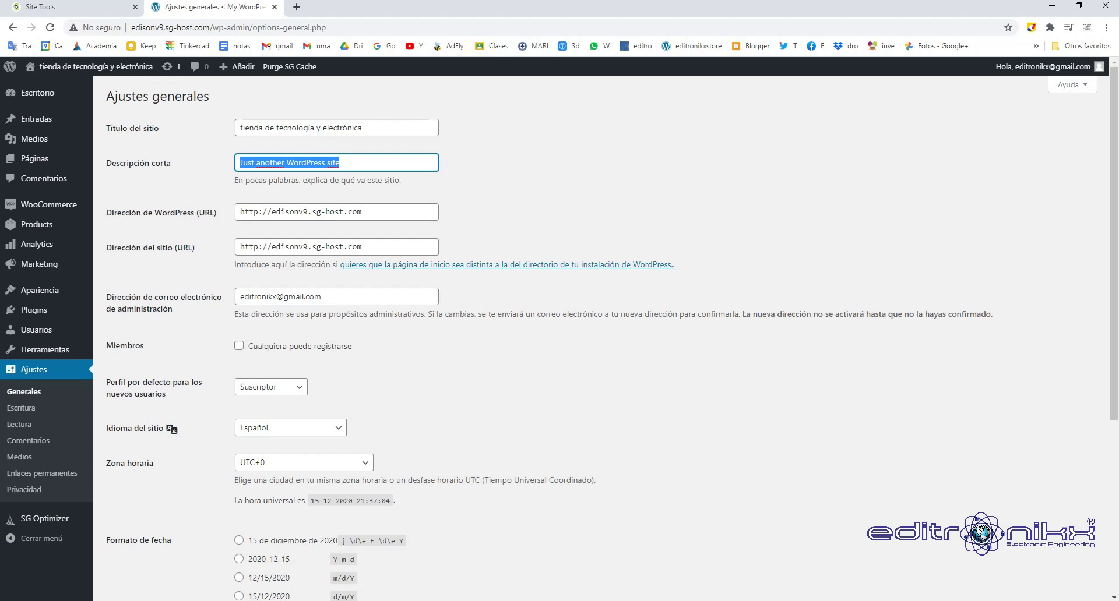
key("BackSpace")
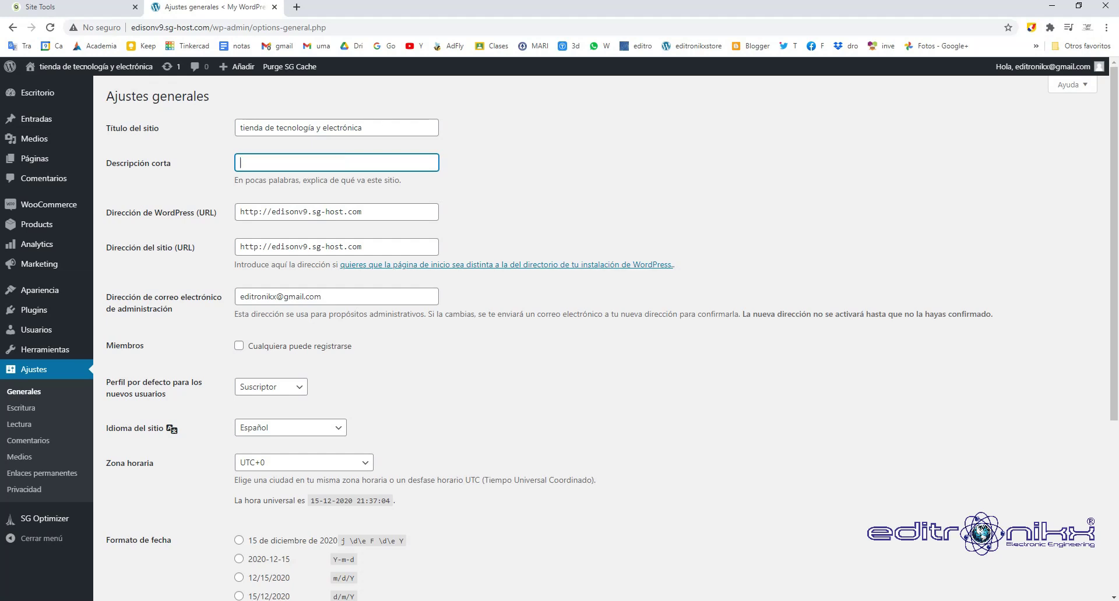
type("es una tienda dedicada a la electronica y tecnología")
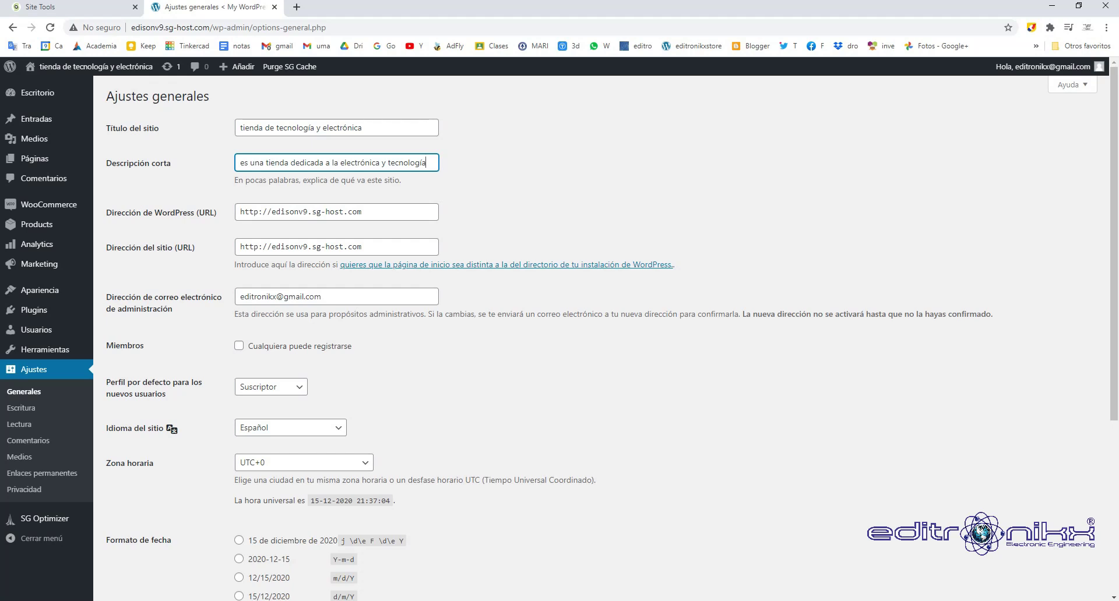
left_click_drag(362, 127, 240, 128)
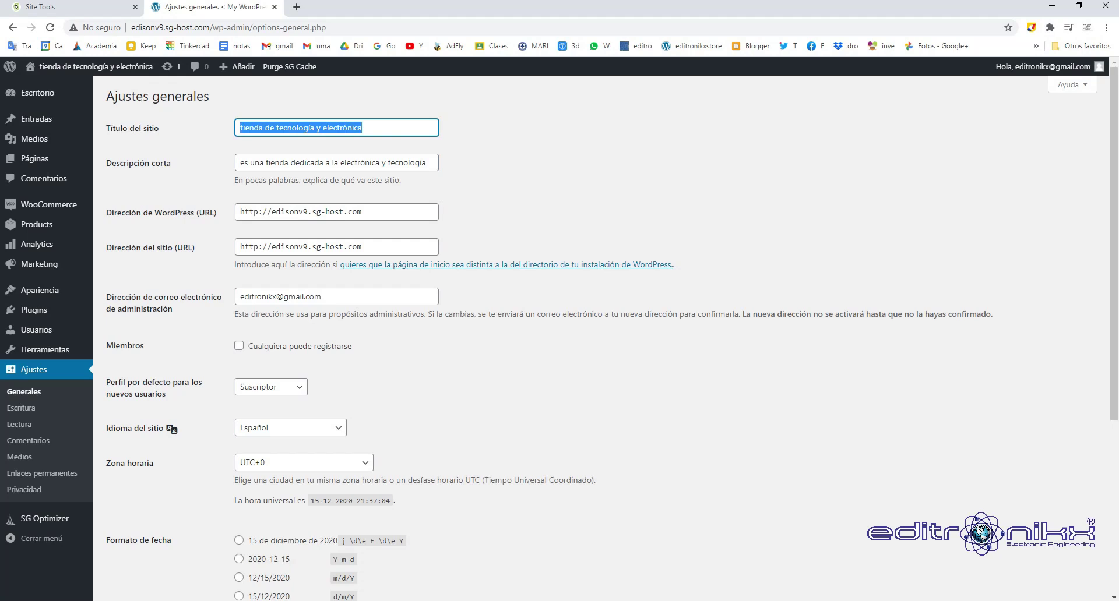
type("tecno")
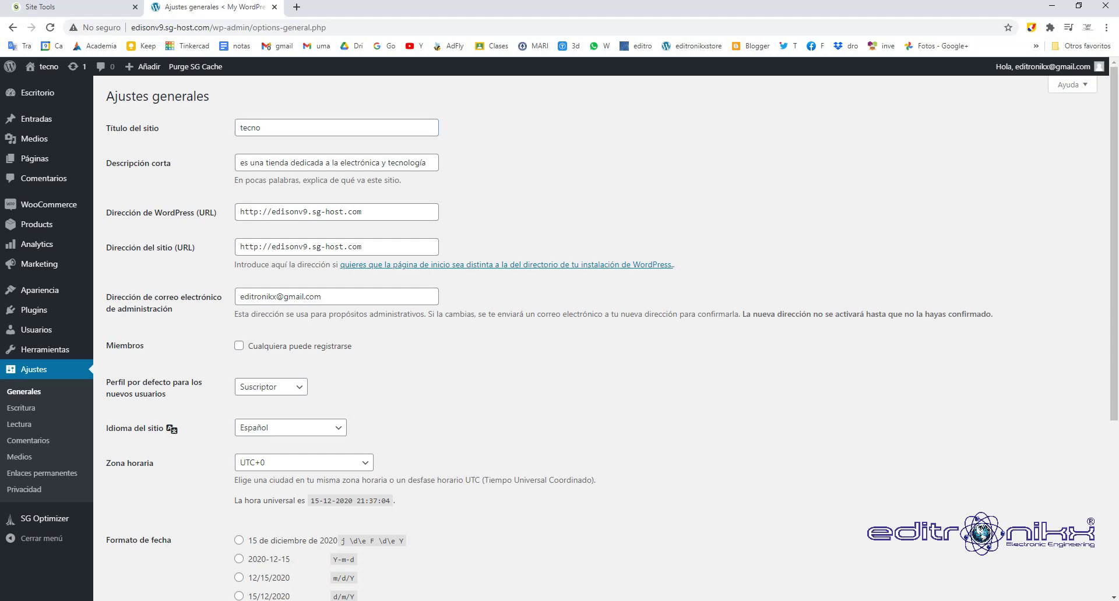
left_click(362, 212)
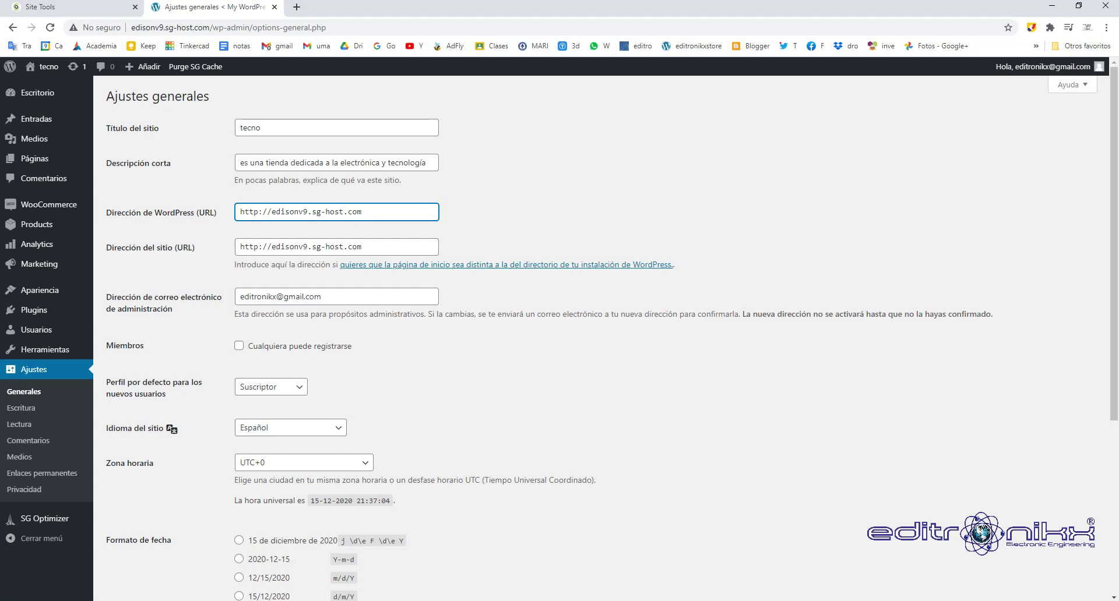
scroll(606, 338, "down", 4)
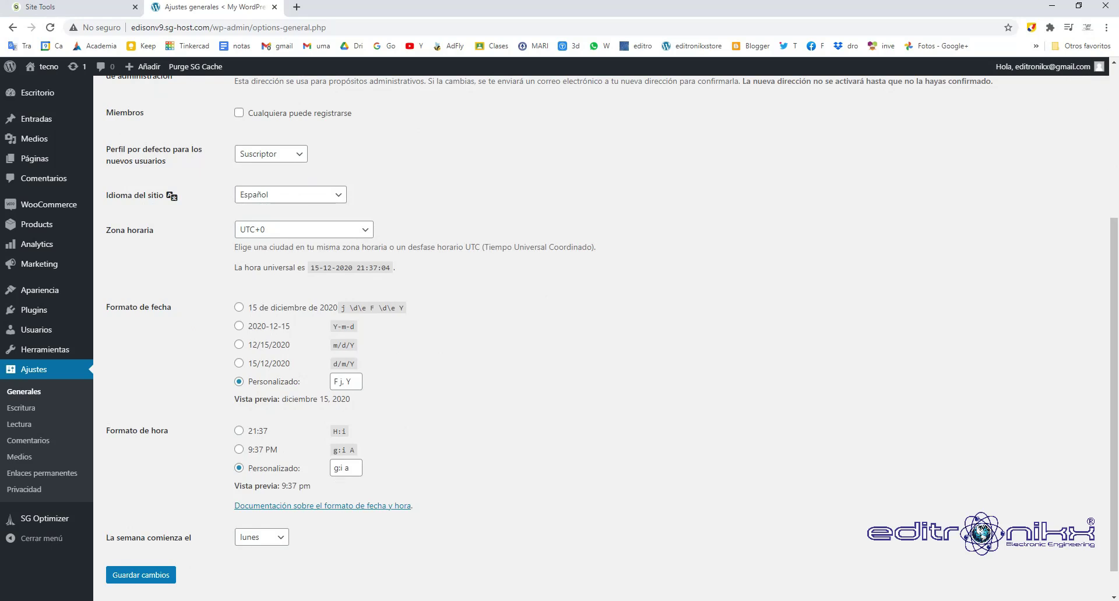
left_click(141, 575)
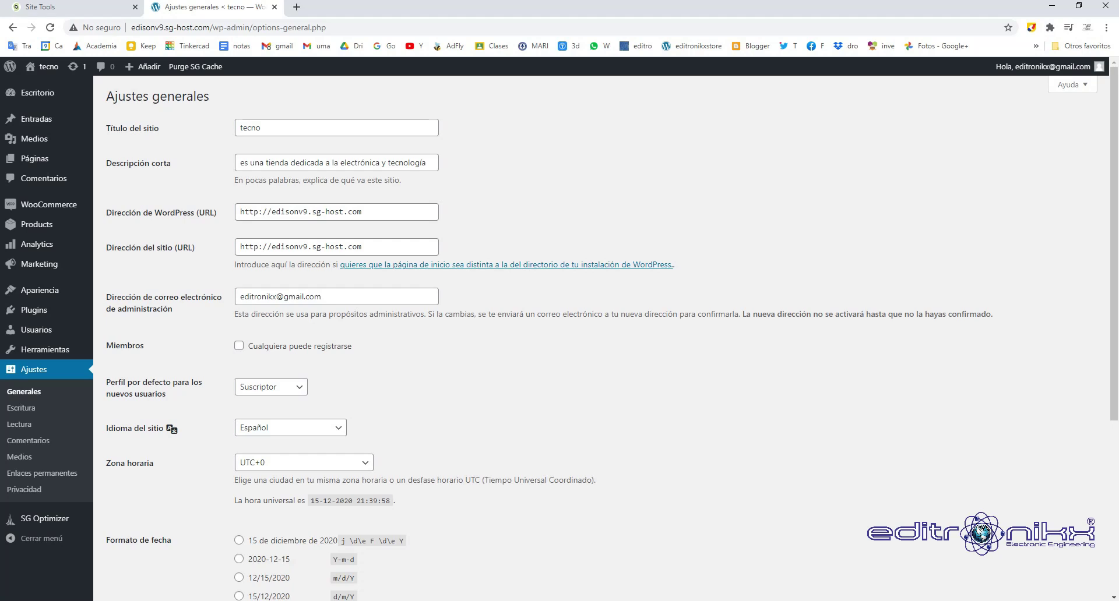
left_click_drag(362, 212, 239, 212)
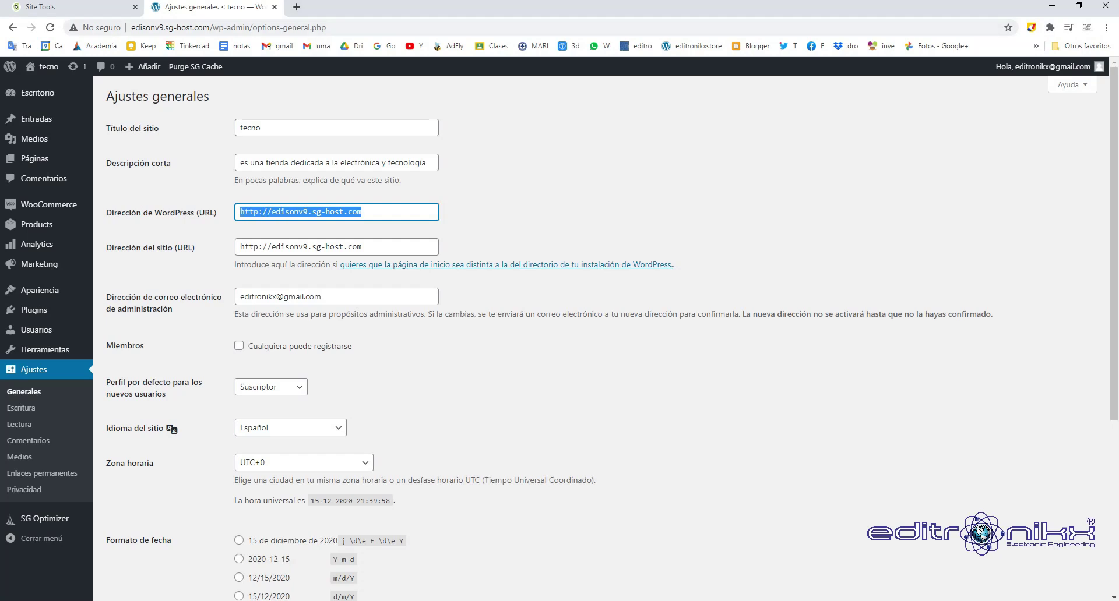
key("ctrl+c")
key("ctrl+t")
key("ctrl+v")
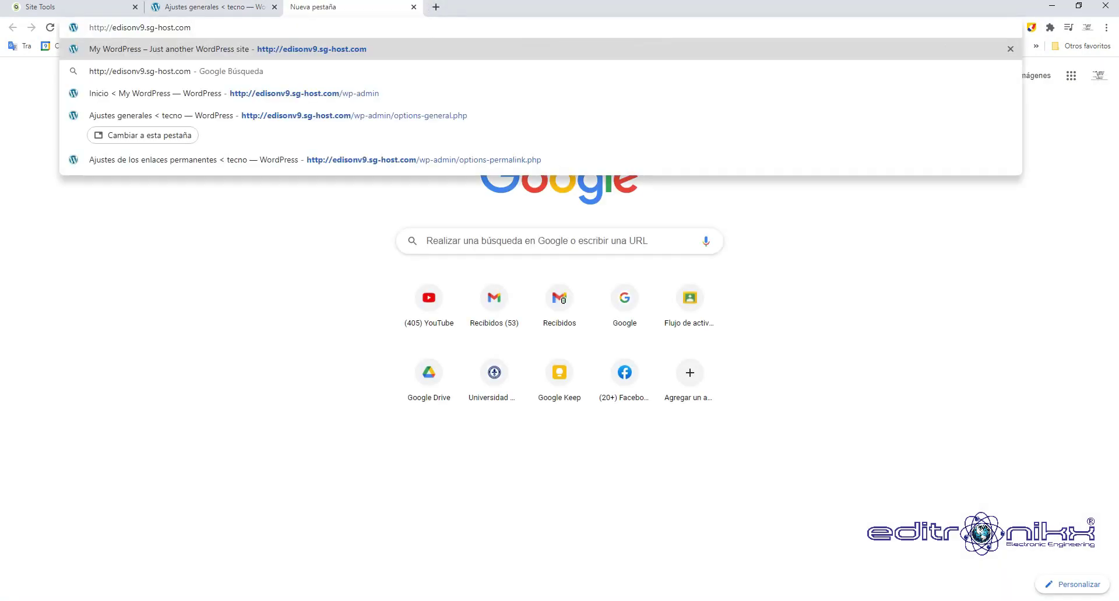
Load the front page to check the 'tecno' title and tagline, then return to SiteGround Site Tools.
key("Return")
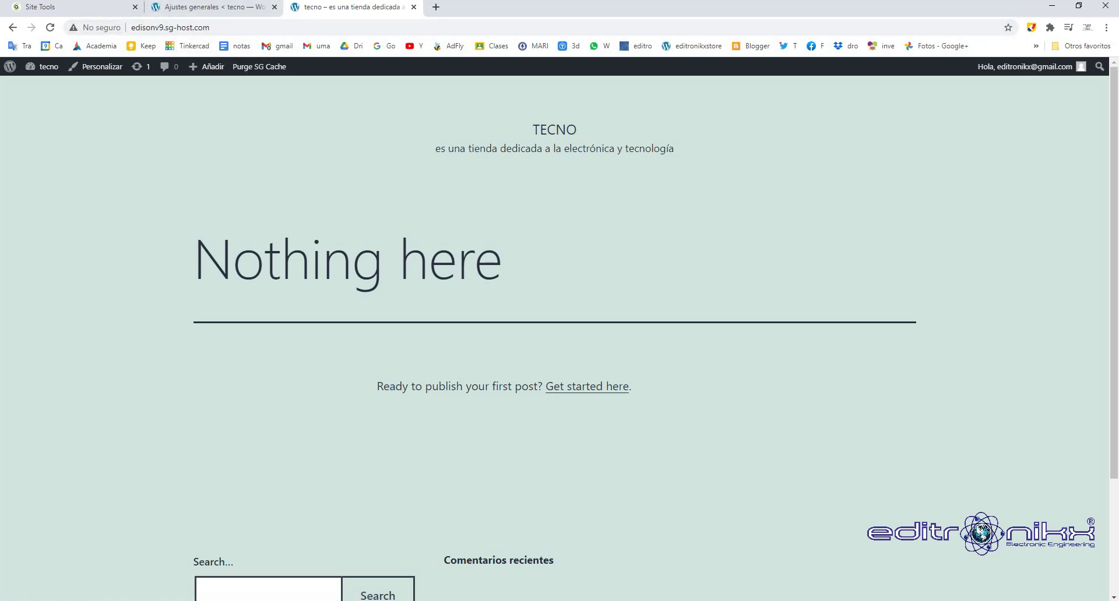
left_click(204, 7)
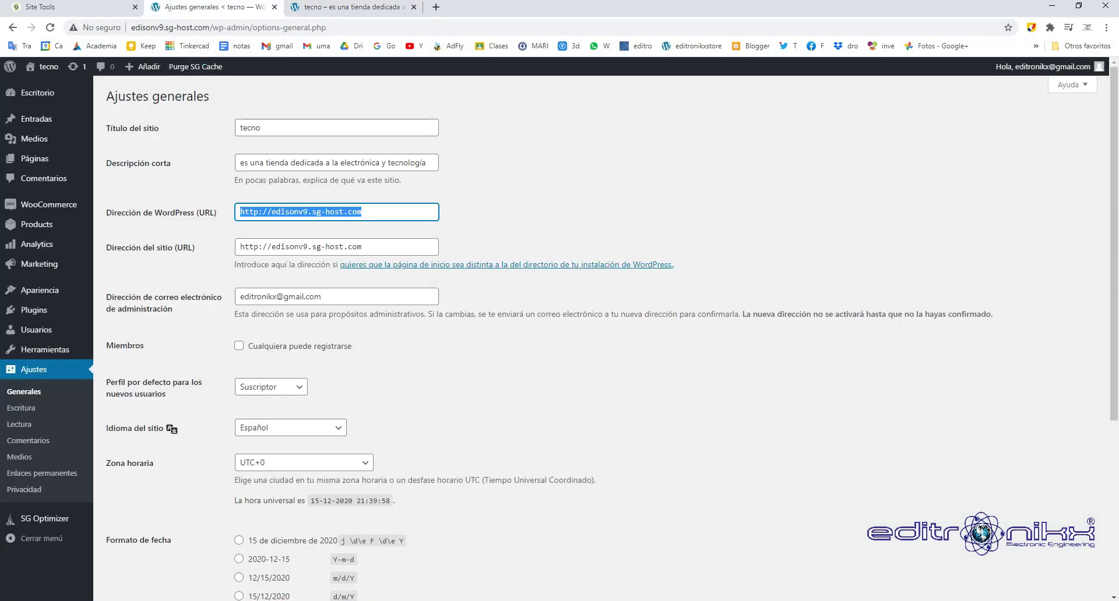
key("ctrl+shift+Tab")
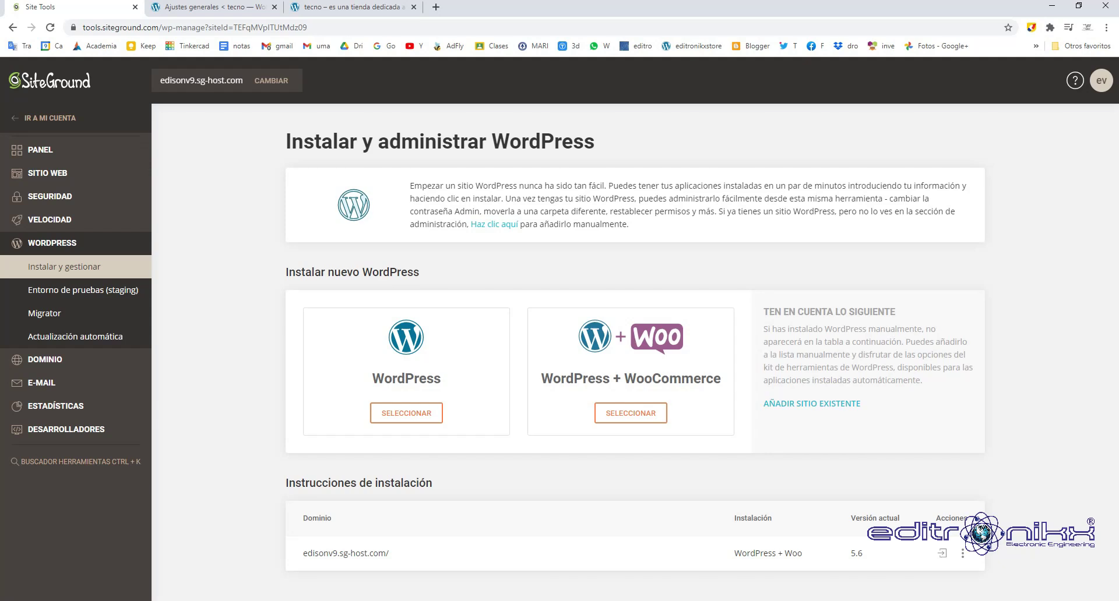
Install a Let's Encrypt certificate for edisonv9.sg-host.com from Security > Gestor SSL.
left_click(49, 196)
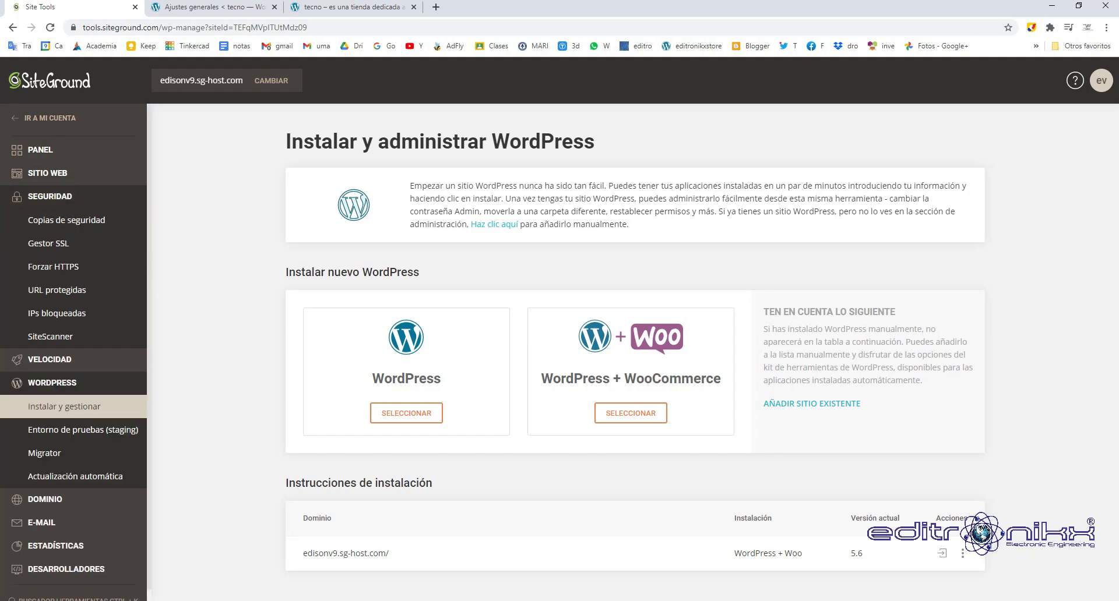
left_click(49, 243)
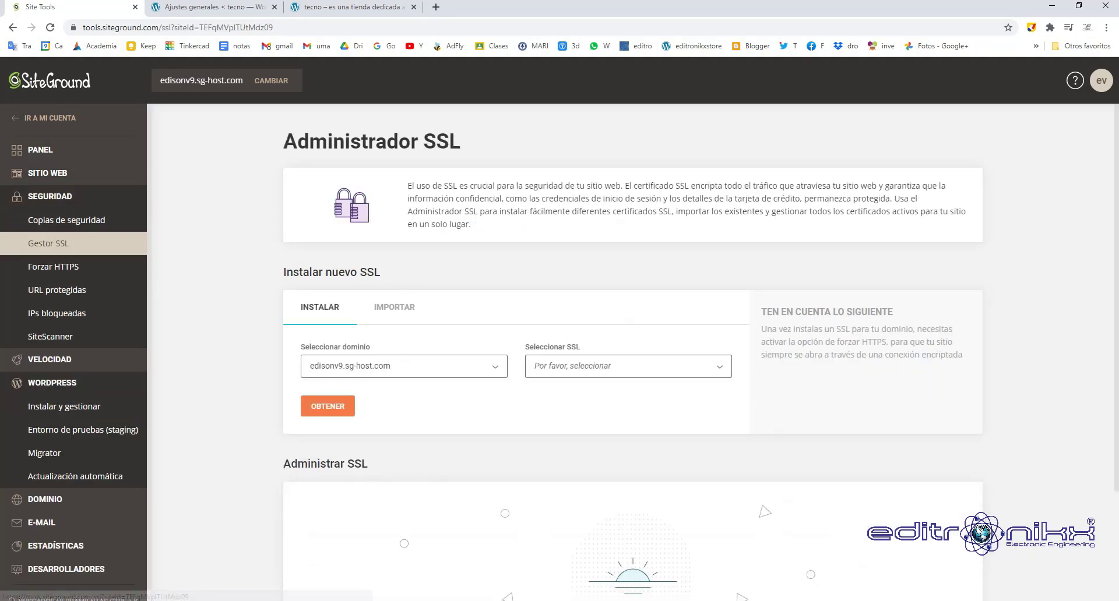
scroll(632, 350, "down", 2)
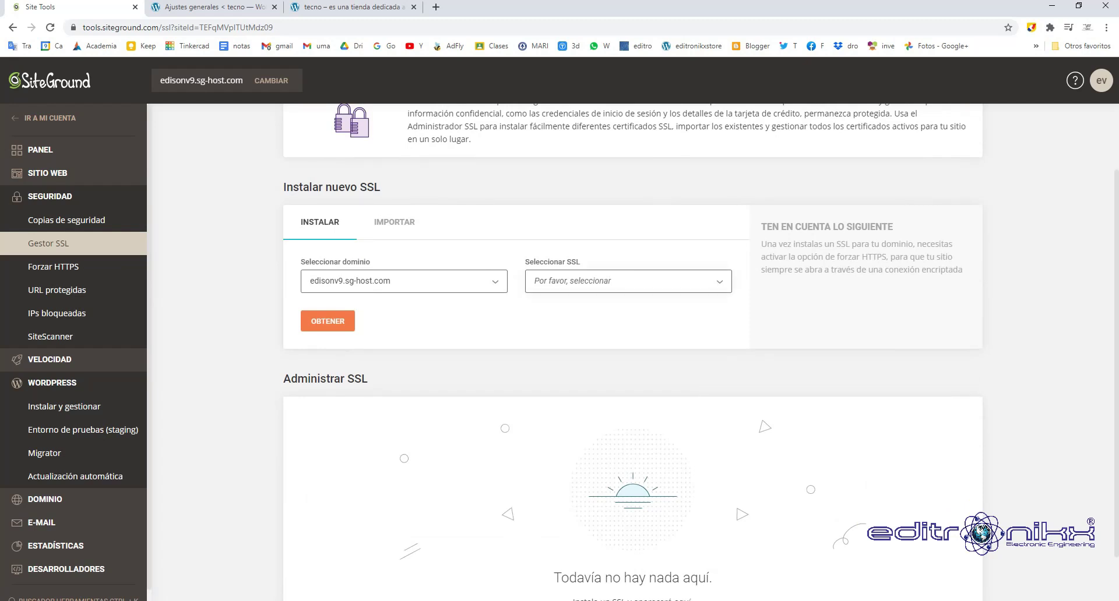
left_click(628, 281)
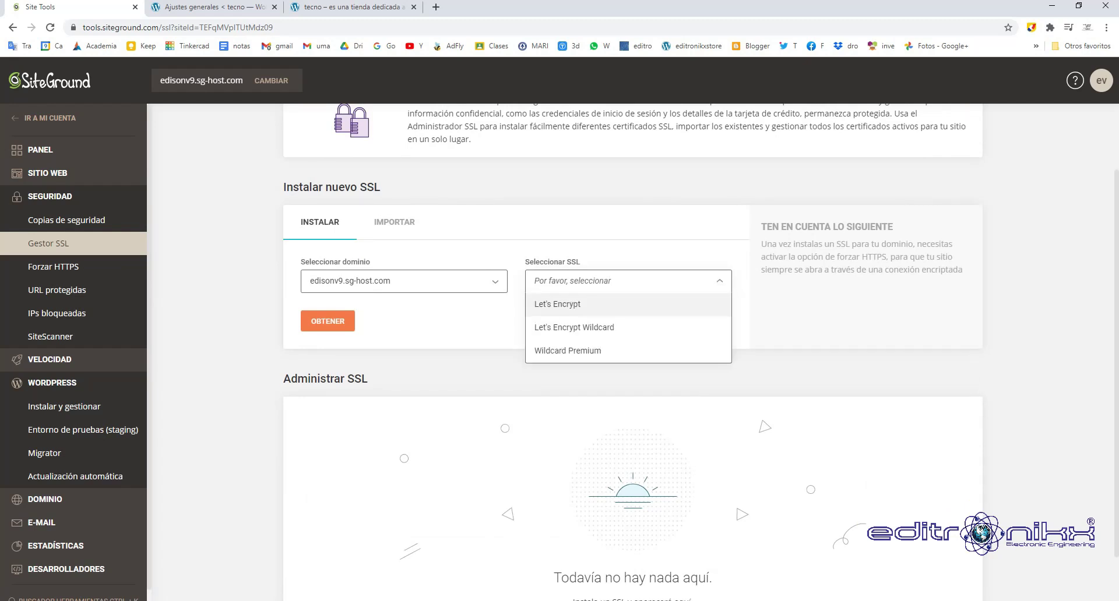
left_click(557, 304)
left_click(328, 321)
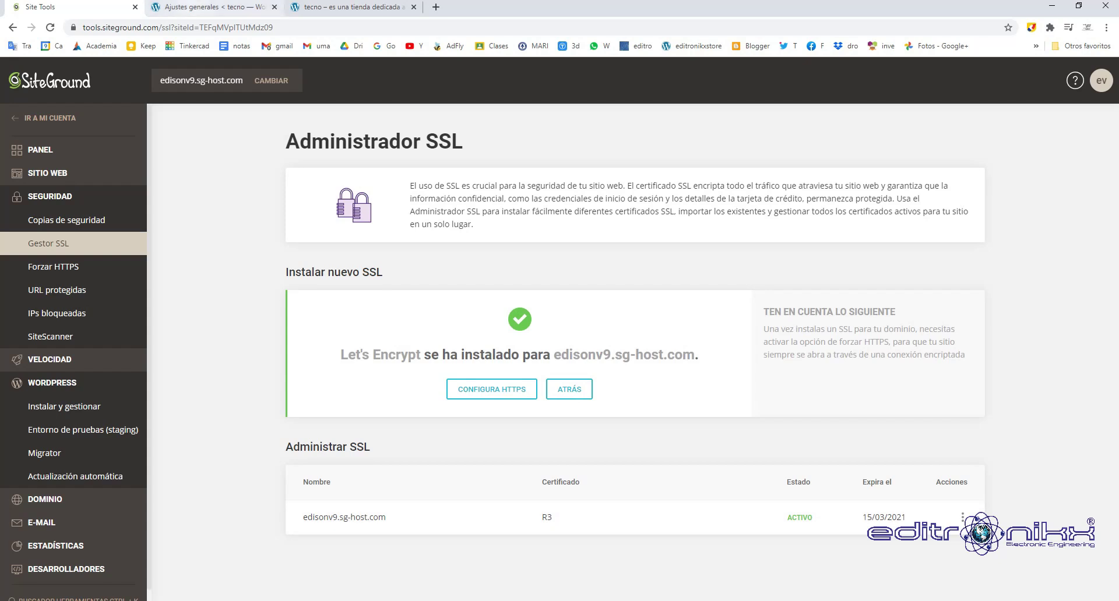
left_click(210, 7)
left_click(362, 212)
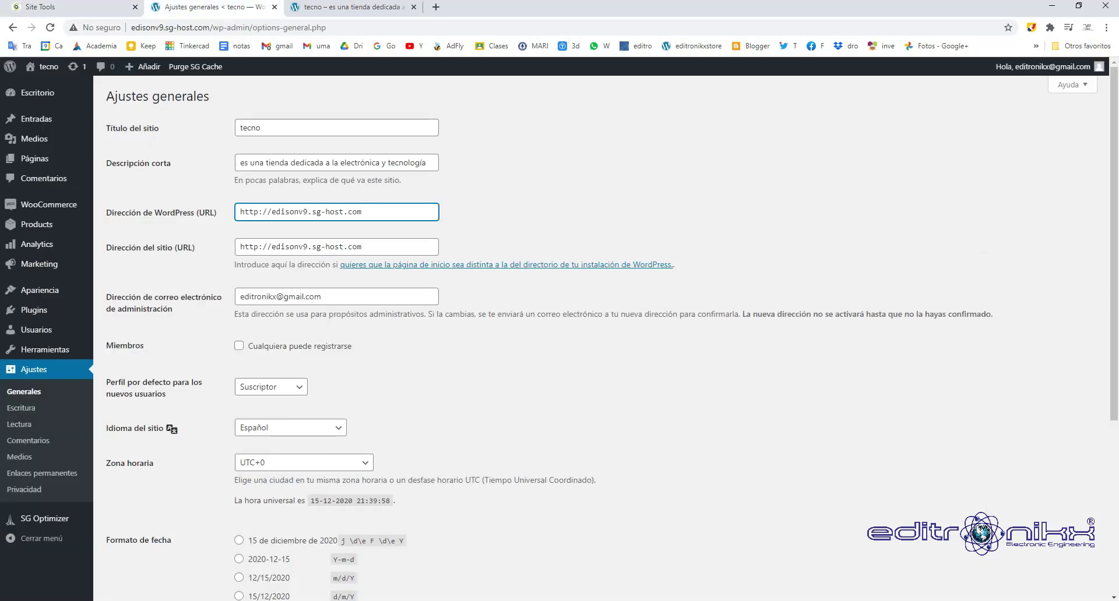
Change the WordPress Address and Site Address to https and save the settings.
type("s")
left_click(261, 246)
type("s")
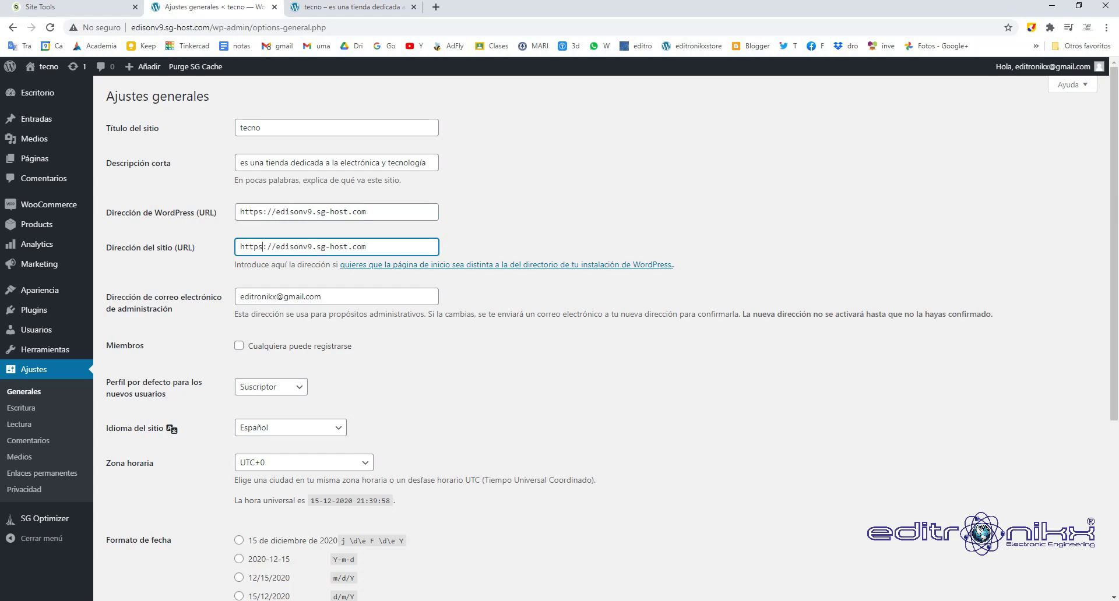
scroll(560, 338, "down", 5)
left_click(140, 542)
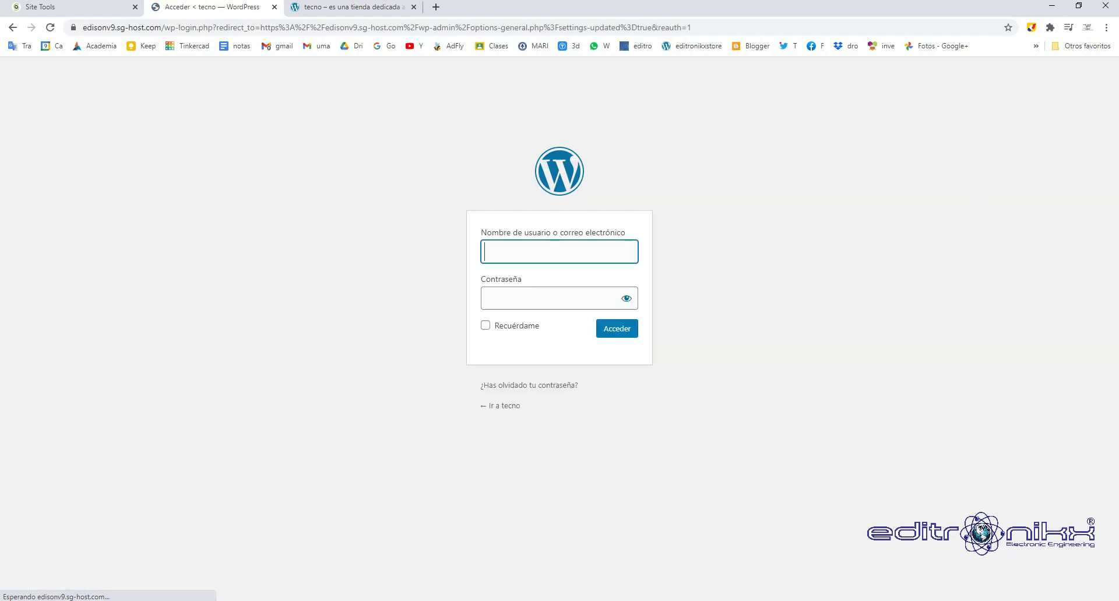
Log back into WordPress admin using the saved username.
key("Down")
key("Down")
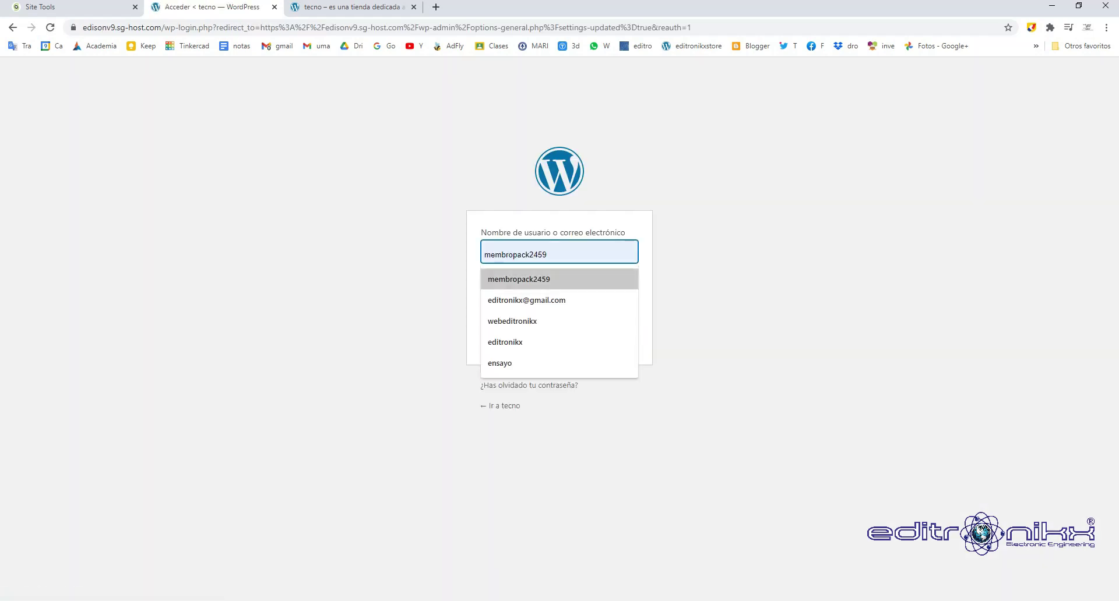
key("Down")
key("Return")
key("Tab")
key("shift+Home")
key("ctrl+c")
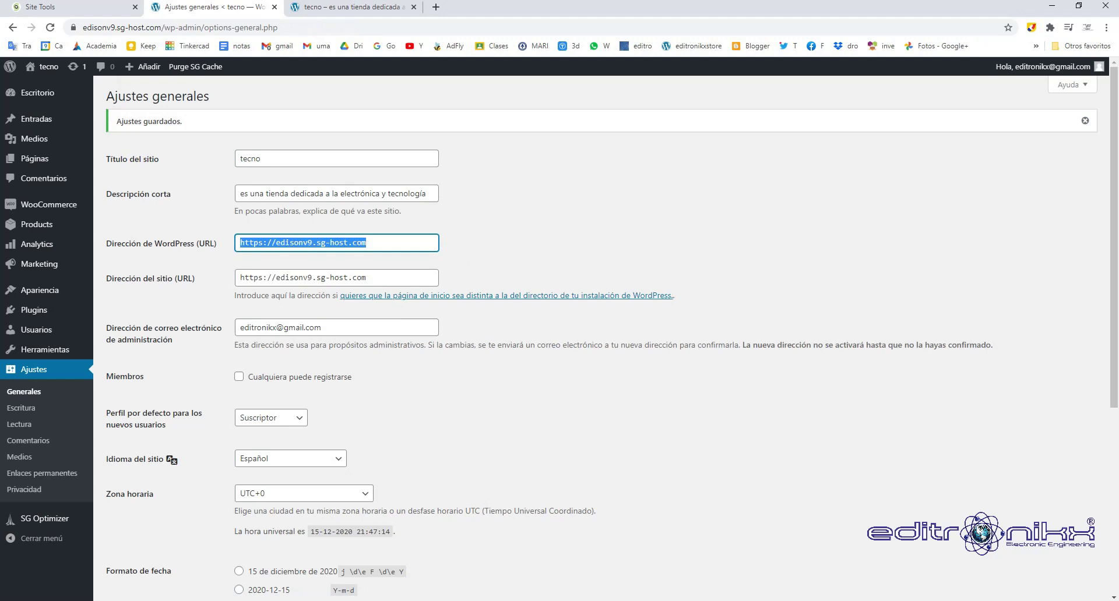
key("ctrl+Tab")
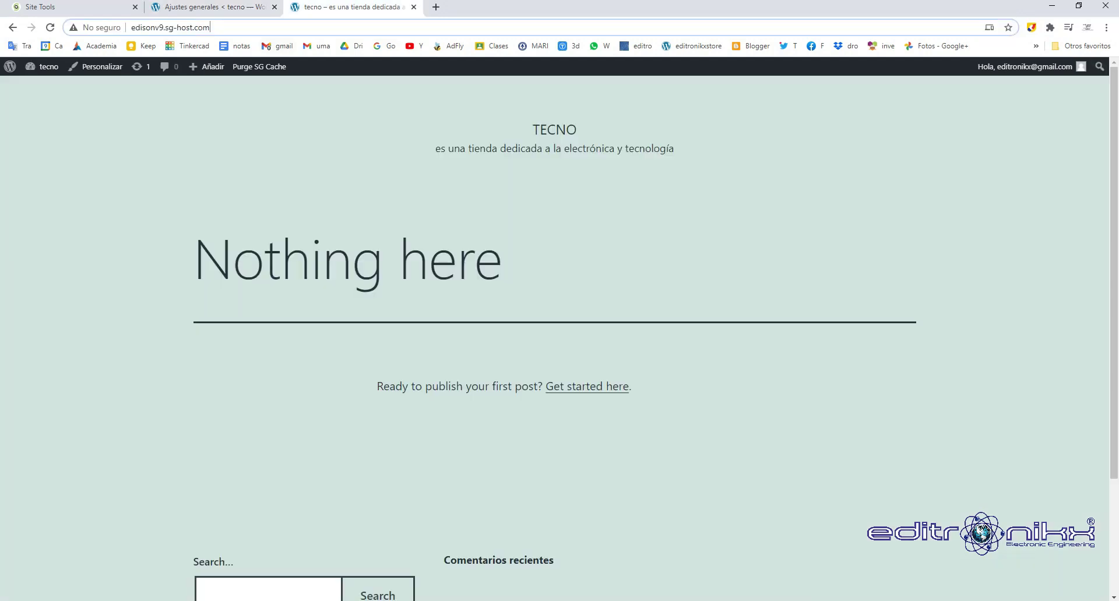
key("ctrl+l")
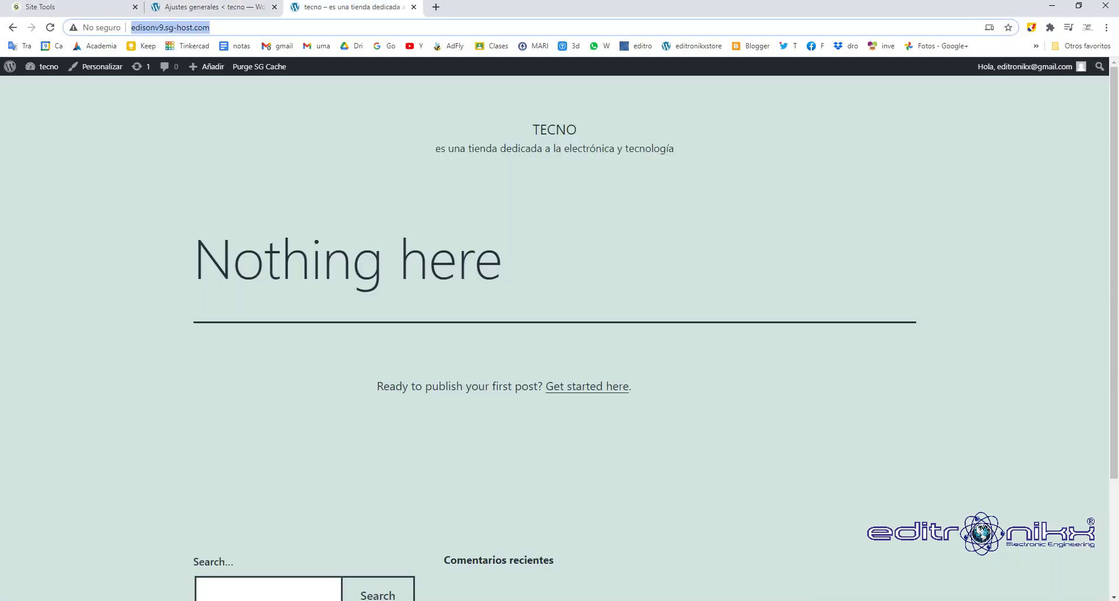
key("ctrl+v")
key("Return")
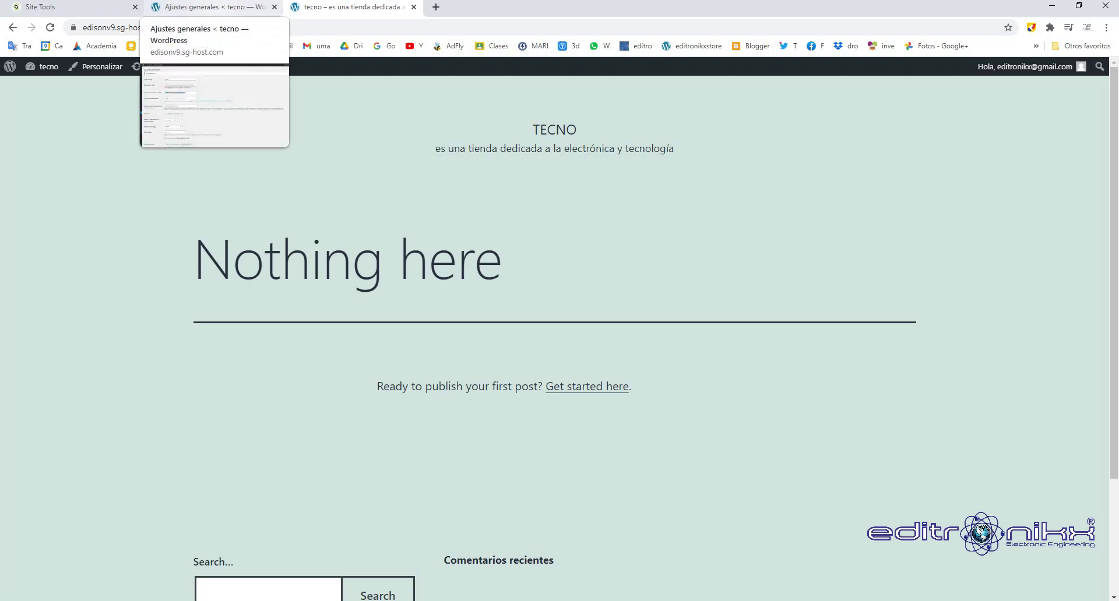
left_click(210, 7)
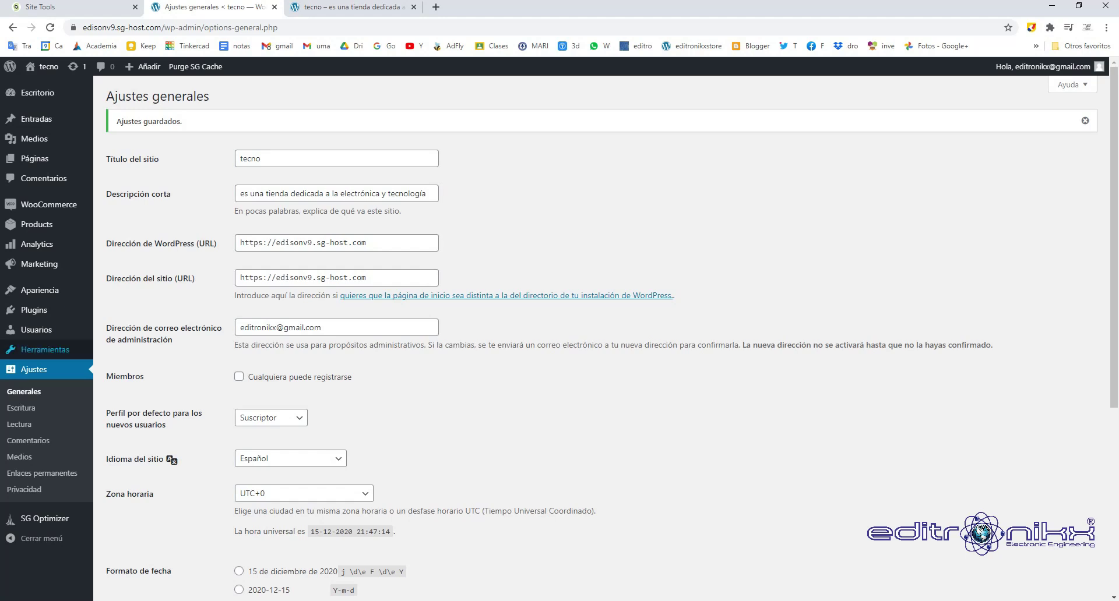
mouse_move(47, 330)
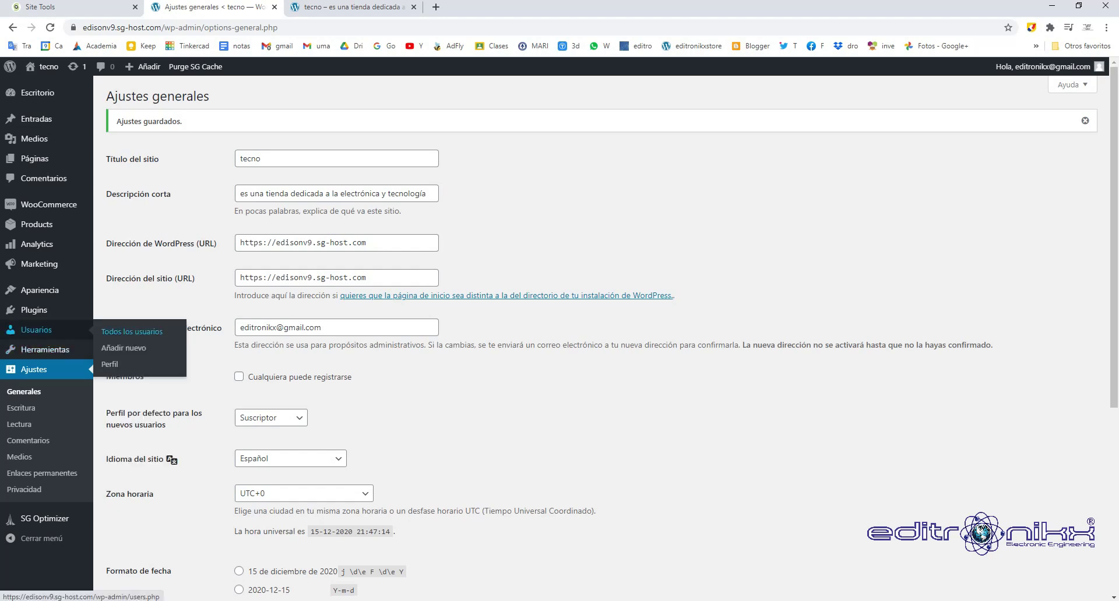
left_click(110, 364)
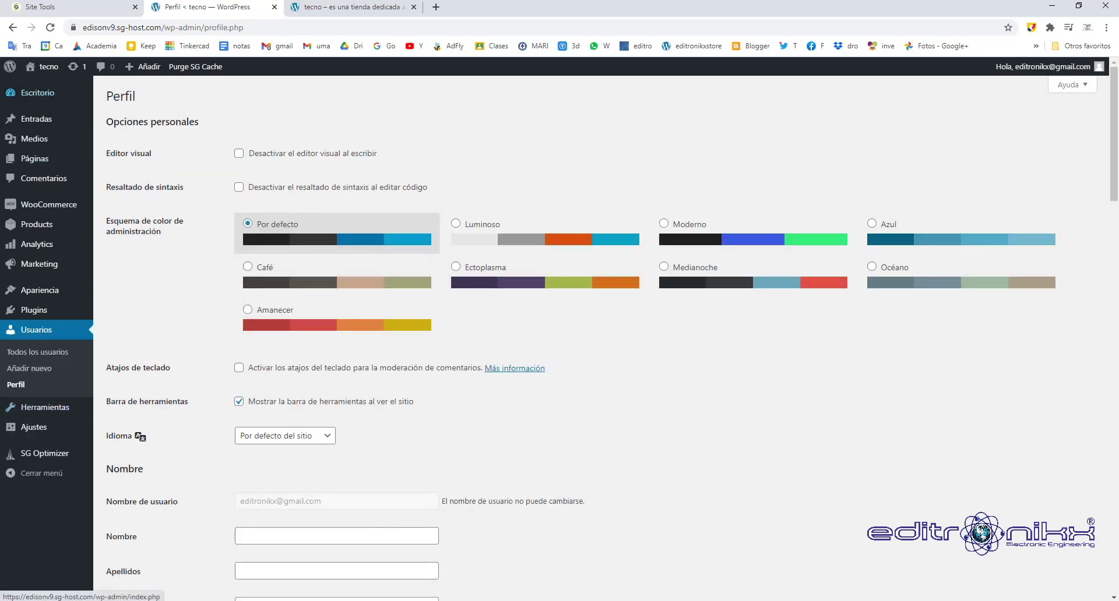
scroll(515, 368, "down", 4)
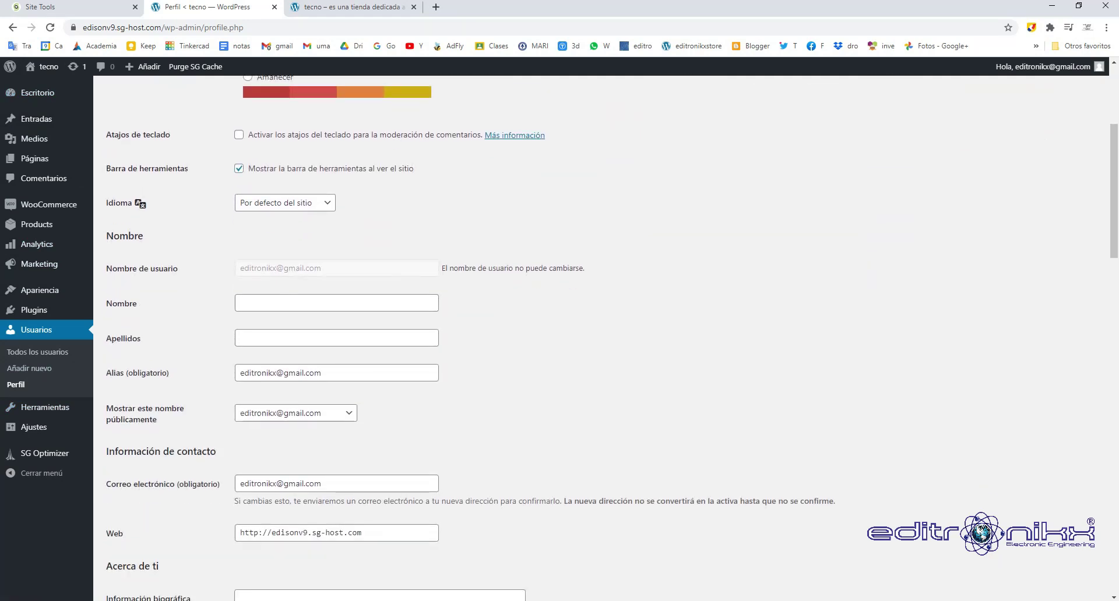
scroll(467, 338, "down", 3)
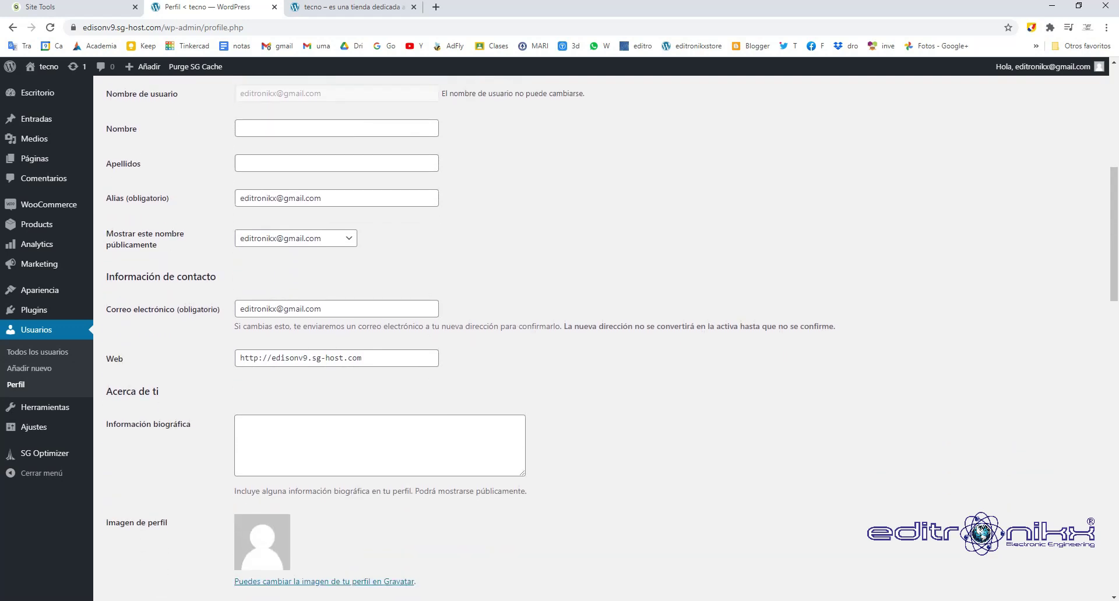
left_click(259, 357)
type("s")
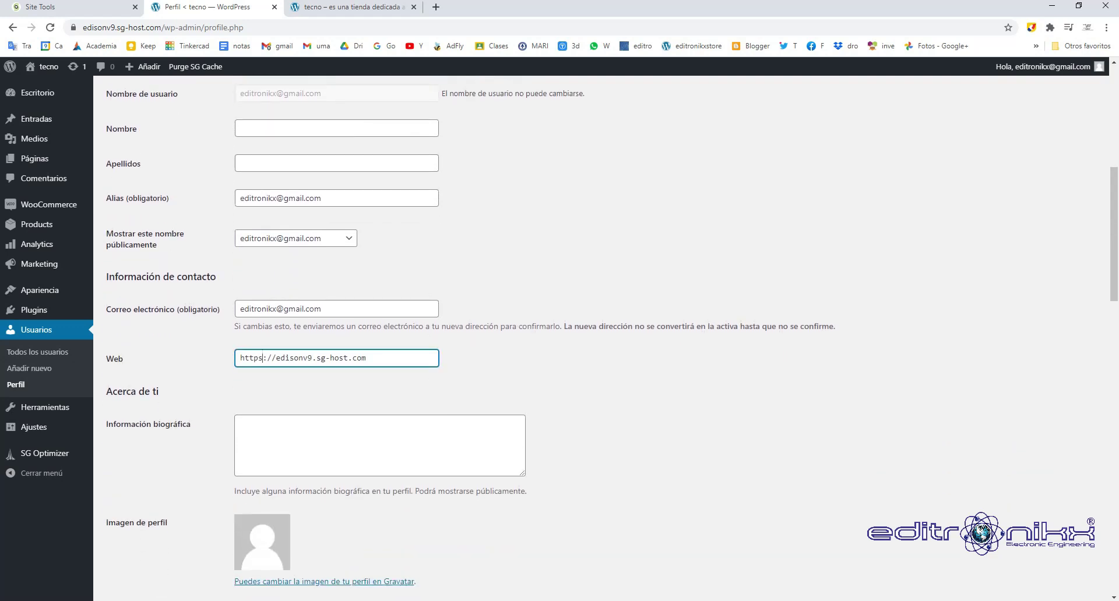
scroll(601, 338, "down", 3)
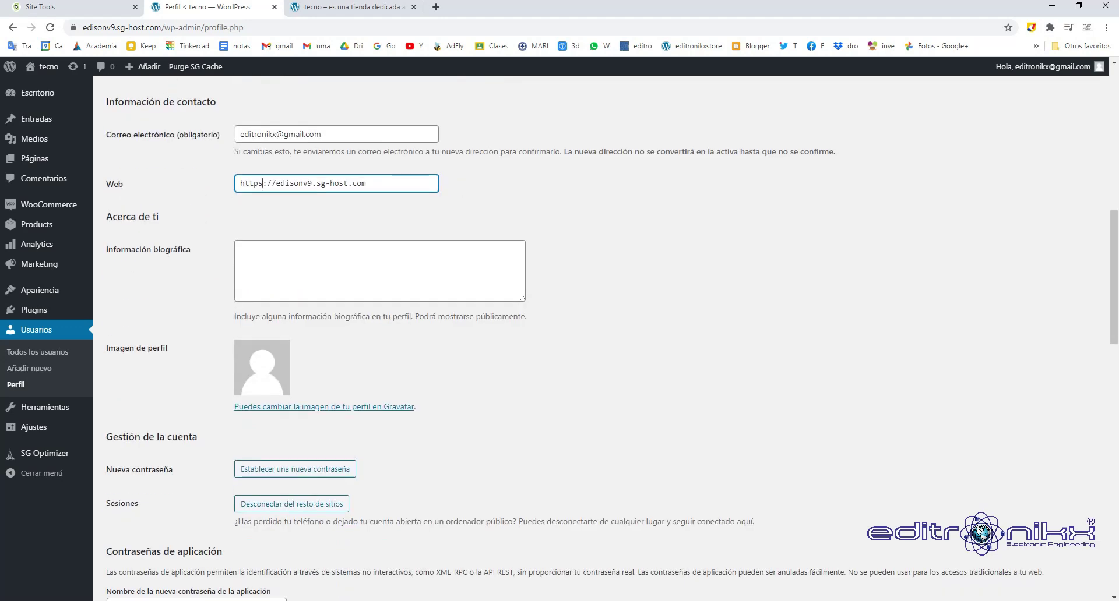
scroll(600, 338, "down", 3)
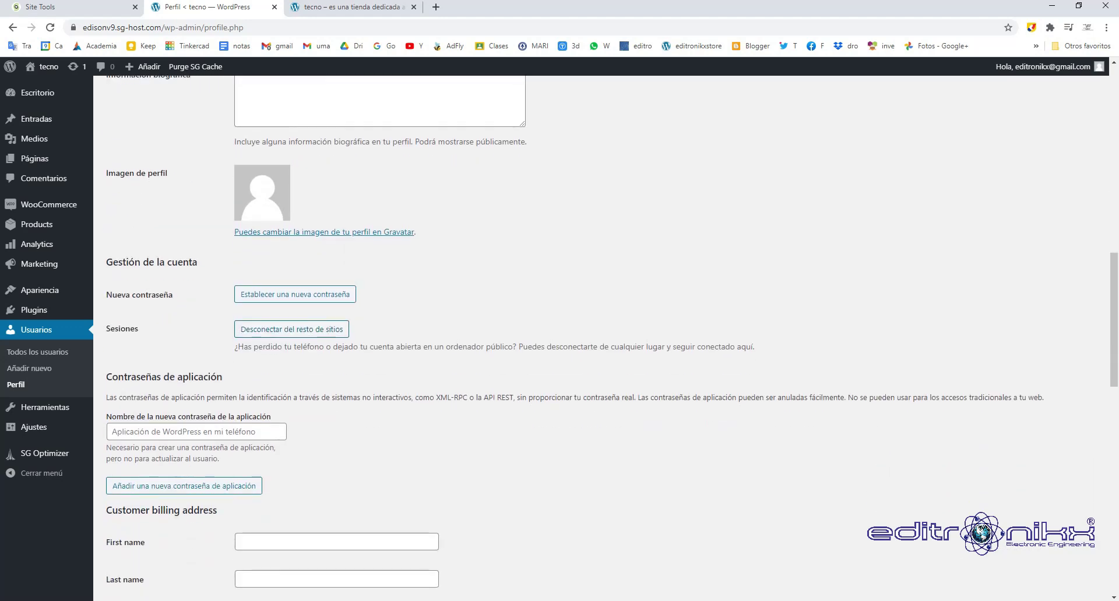
scroll(600, 337, "down", 14)
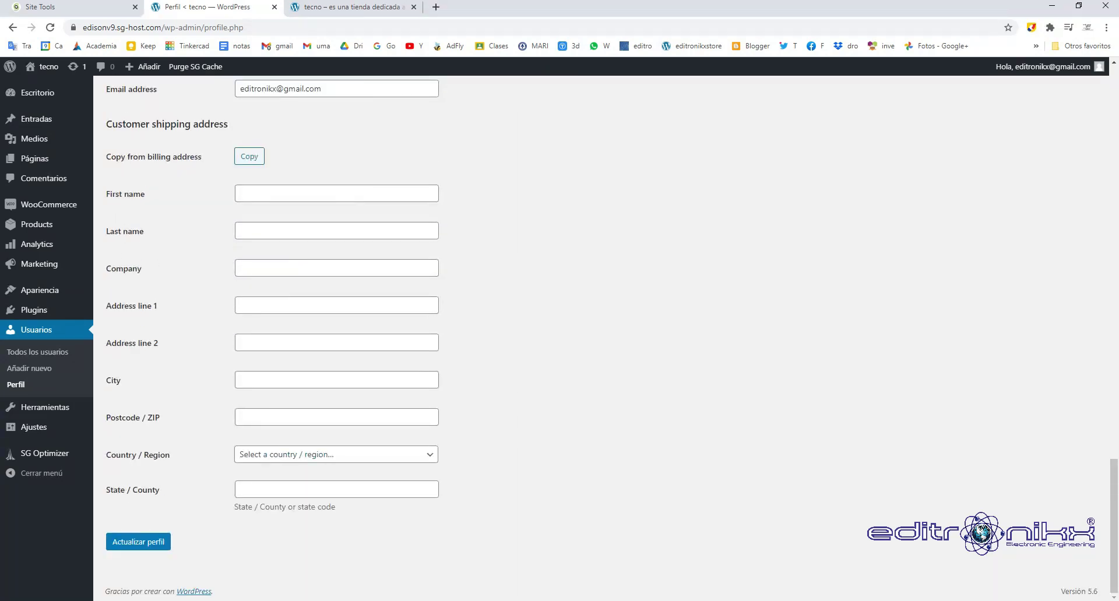
left_click(138, 542)
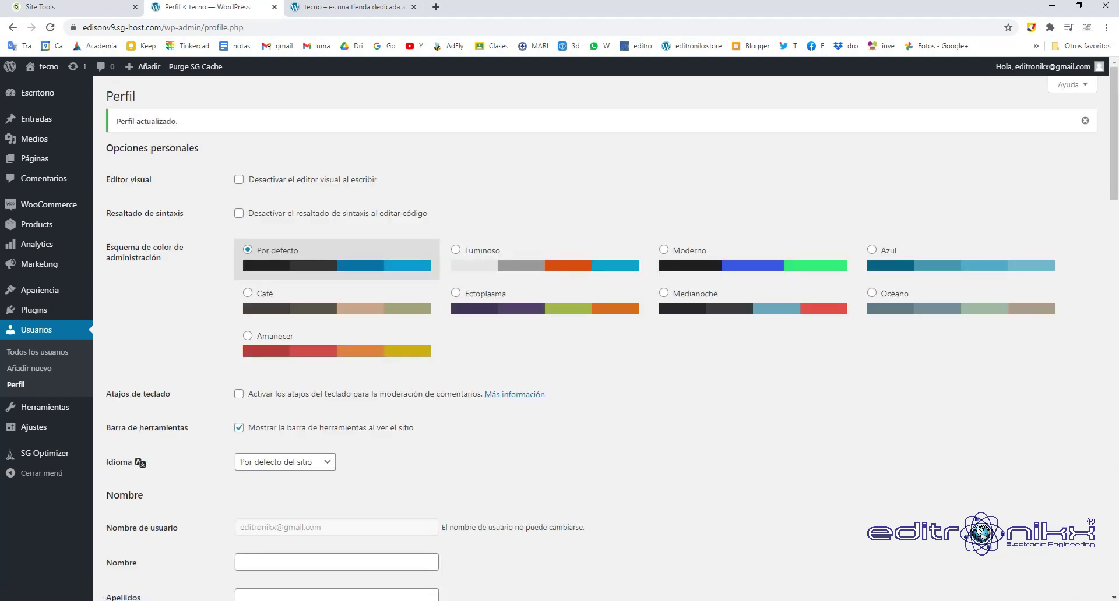
scroll(600, 338, "down", 5)
Search Plugins > Añadir nuevo for elementor to find Elementor Website Builder, then open a new tab.
scroll(600, 338, "up", 4)
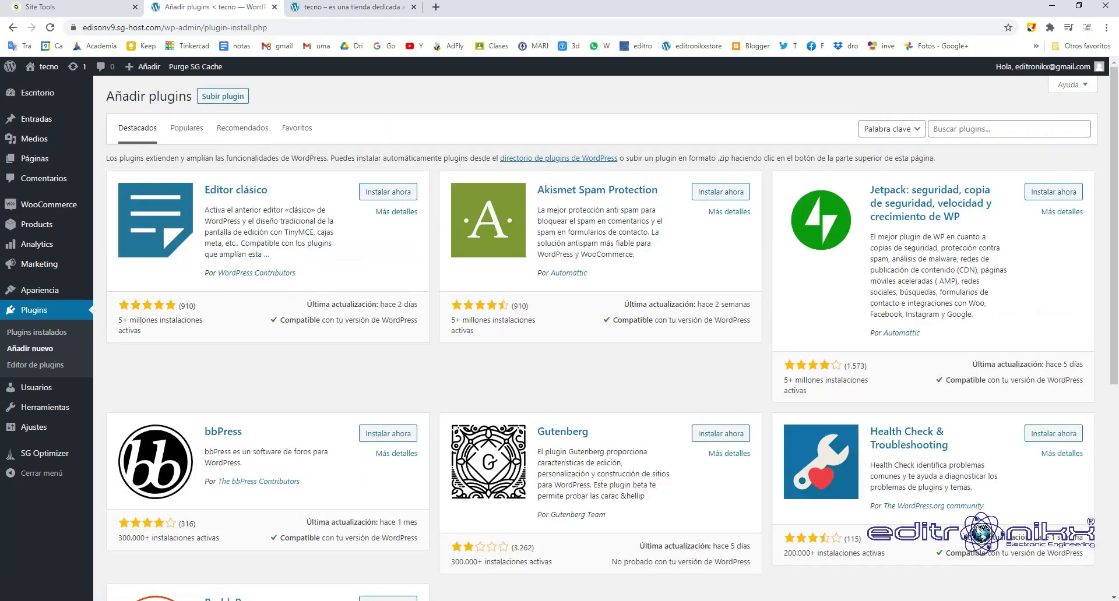
left_click(1008, 129)
key("Down")
key("Return")
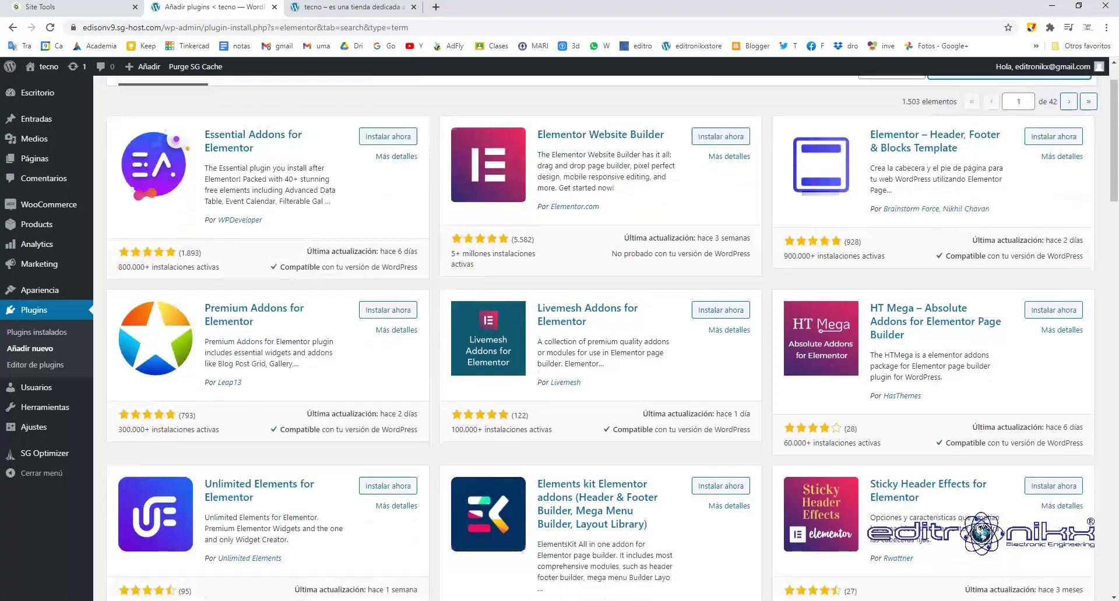
scroll(600, 332, "down", 7)
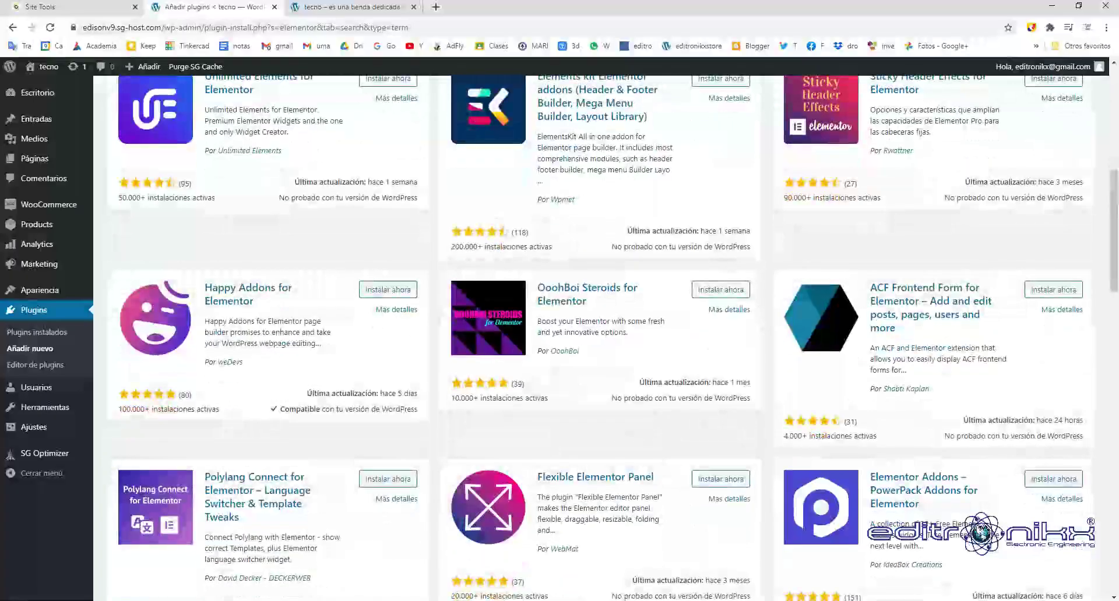
scroll(600, 332, "up", 8)
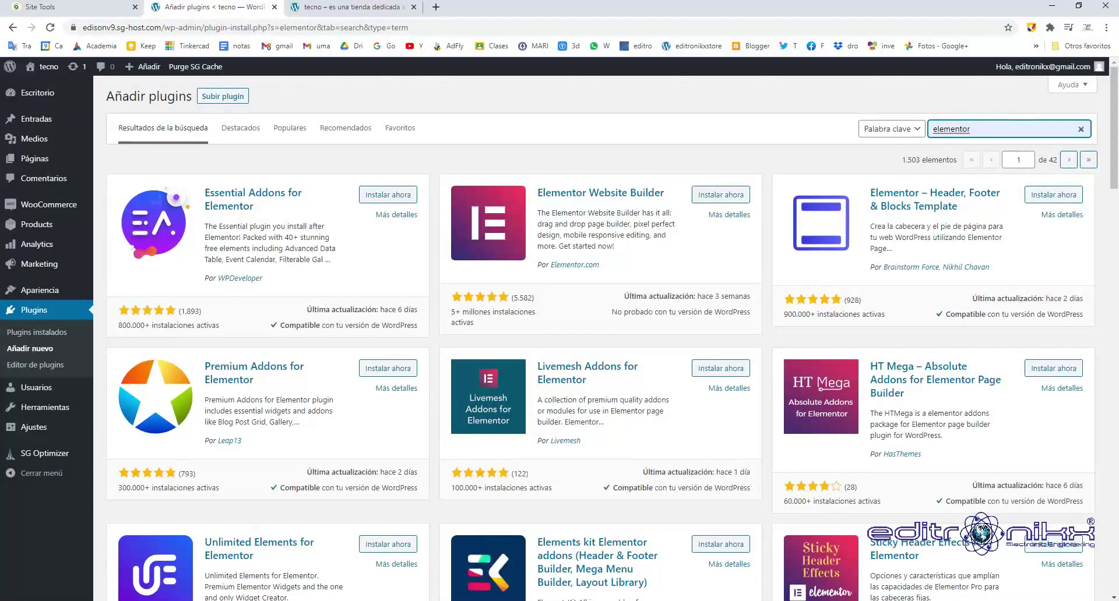
key("ctrl+t")
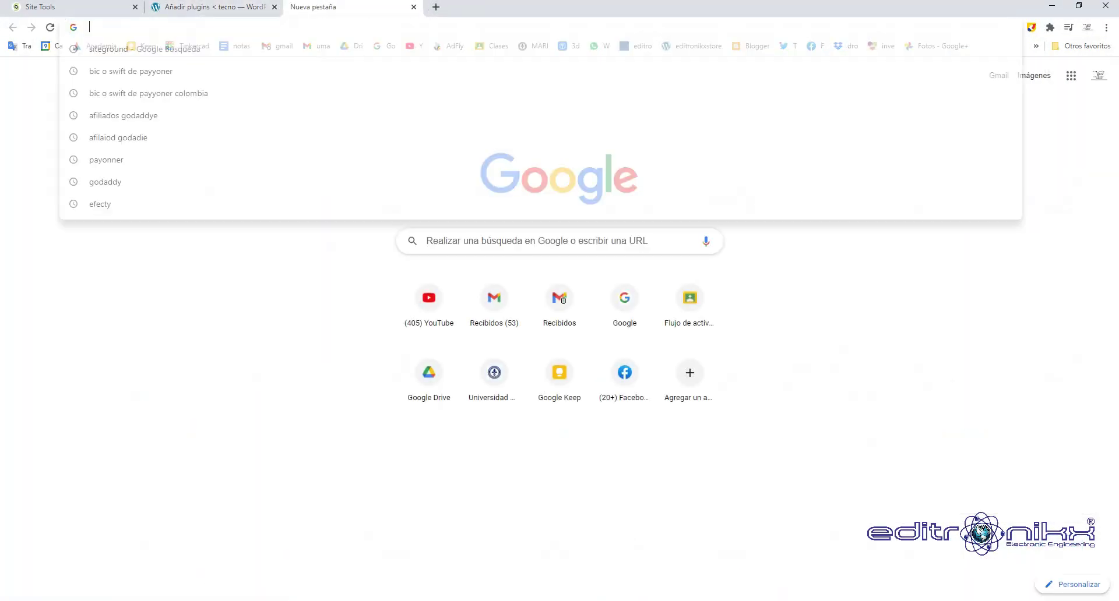
Search Google for elementor, go to Elementor.com and start its EMPEZAR getting-started flow.
type("elemen")
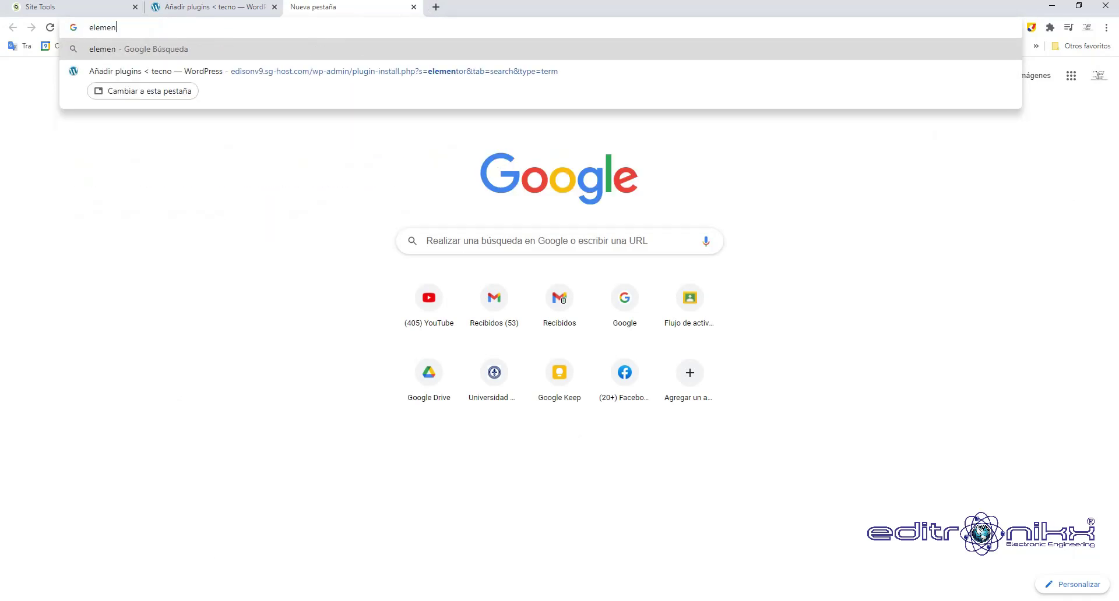
type("tor")
key("Return")
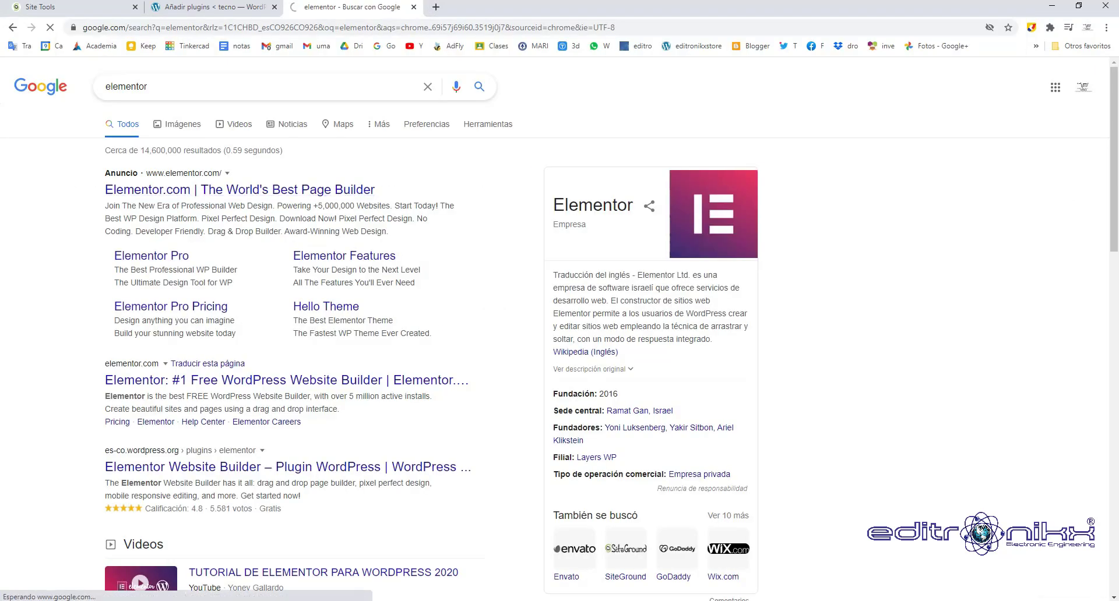
left_click(257, 192)
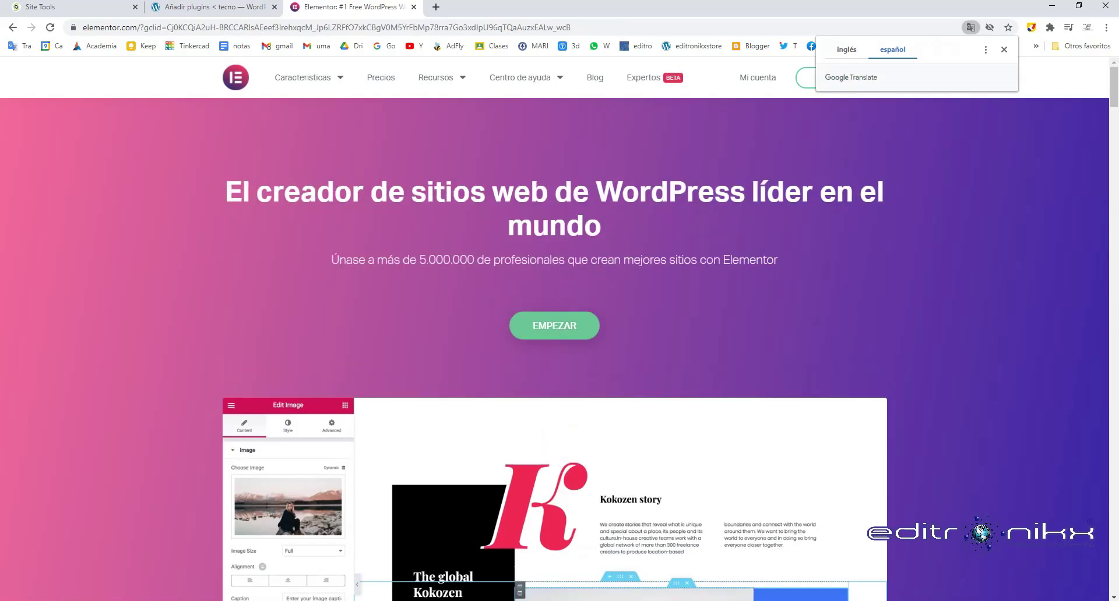
left_click(555, 326)
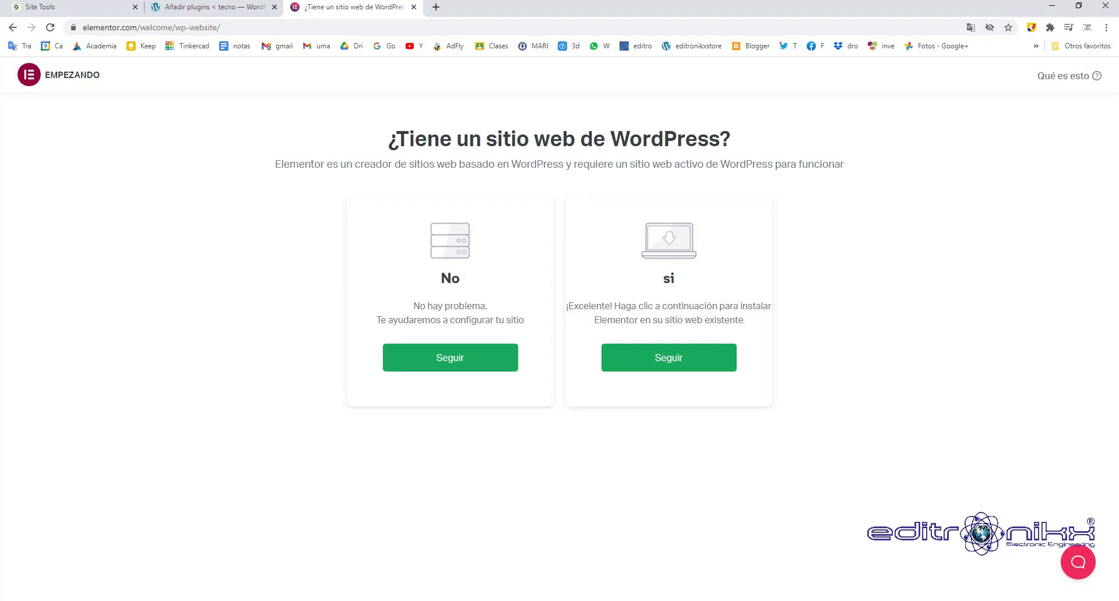
left_click(668, 357)
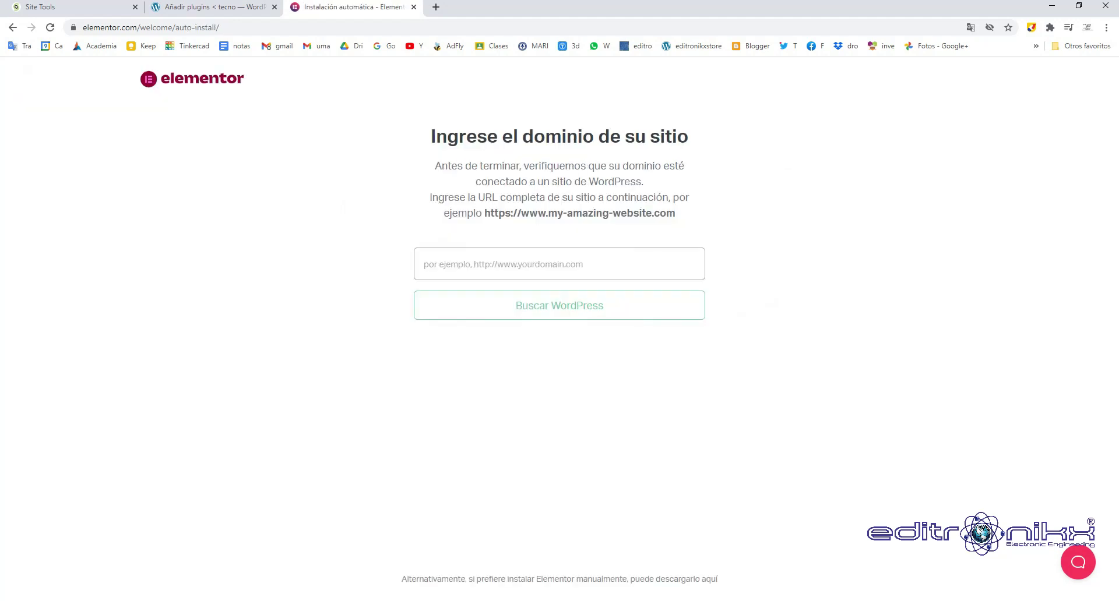
key("ctrl+shift+Tab")
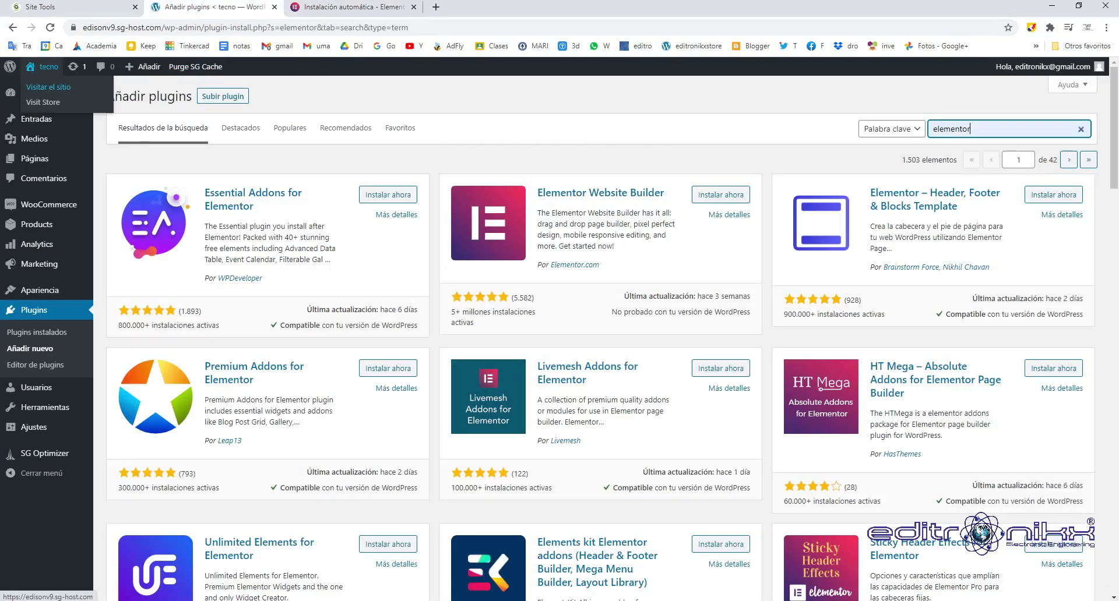
left_click(47, 66)
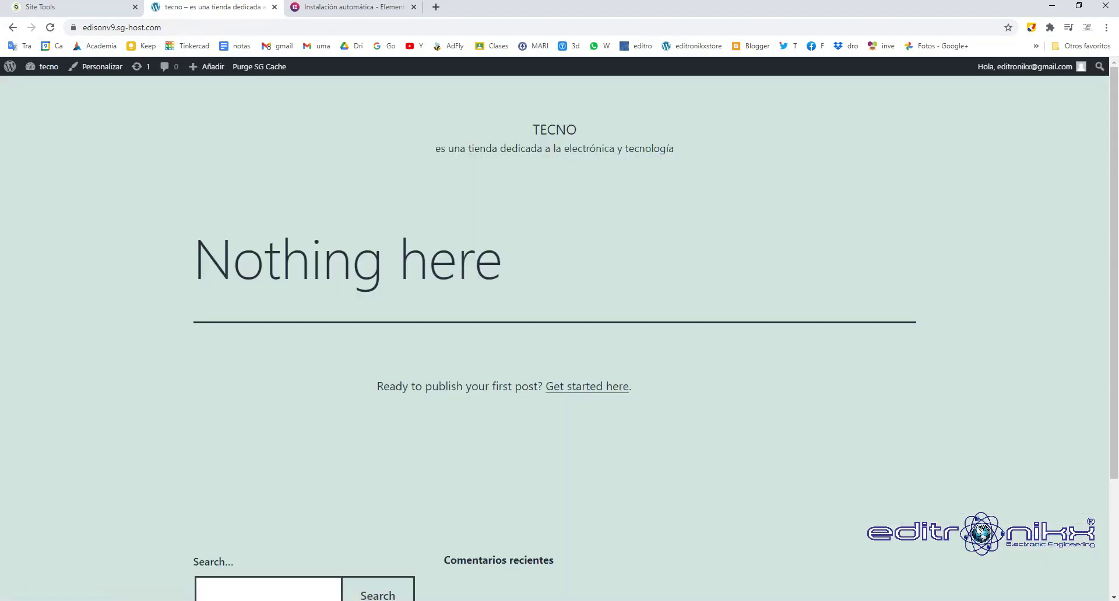
left_click(122, 27)
key("ctrl+c")
key("ctrl+Tab")
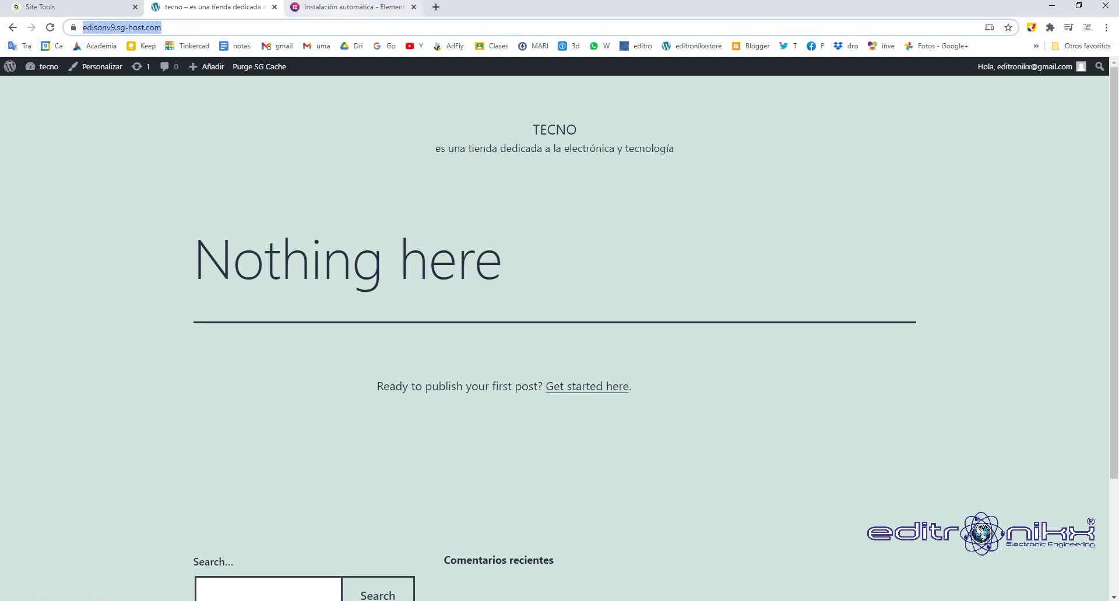
left_click(560, 264)
key("ctrl+v")
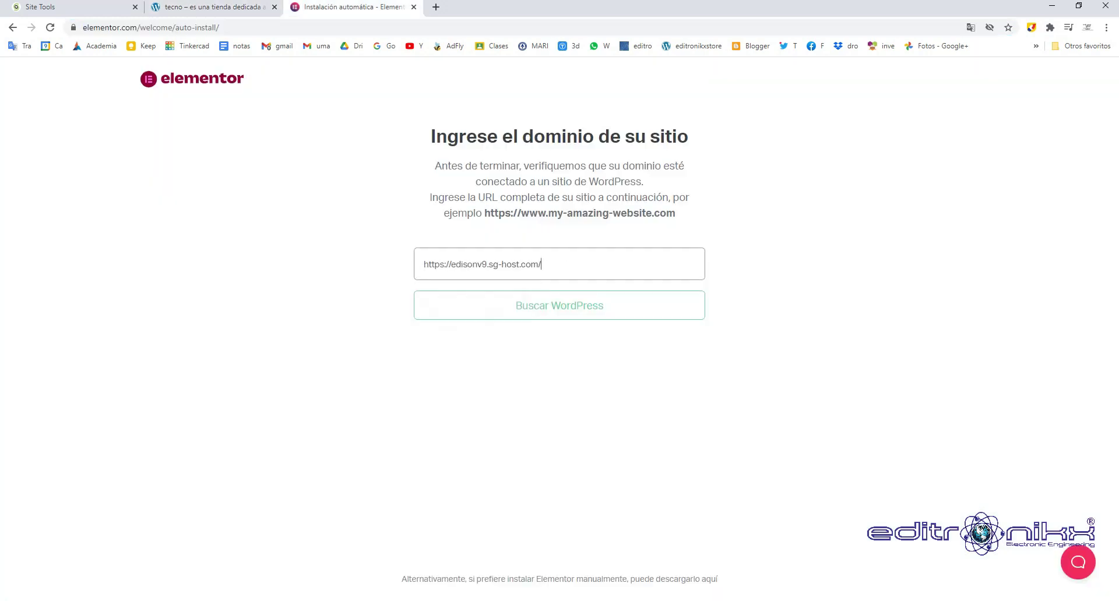
key("Return")
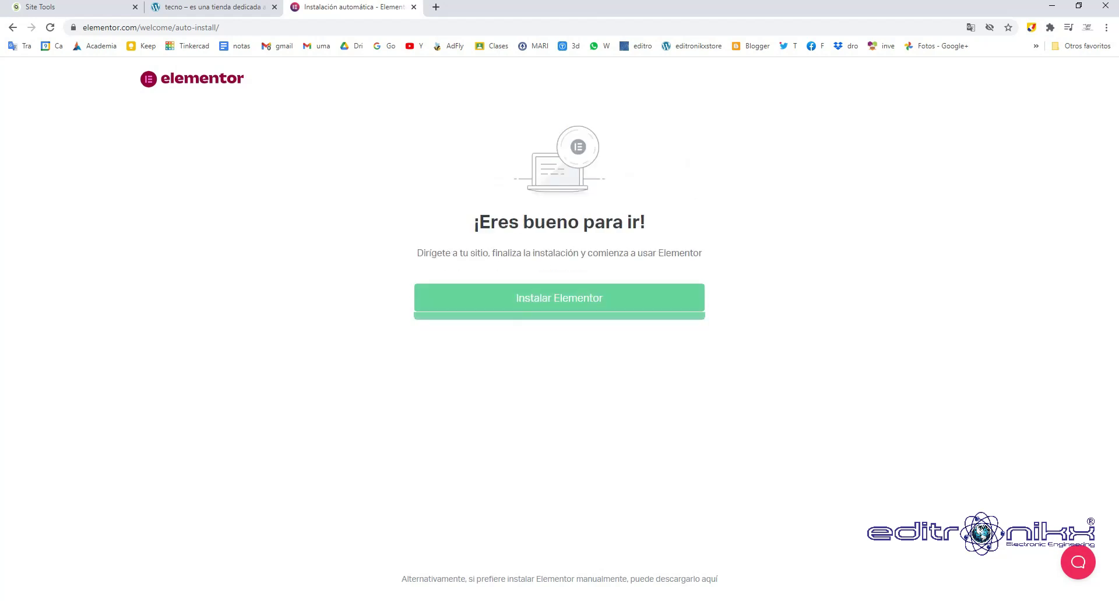
Choose Instalar Elementor and install the Elementor Website Builder plugin with Instalar ahora.
left_click(560, 297)
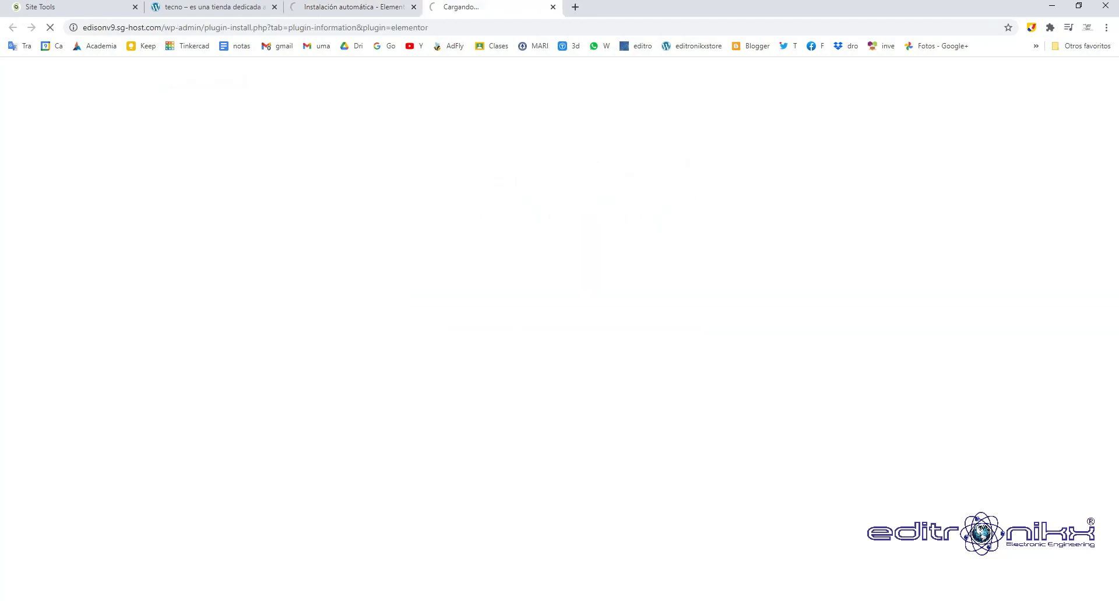
scroll(560, 309, "down", 20)
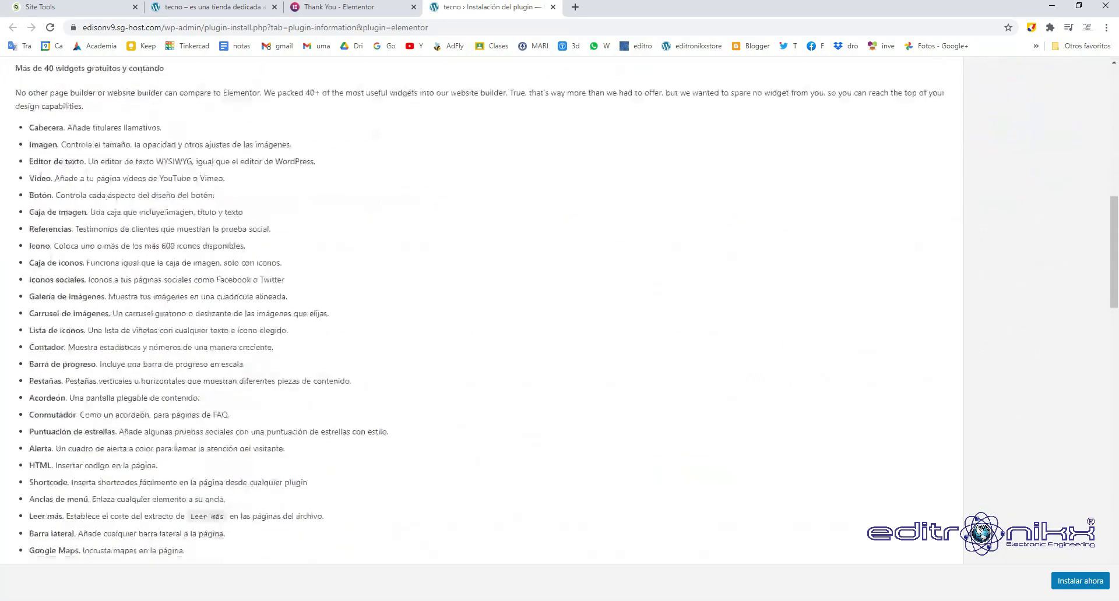
scroll(560, 309, "up", 20)
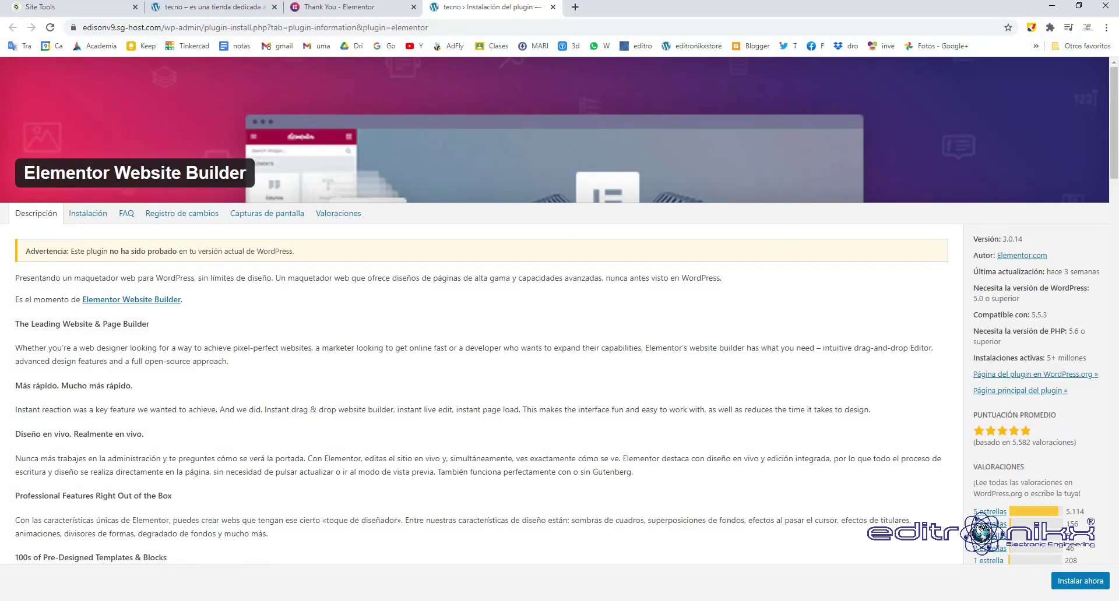
left_click(1080, 581)
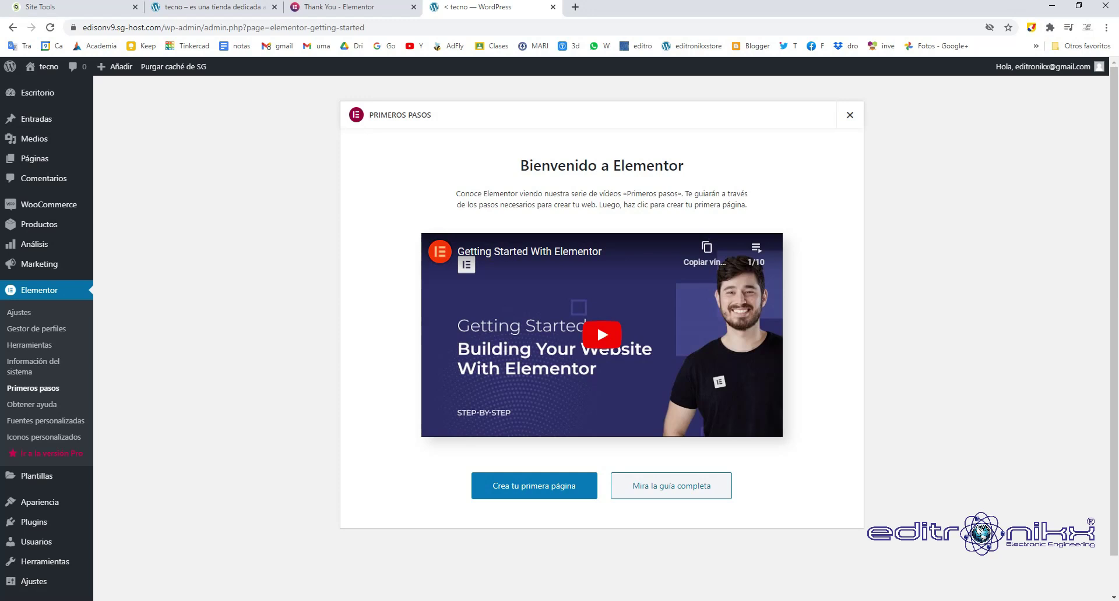
Leave the Elementor welcome screen for the installed plugins list, where Elementor 3.0.14 is active.
left_click(37, 93)
mouse_move(34, 398)
left_click(130, 399)
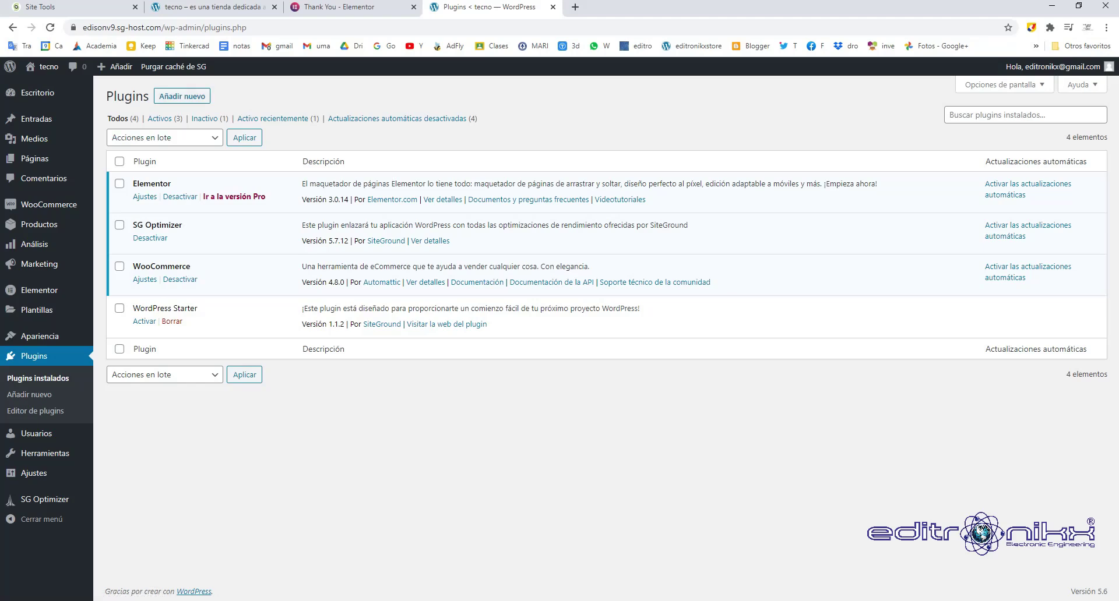
Search the add-new plugin directory for 'elementor'.
left_click(182, 96)
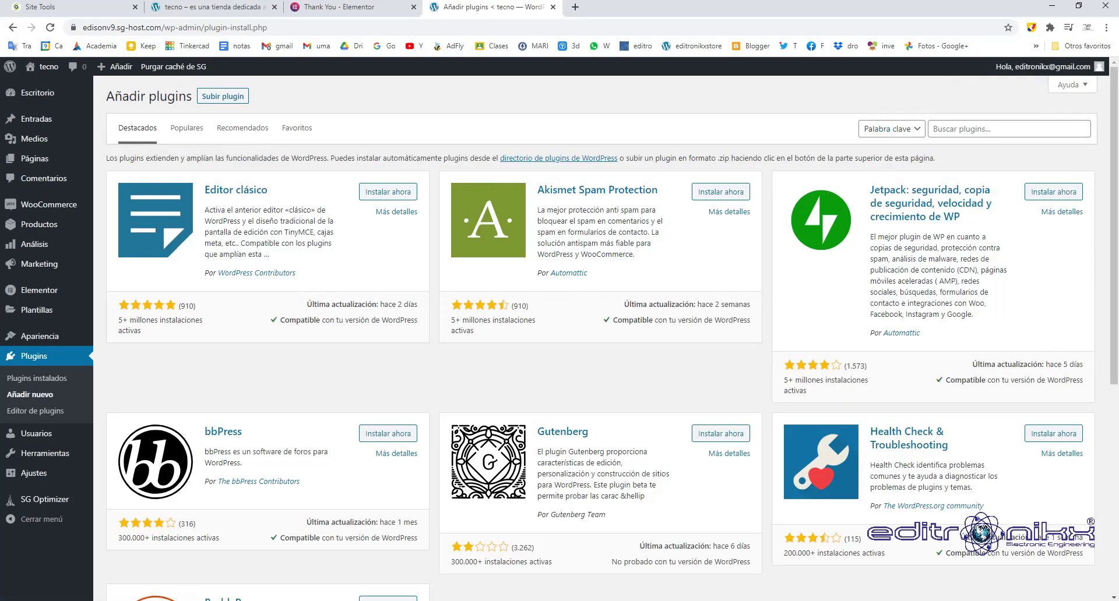
left_click(1008, 129)
key("Down")
key("Return")
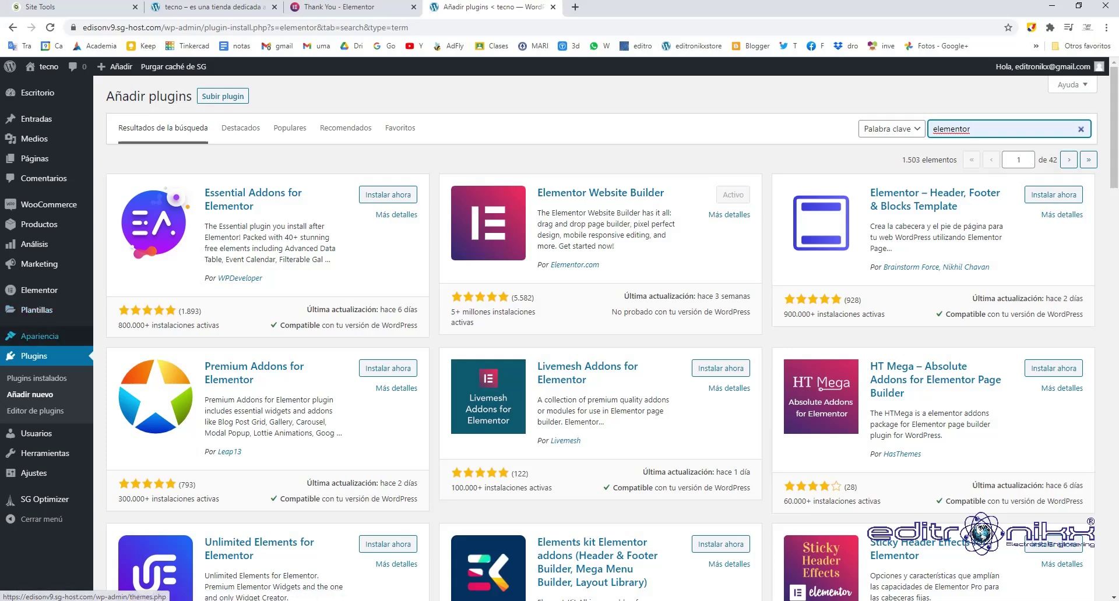
Open Elementor's General settings page, then go to Apariencia > Temas.
left_click(39, 290)
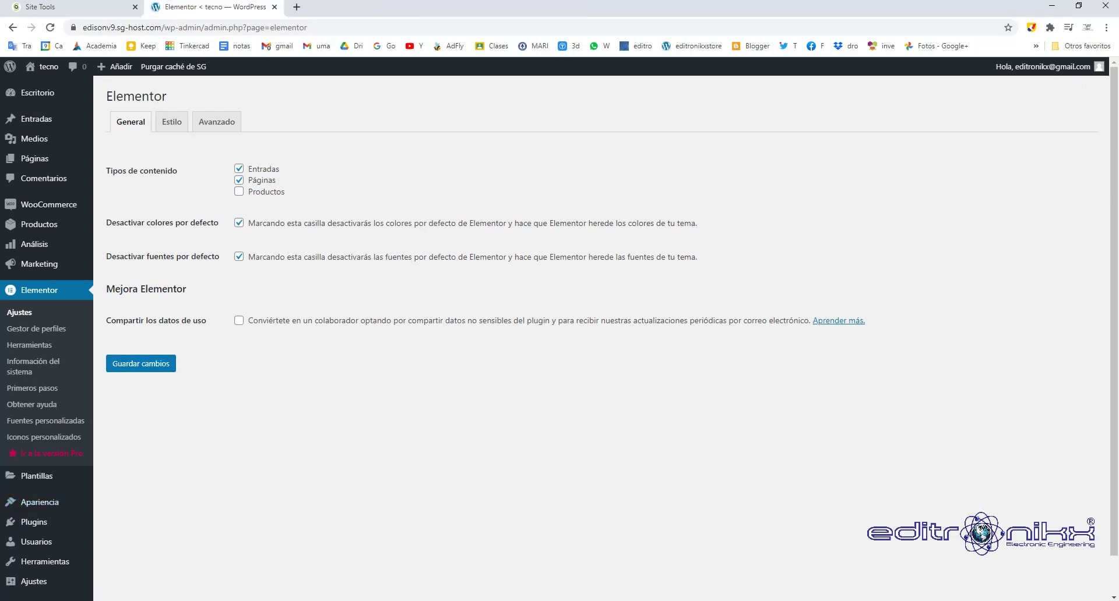
mouse_move(39, 502)
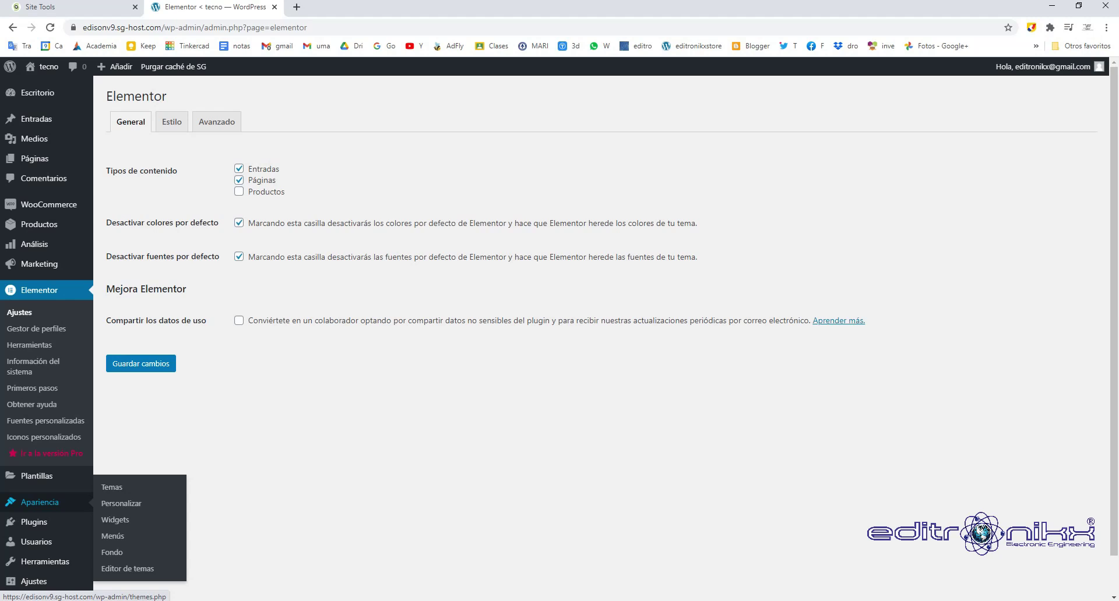
left_click(111, 487)
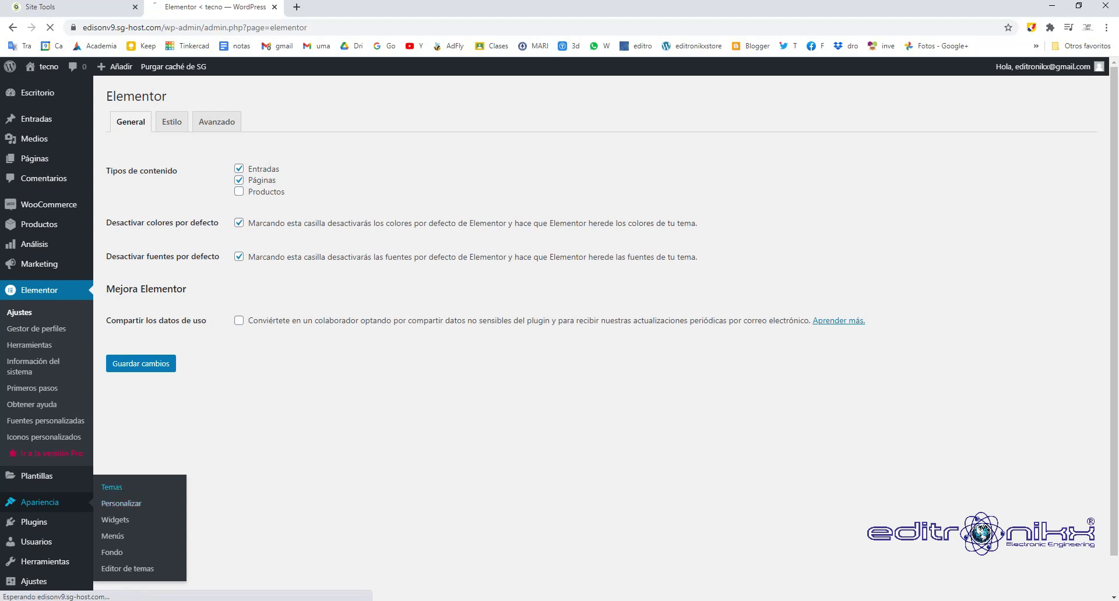
Search the theme directory for 'astra', then install and activate the Astra theme.
left_click(220, 96)
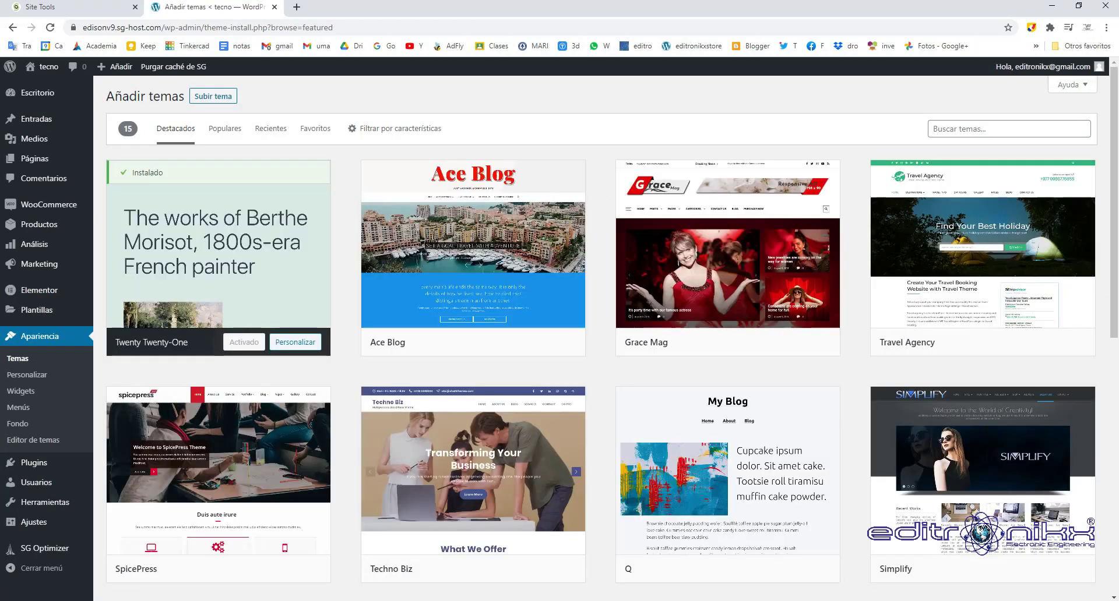
left_click(990, 128)
type("astra")
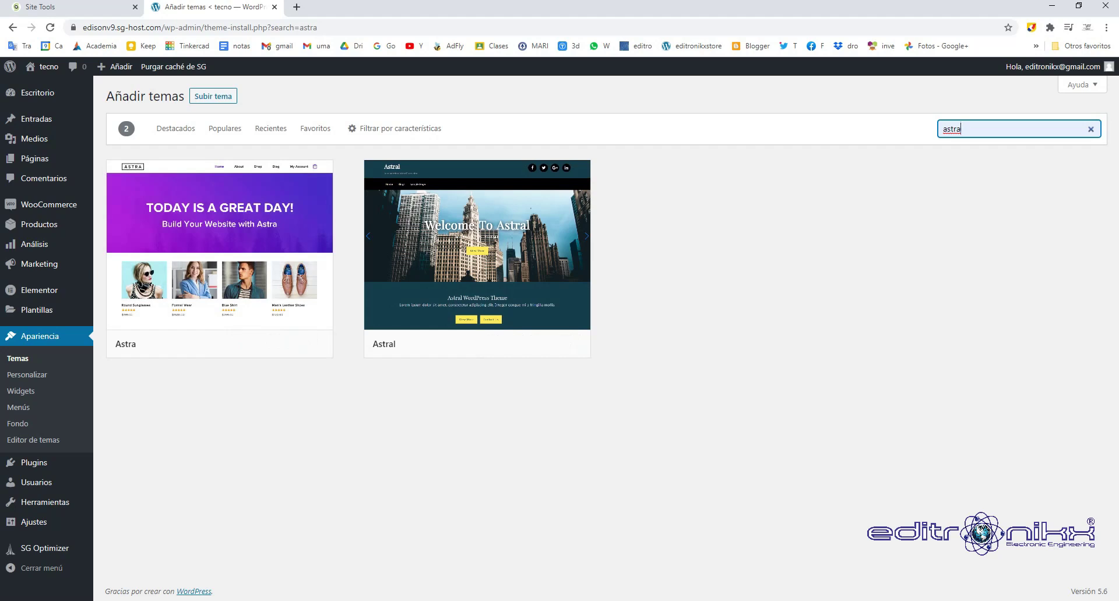
left_click(234, 344)
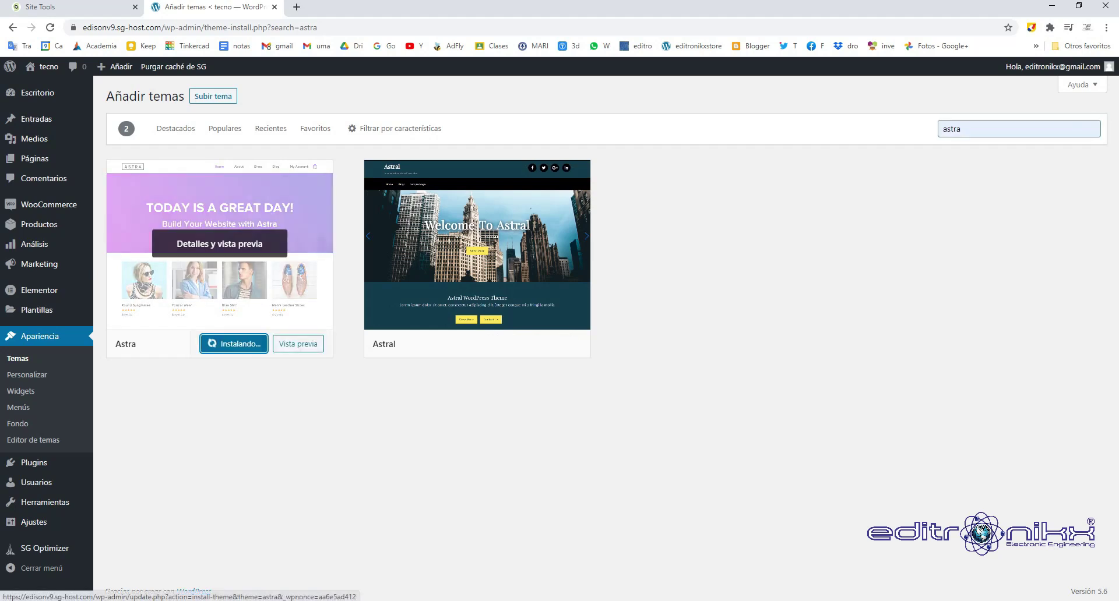
left_click(248, 344)
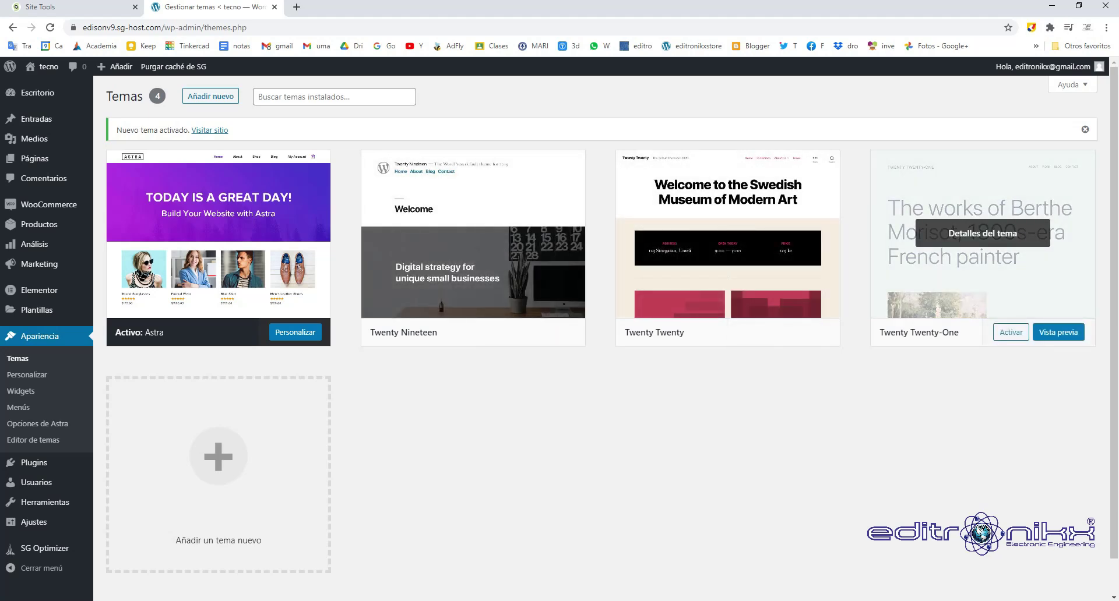
Delete the Twenty Twenty-One and Twenty Twenty themes, confirming each deletion, leaving only Astra.
left_click(982, 233)
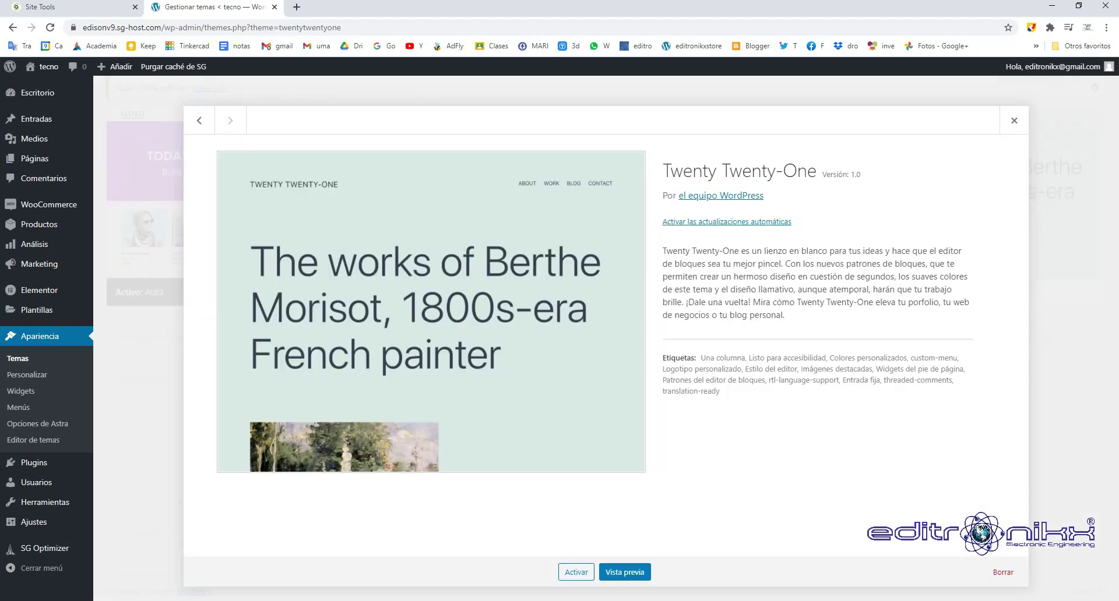
left_click(1003, 573)
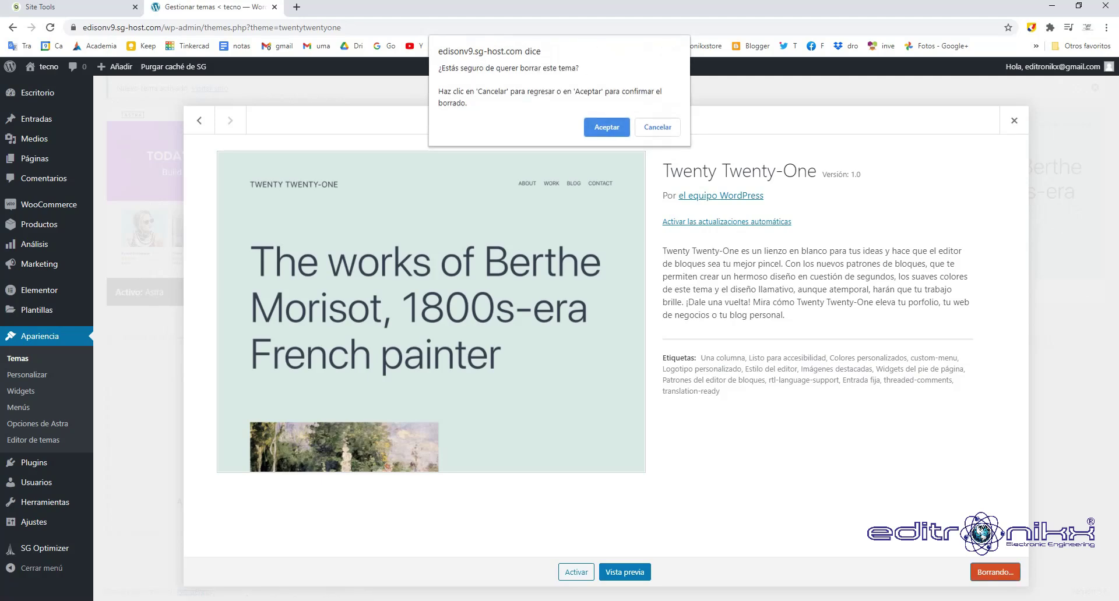
key("Return")
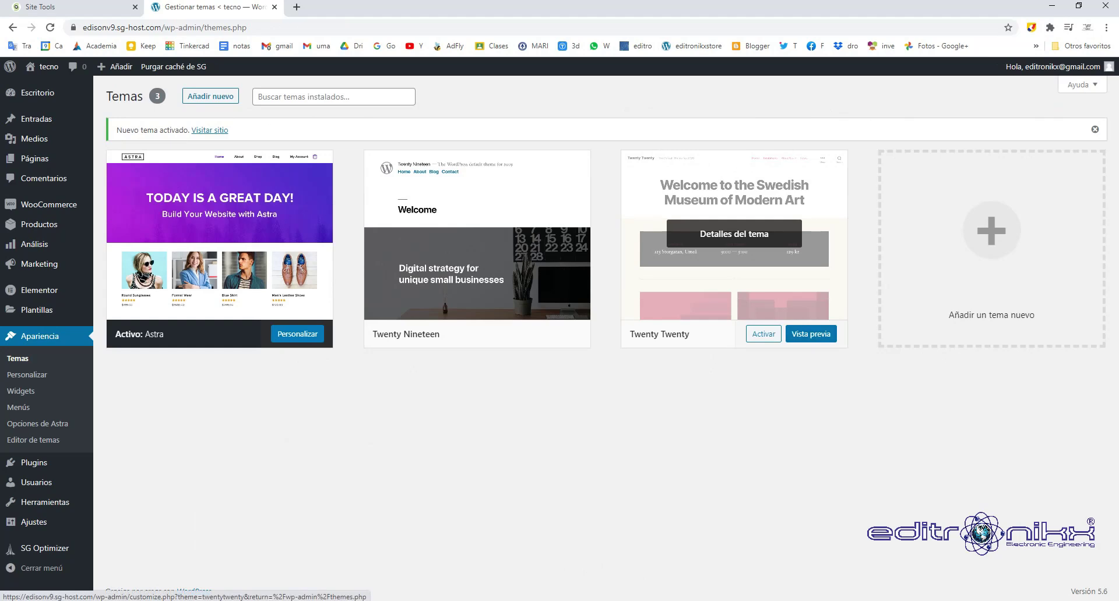
left_click(733, 234)
left_click(1003, 572)
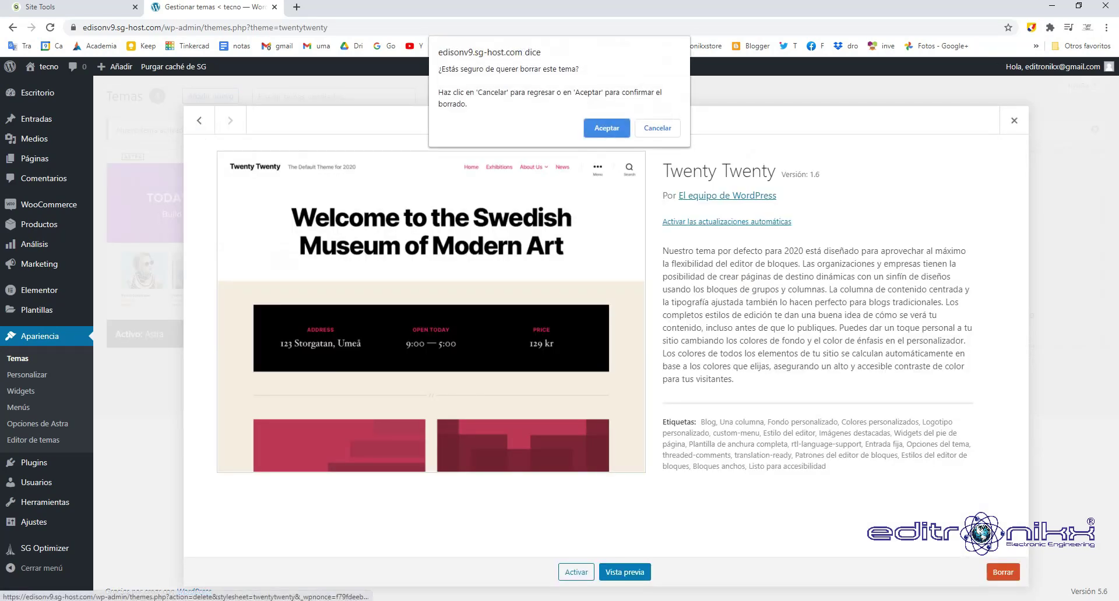
key("Return")
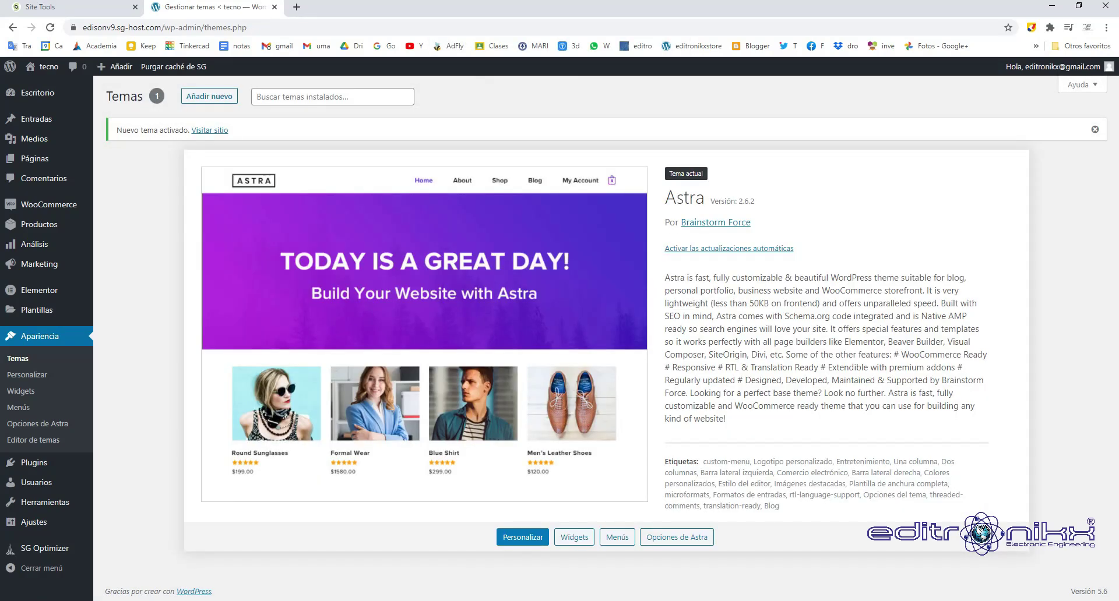
Search plugins for 'astra templates', then install and activate Starter Templates 2.3.9.
mouse_move(35, 463)
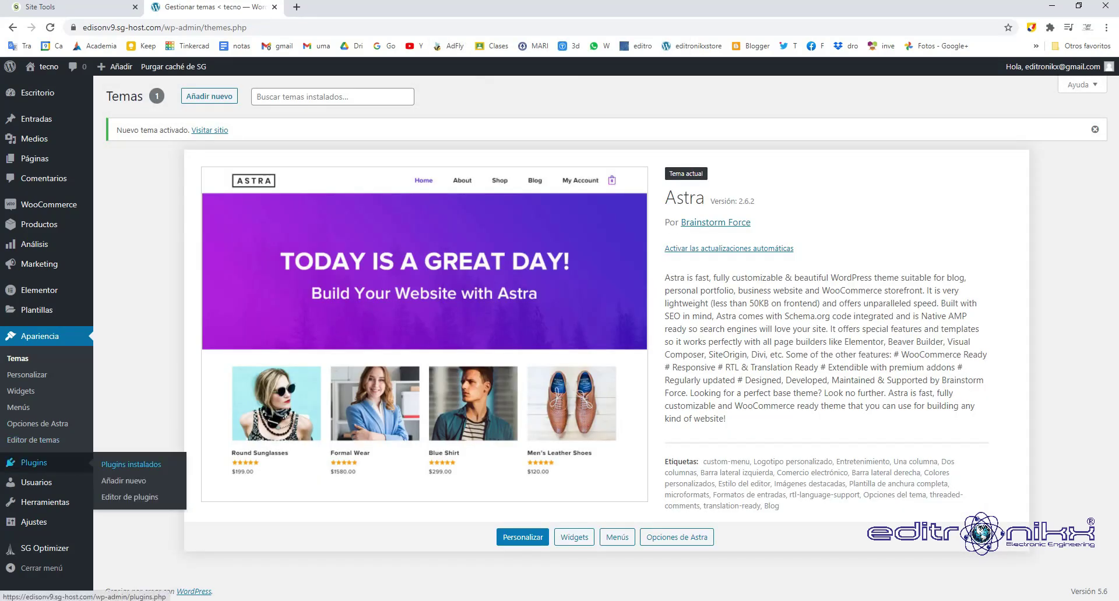
left_click(123, 481)
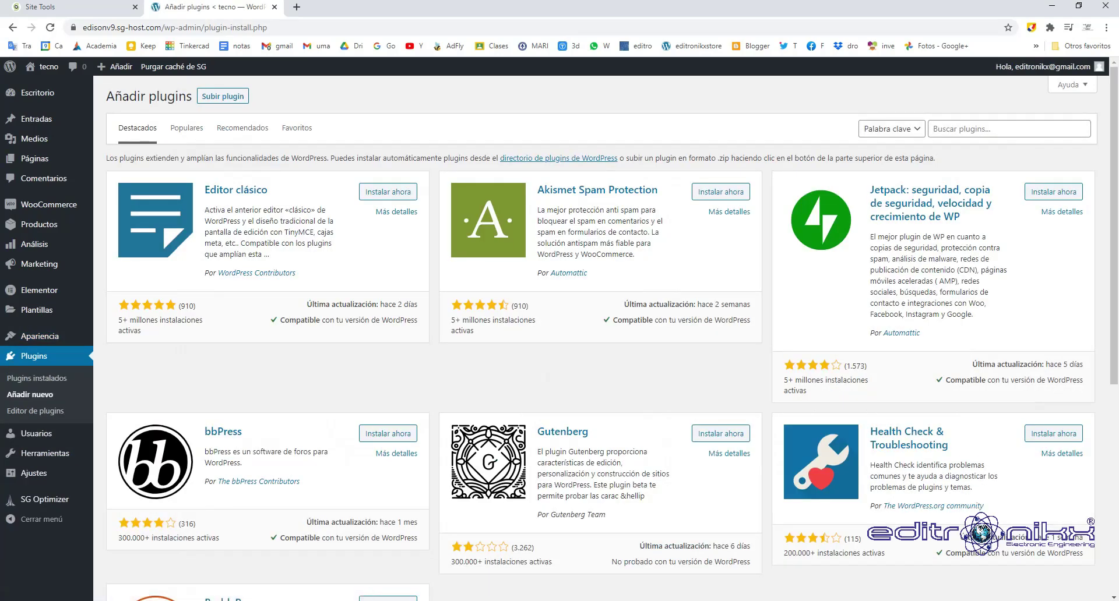
key("Down")
key("Down")
key("Down")
key("Down")
key("Down")
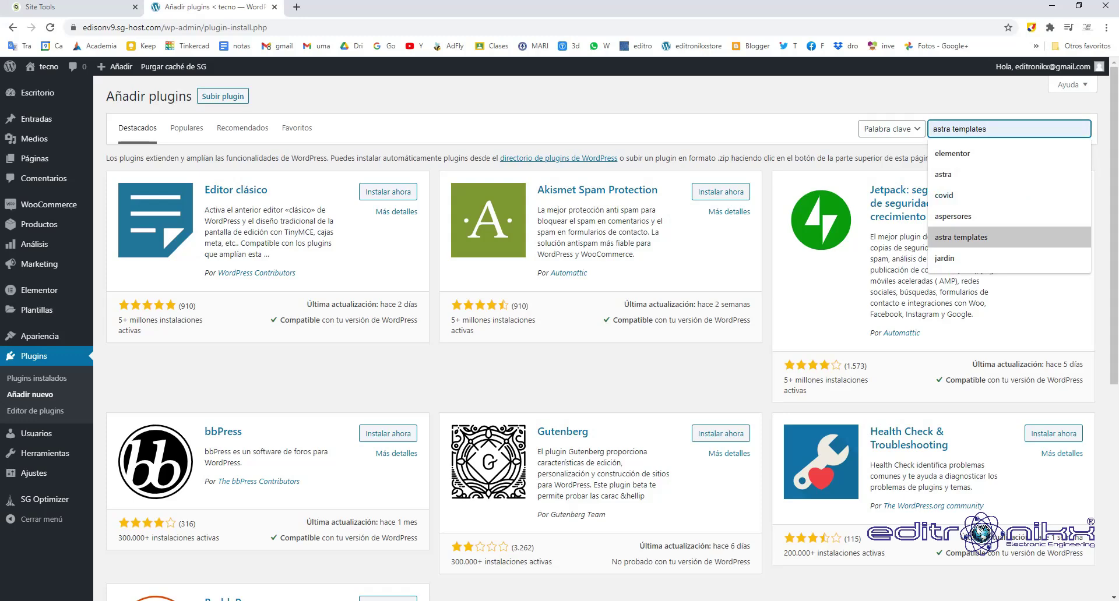
key("Return")
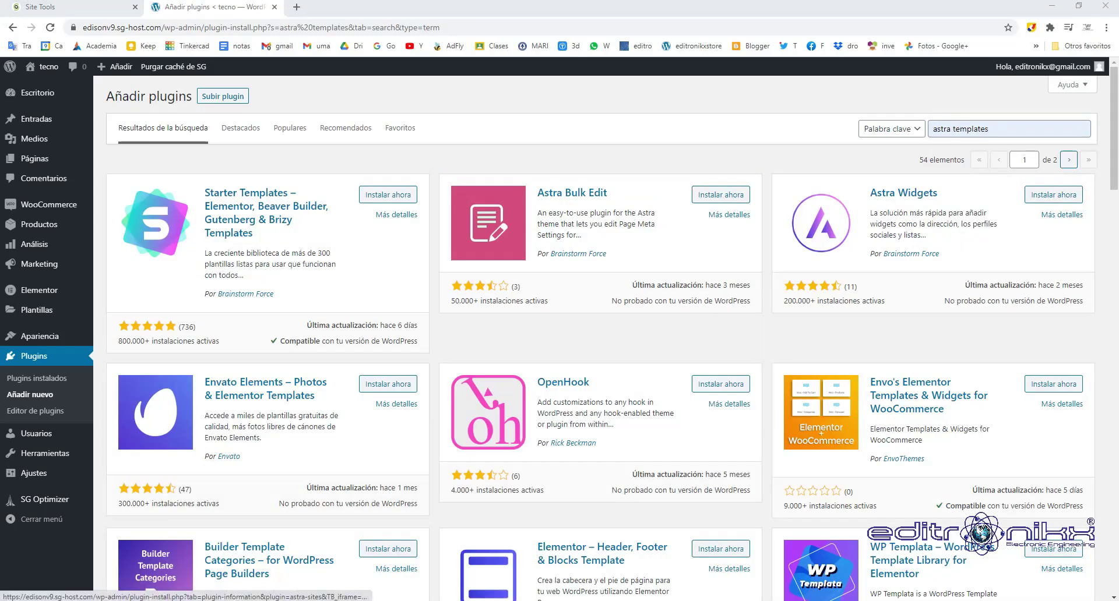
left_click(388, 195)
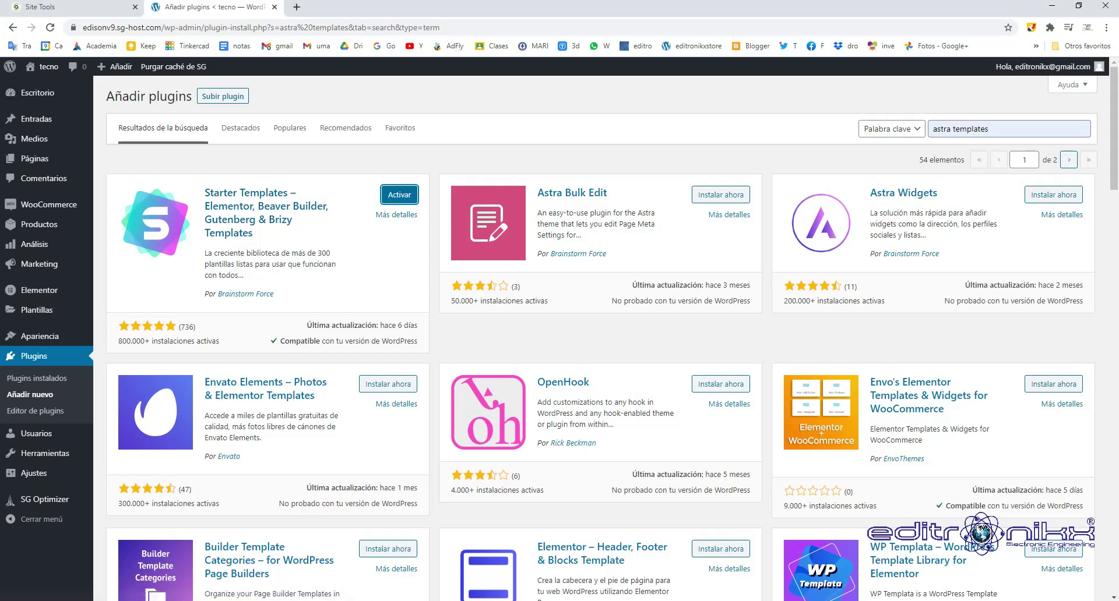
left_click(389, 195)
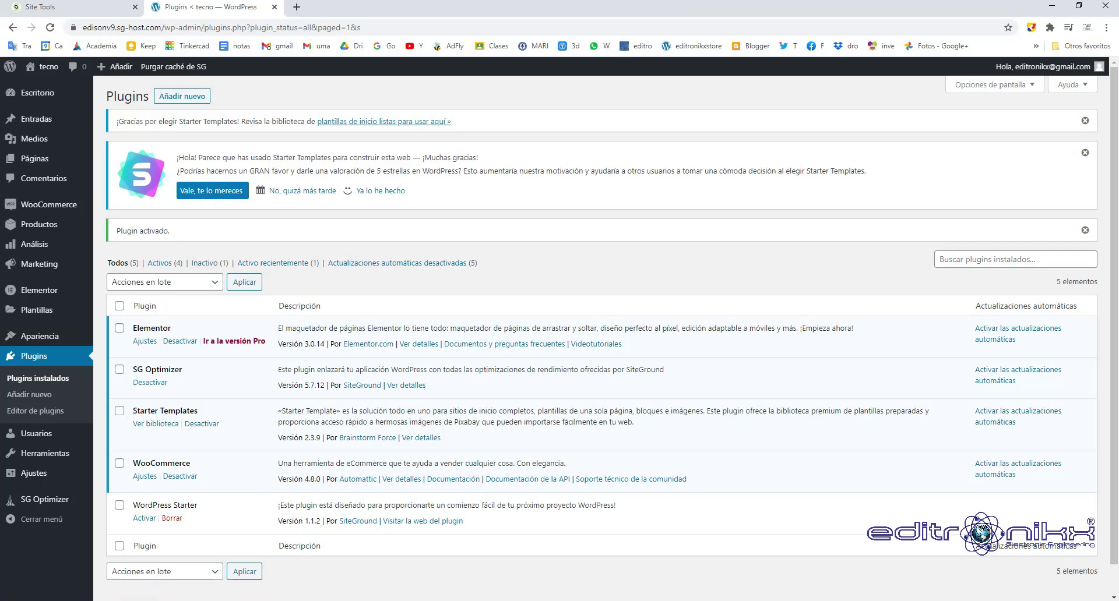
Go to Apariencia > Starter Templates to reach the page-builder choice screen.
left_click(40, 336)
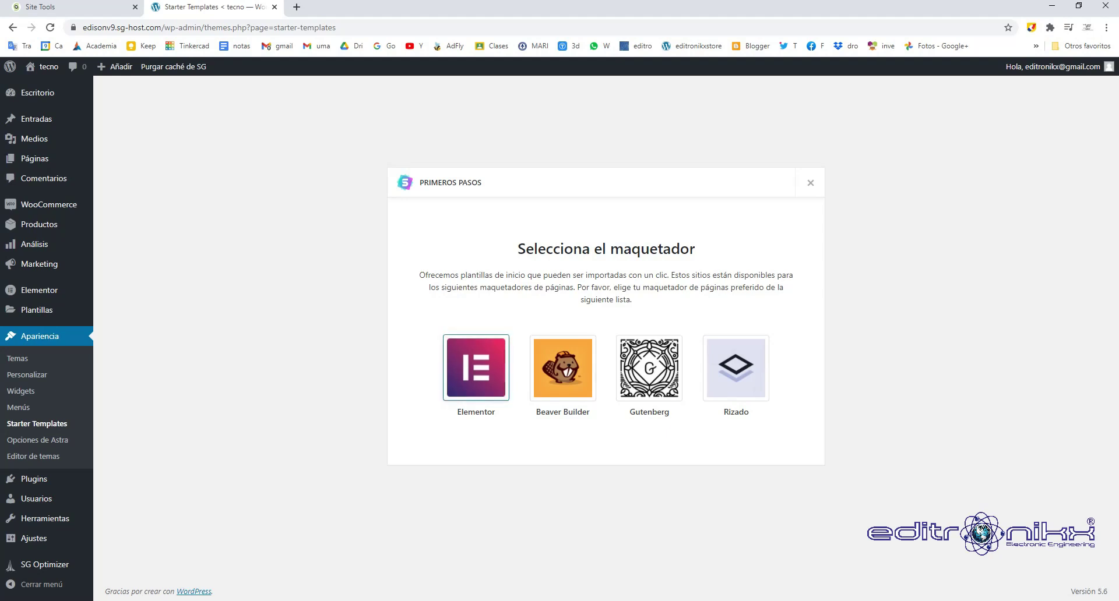
left_click(476, 367)
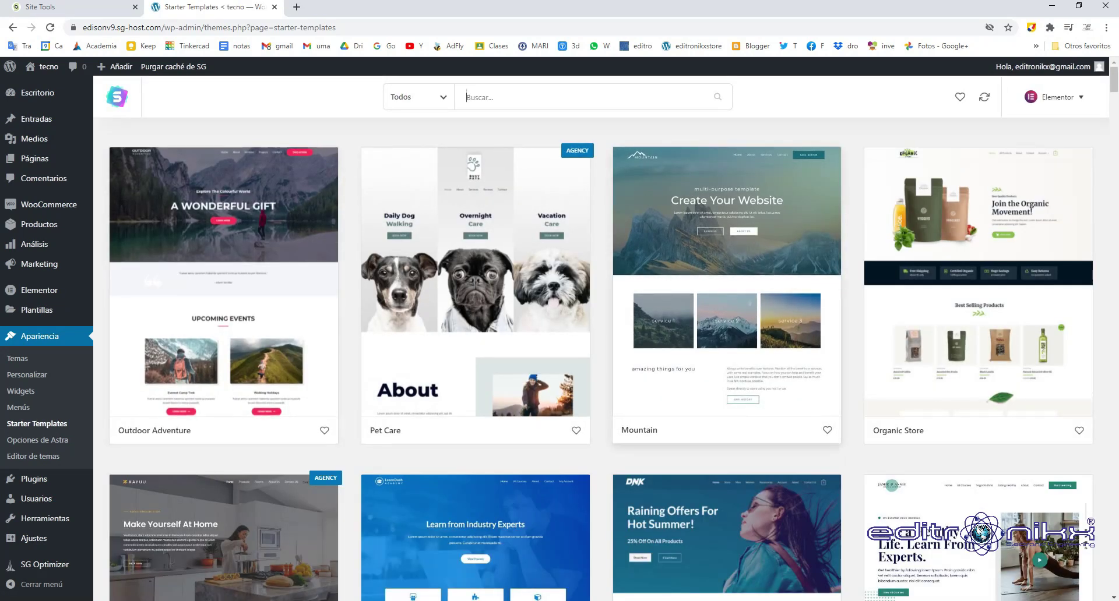
scroll(600, 349, "down", 5)
scroll(600, 350, "down", 10)
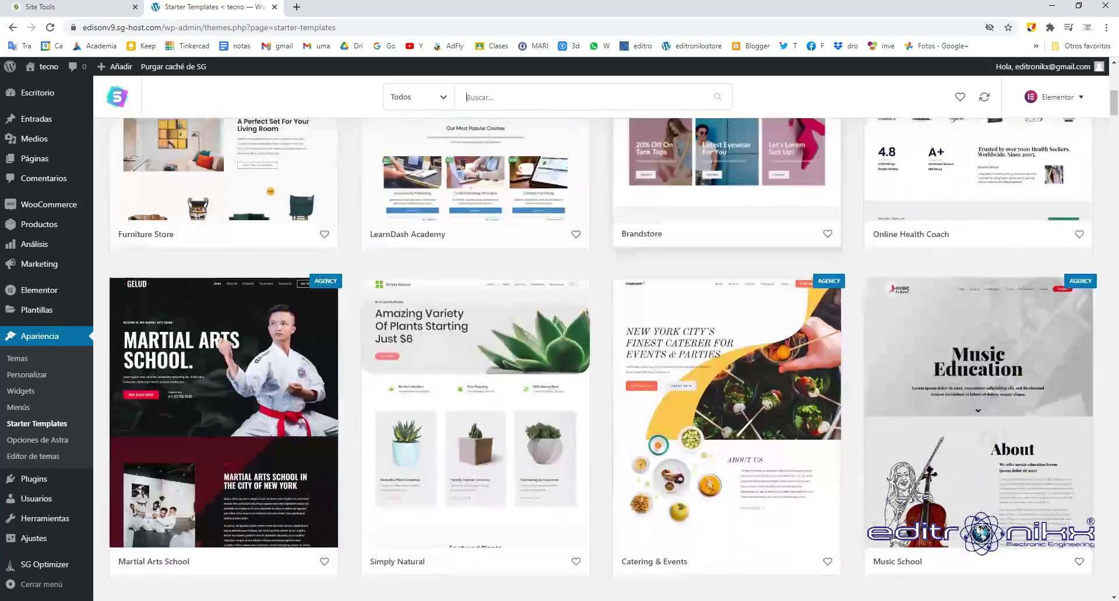
scroll(600, 350, "down", 6)
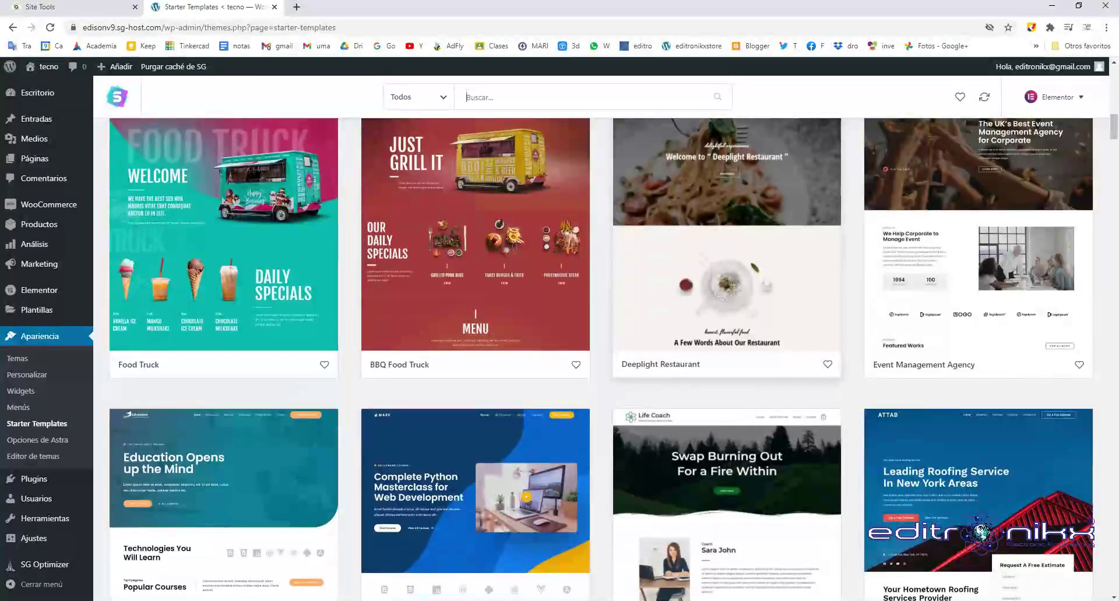
scroll(600, 350, "down", 4)
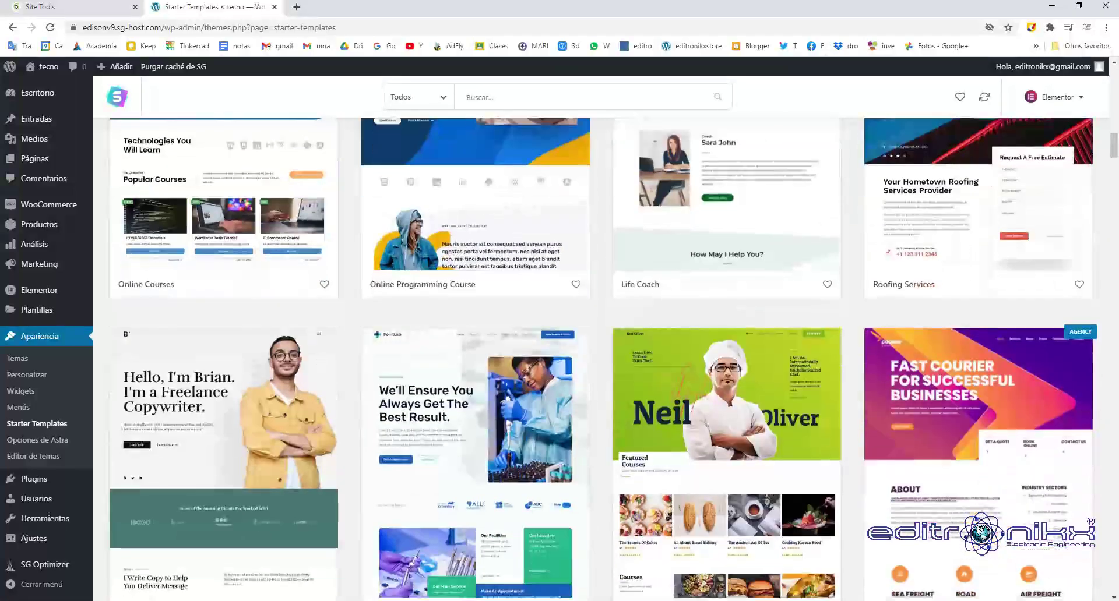
scroll(600, 350, "down", 4)
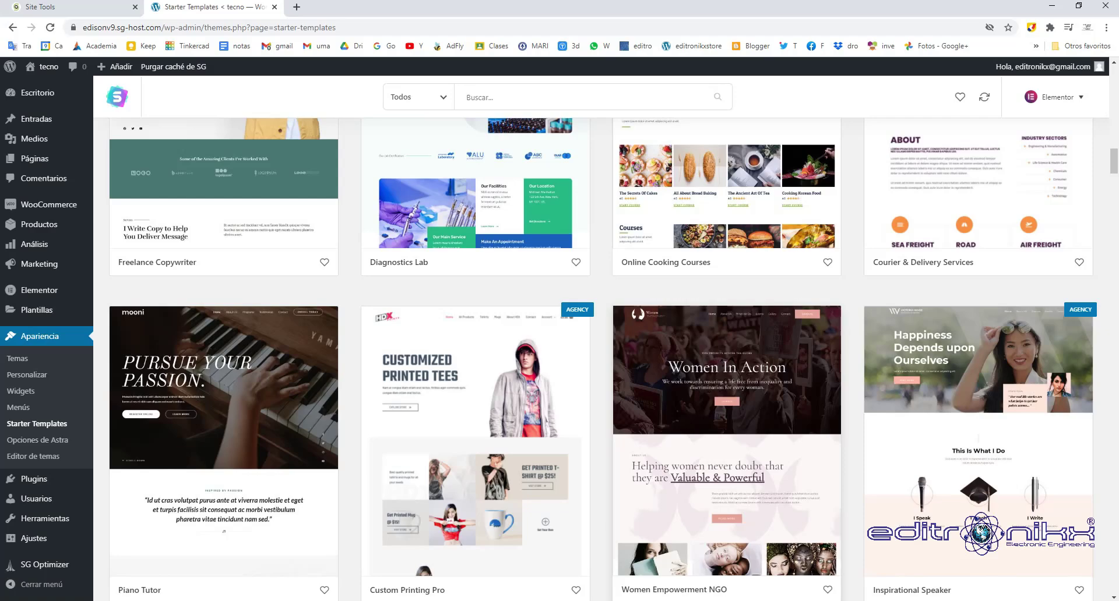
scroll(600, 350, "up", 10)
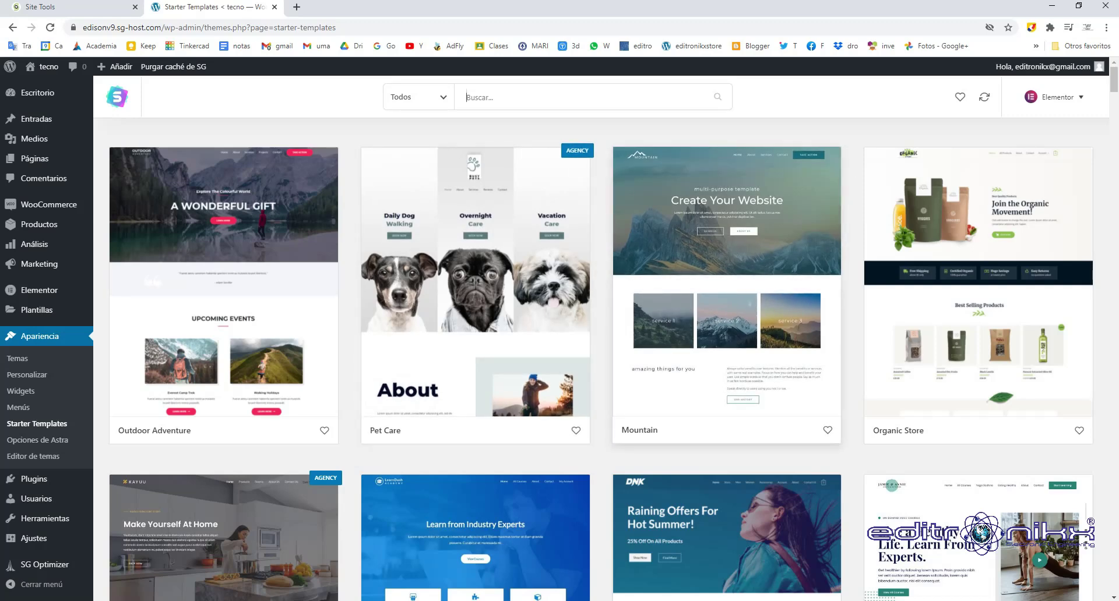
scroll(727, 291, "down", 5)
scroll(727, 291, "up", 6)
Filter the starter templates to eCommerce and open the Brandstore template's details.
left_click(416, 97)
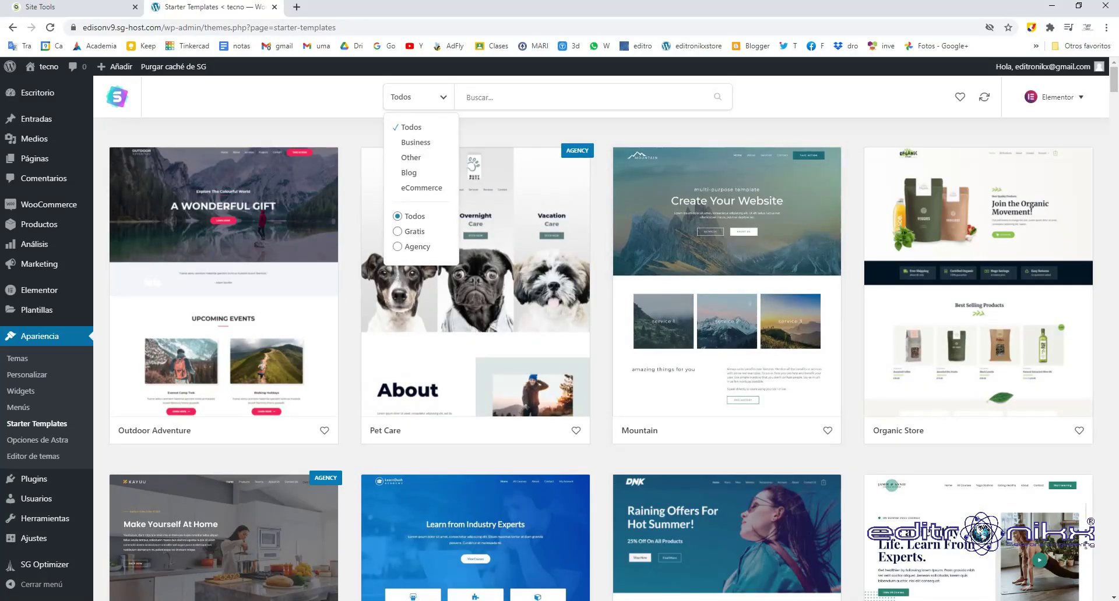
left_click(421, 187)
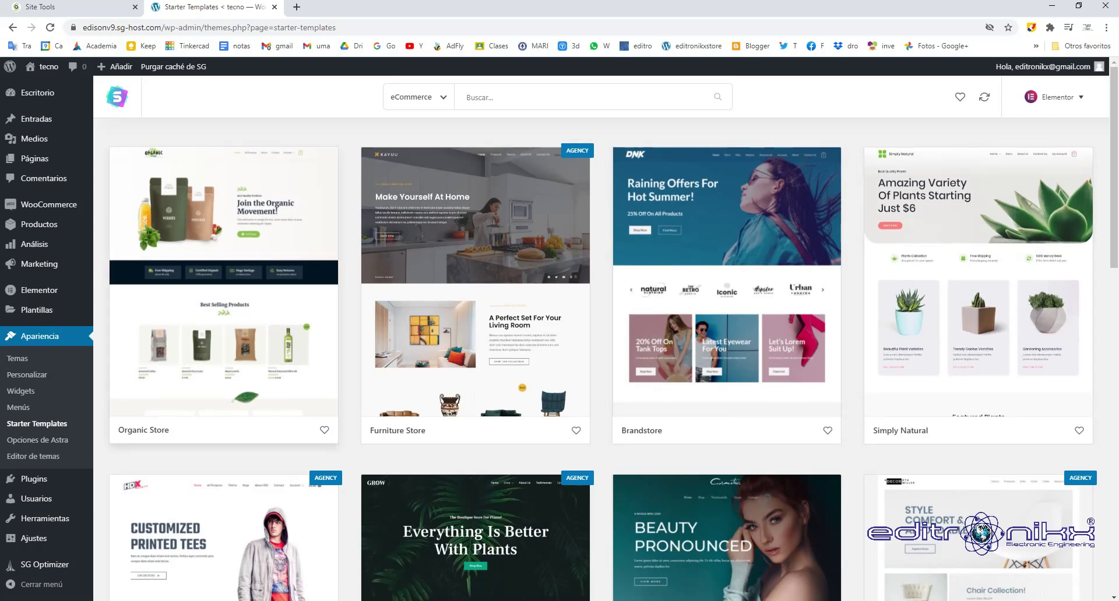
scroll(726, 280, "down", 4)
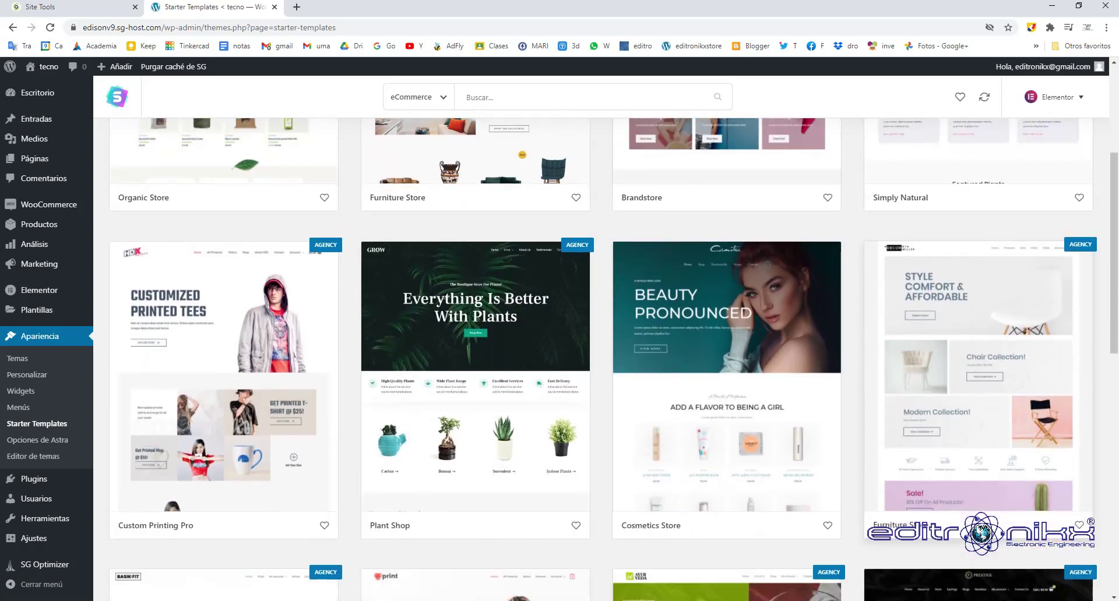
scroll(726, 280, "up", 4)
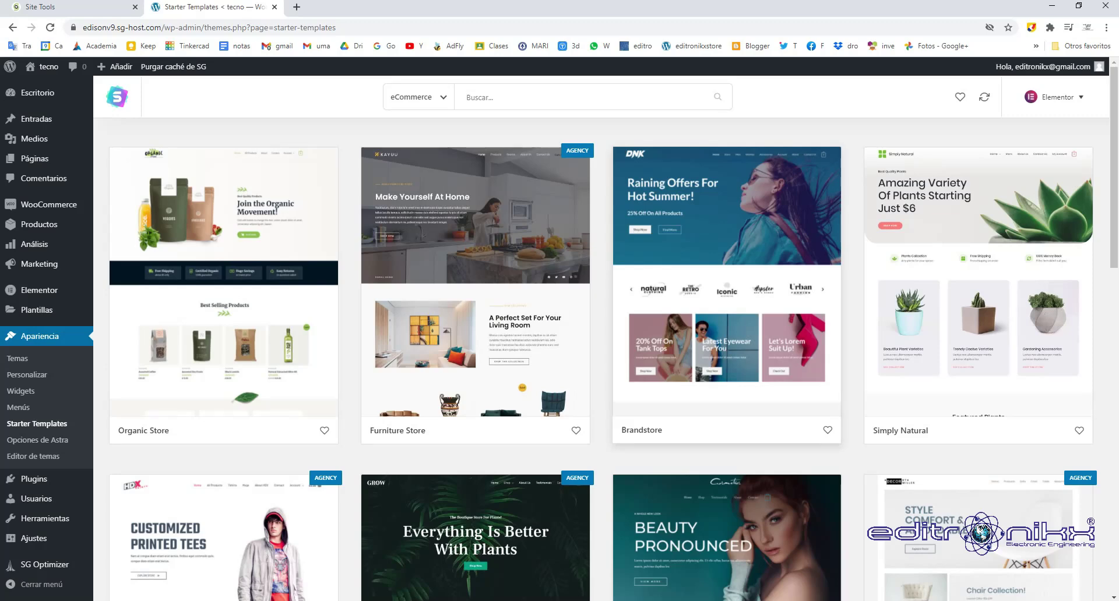
scroll(726, 321, "down", 5)
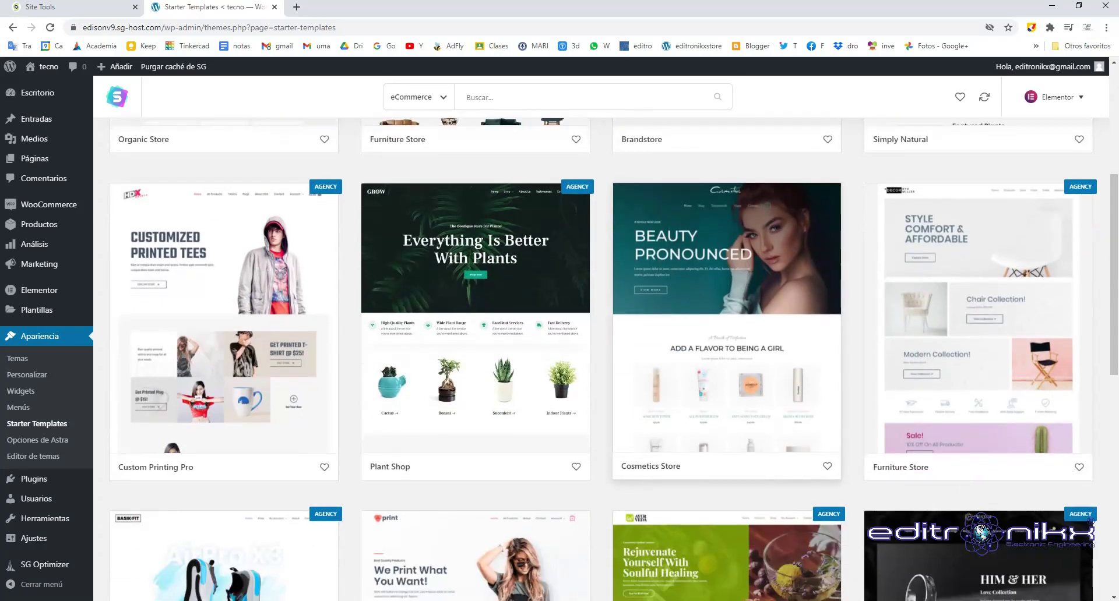
scroll(614, 359, "down", 4)
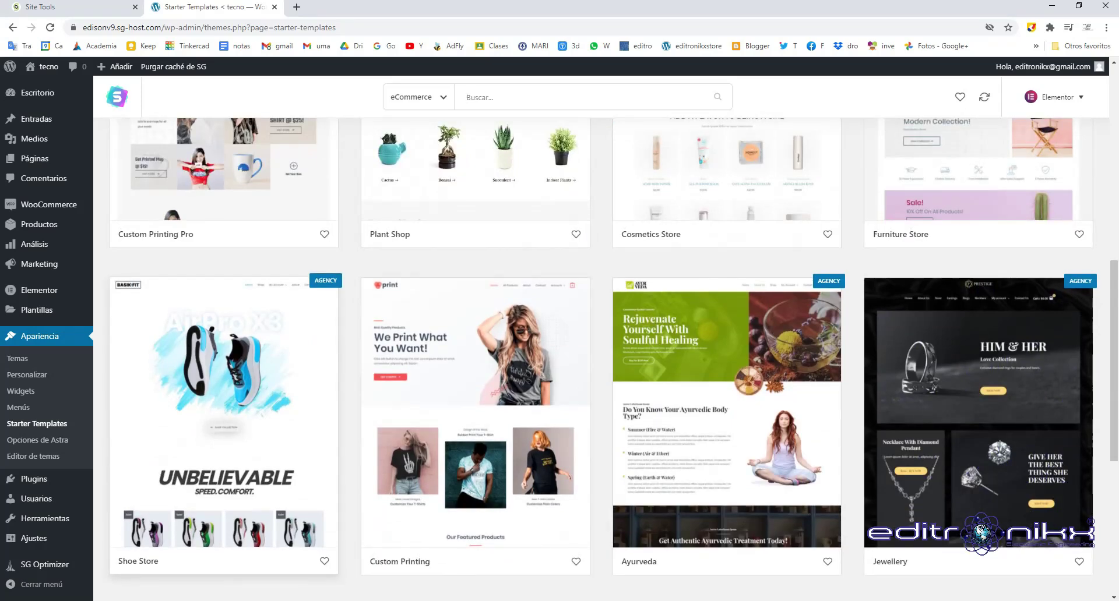
scroll(612, 359, "down", 3)
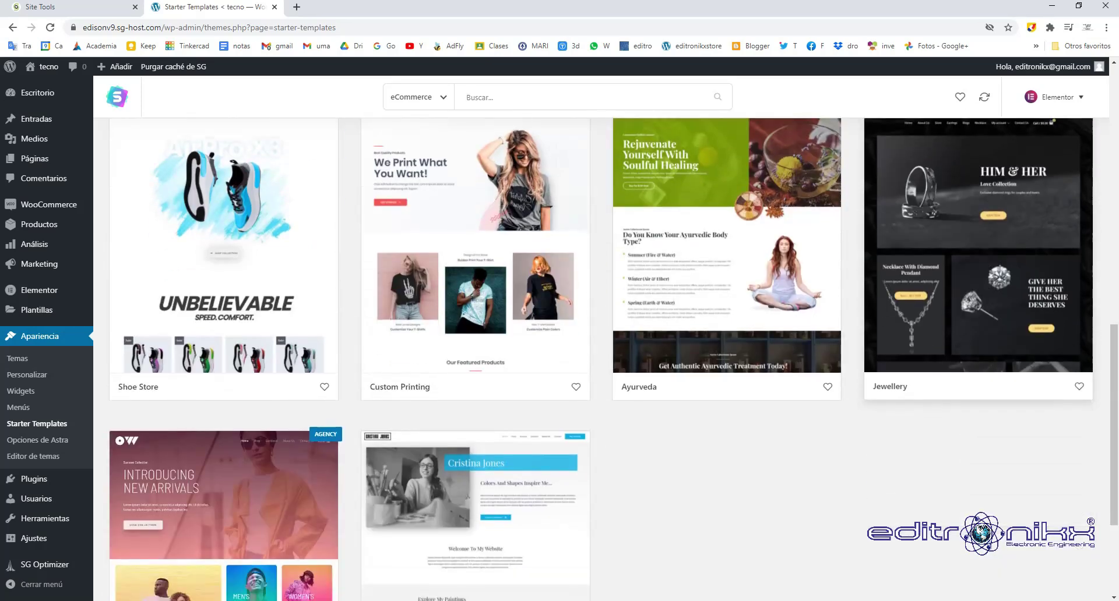
scroll(977, 251, "down", 3)
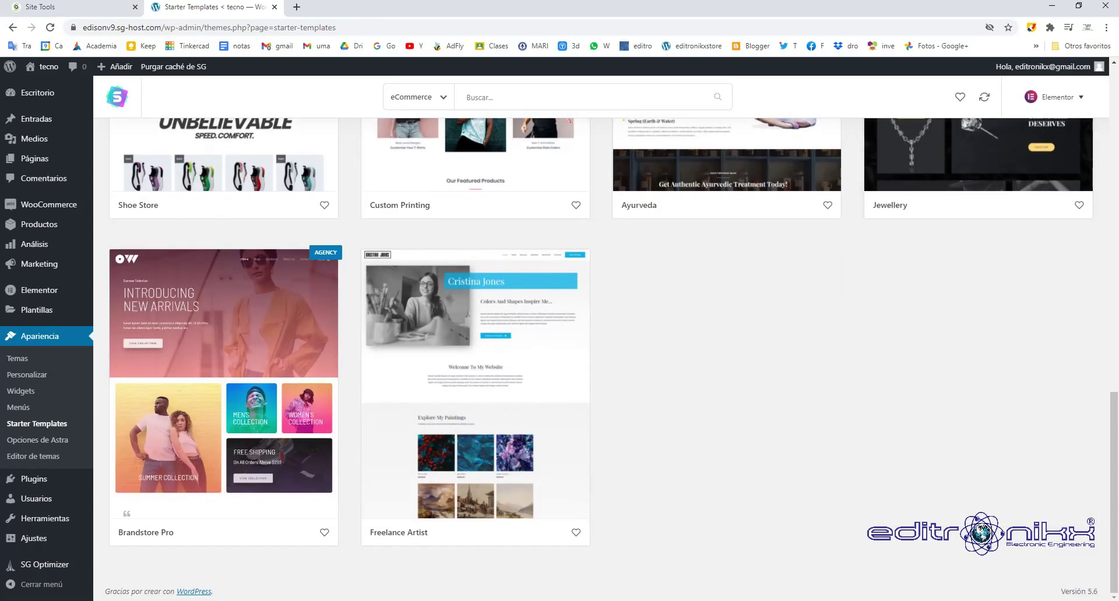
scroll(726, 350, "up", 10)
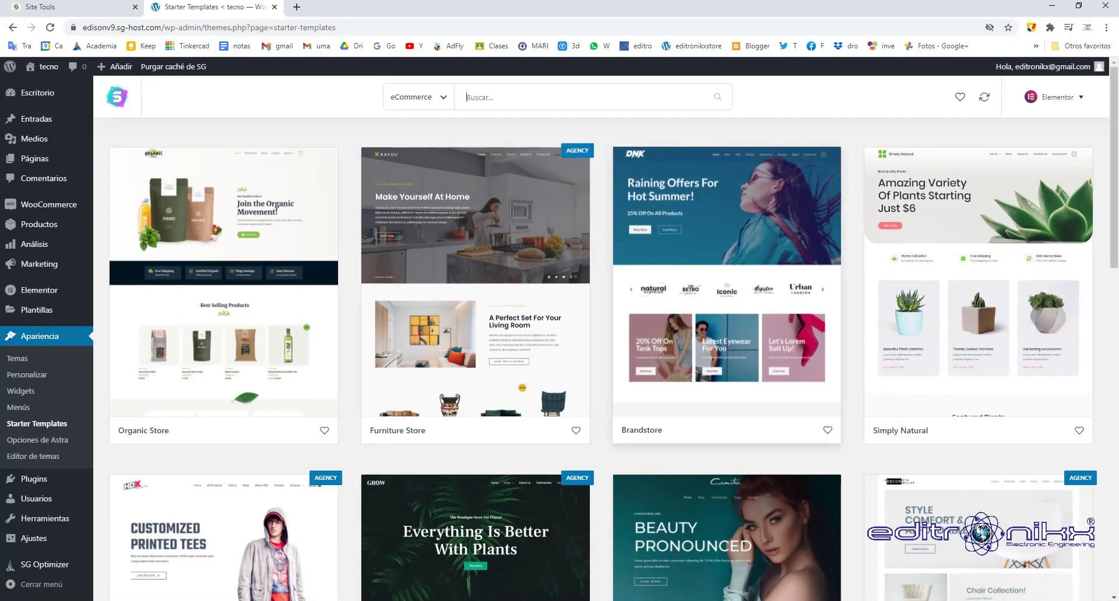
left_click(726, 349)
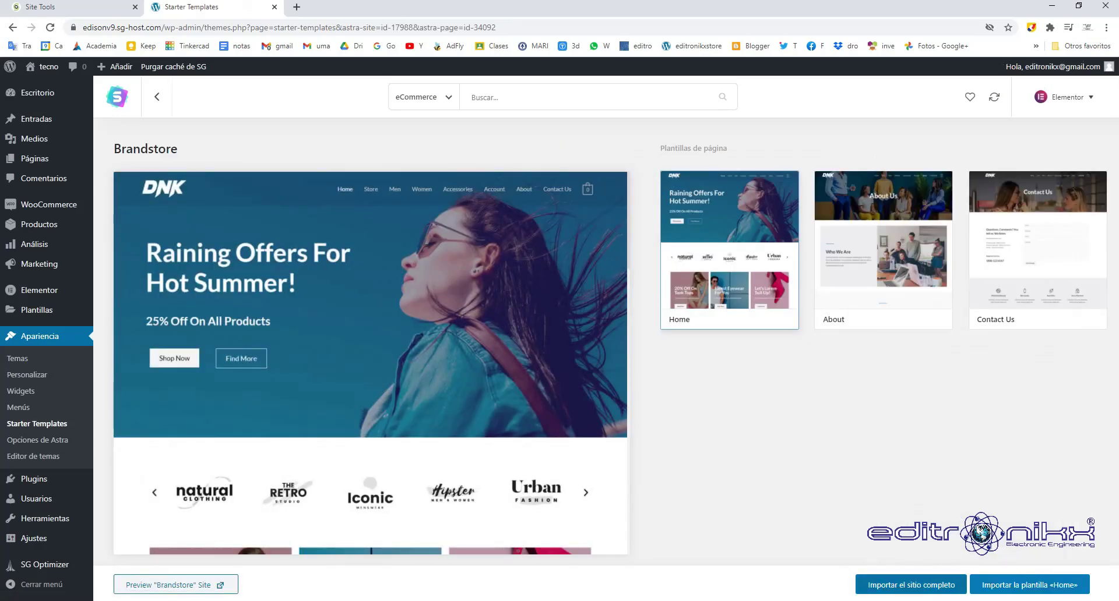
Import the complete Brandstore site, confirm the import, and view the finished site.
left_click(911, 585)
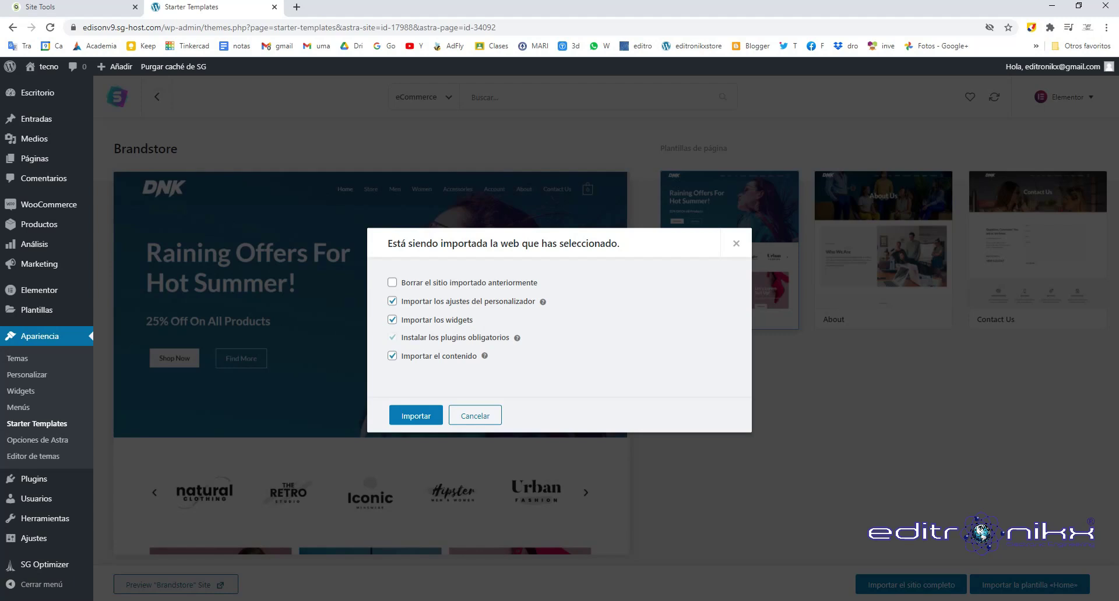
left_click(415, 415)
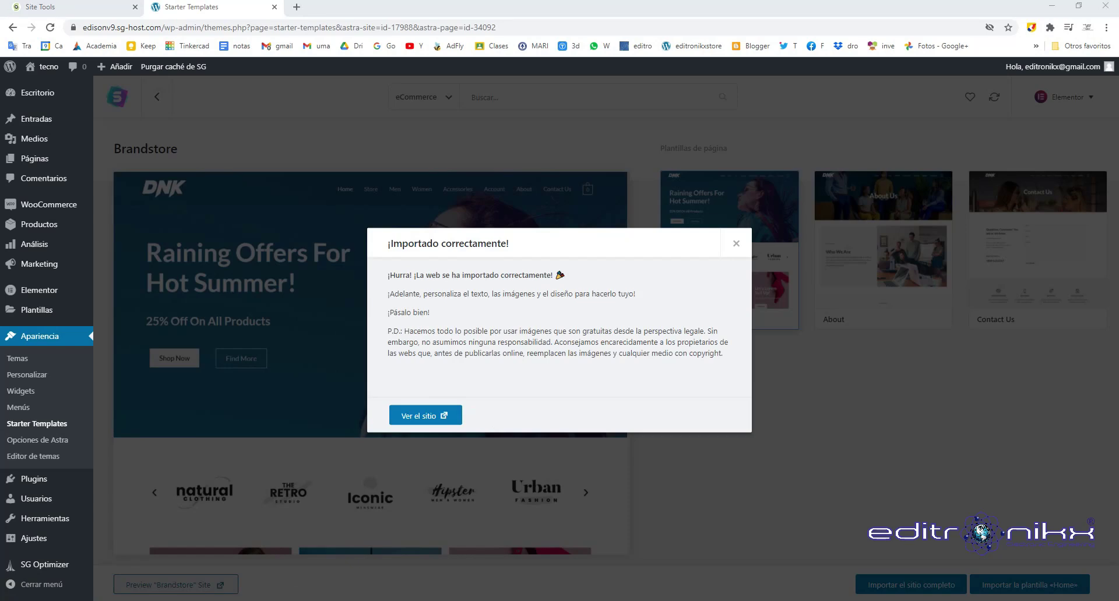
left_click(425, 416)
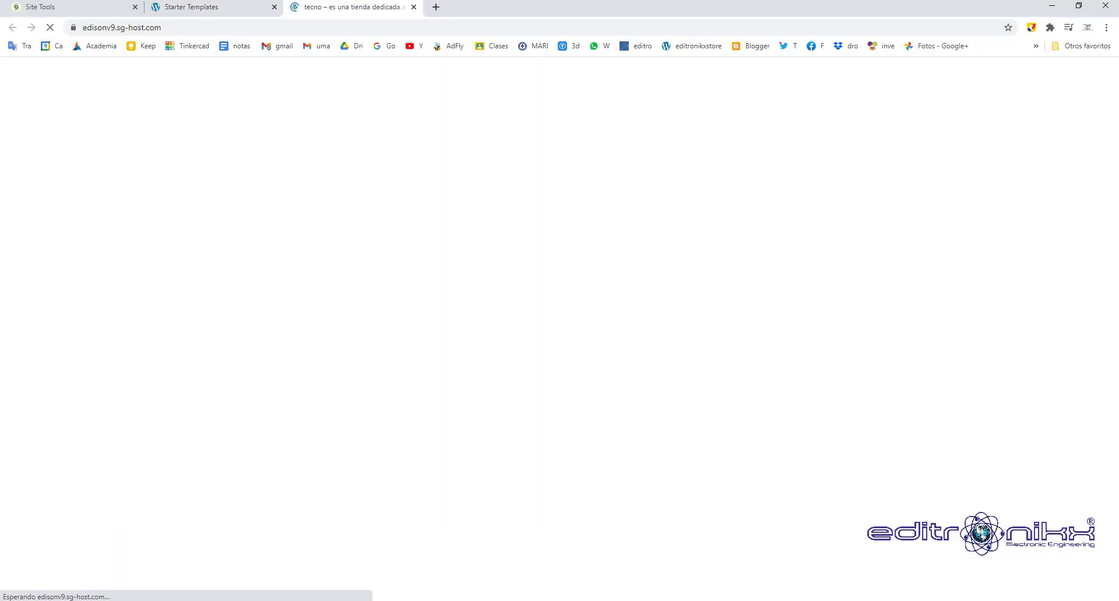
Scroll through the imported Brandstore home page, then return to the Escritorio dashboard.
scroll(559, 327, "down", 14)
scroll(559, 327, "down", 18)
scroll(559, 327, "up", 8)
scroll(559, 326, "up", 12)
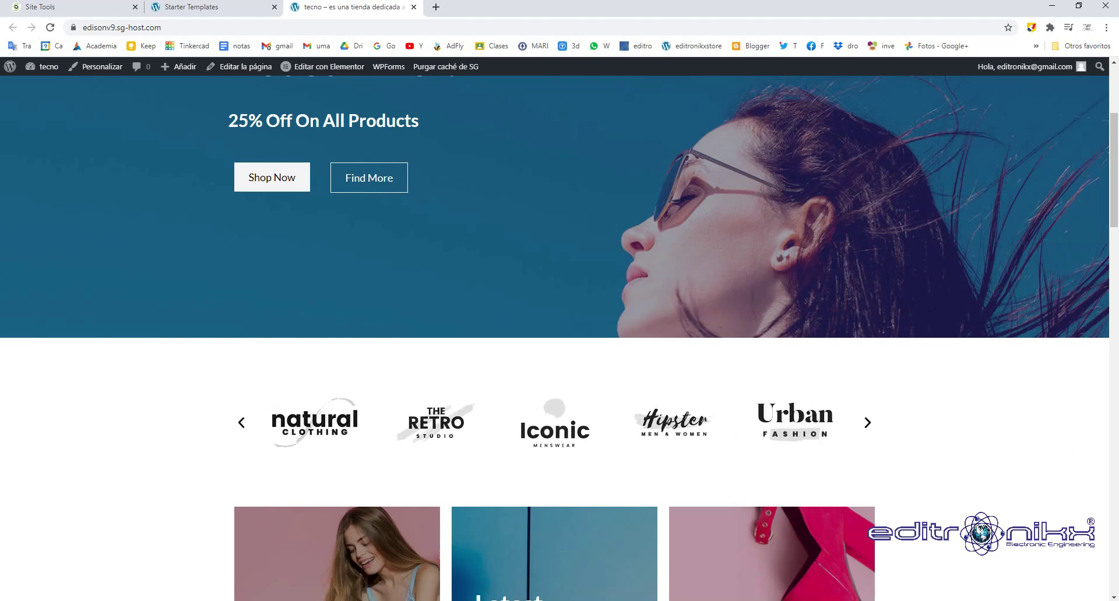
scroll(560, 338, "down", 8)
scroll(559, 338, "up", 7)
scroll(559, 338, "up", 5)
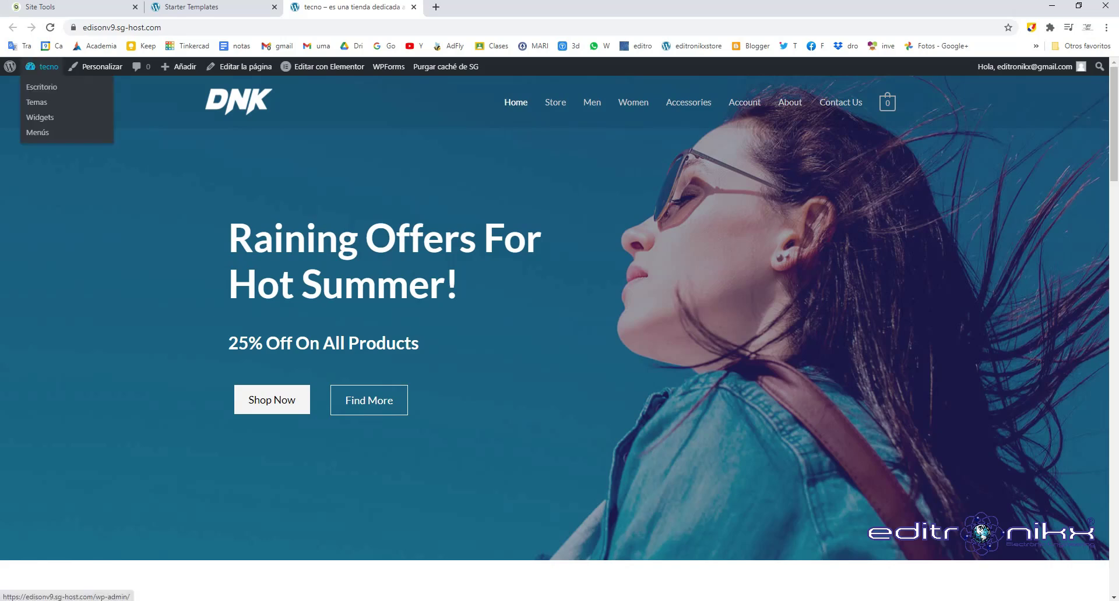
left_click(42, 87)
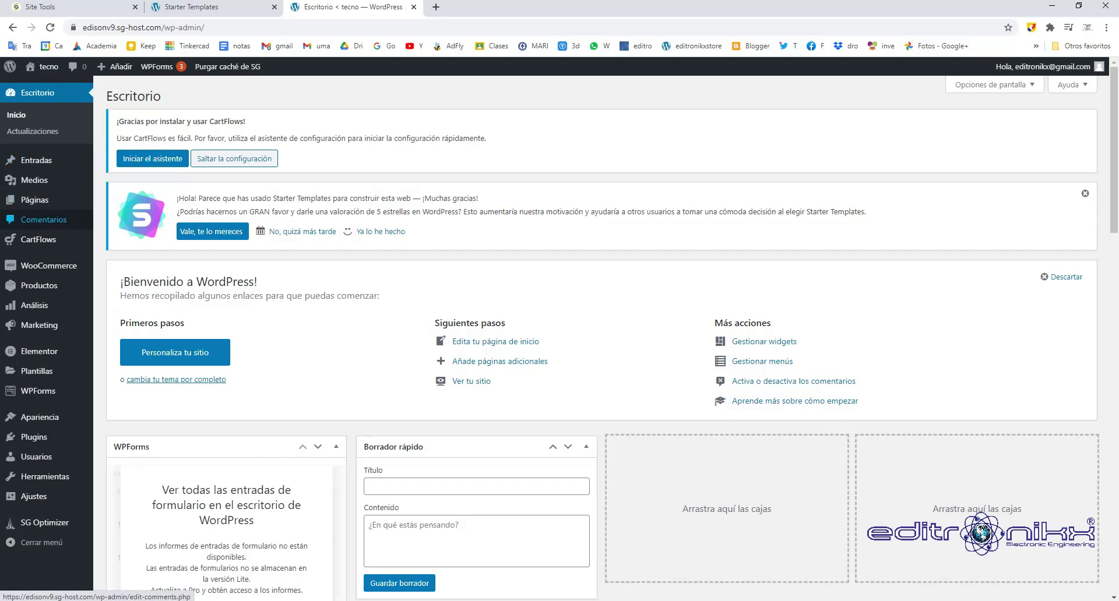
From Todas las páginas, cancel a quick edit of About, then open About in the editor.
mouse_move(35, 200)
left_click(130, 201)
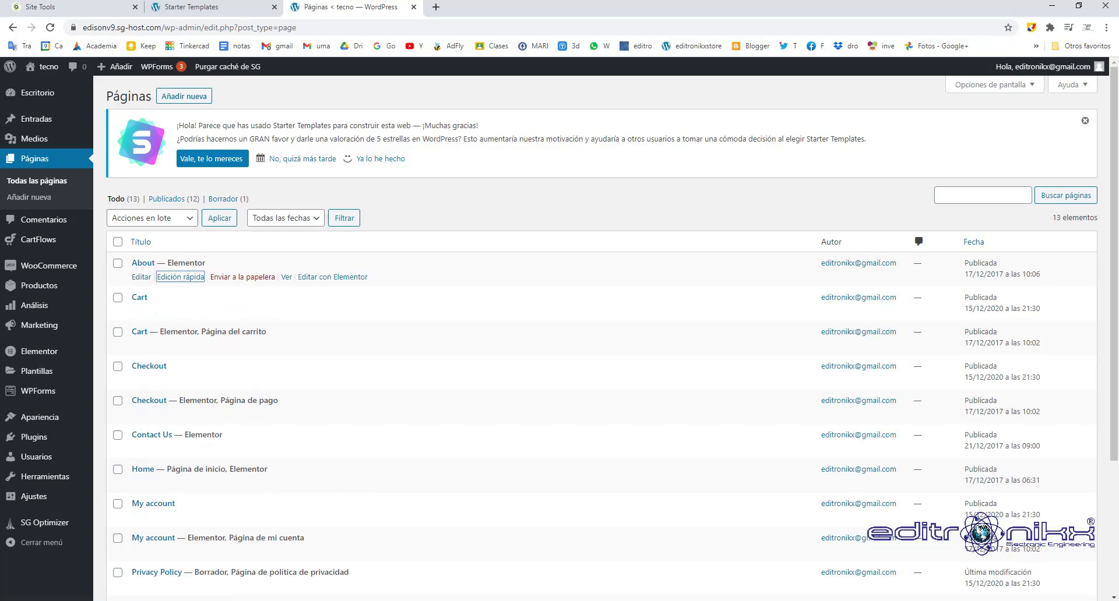
left_click(180, 277)
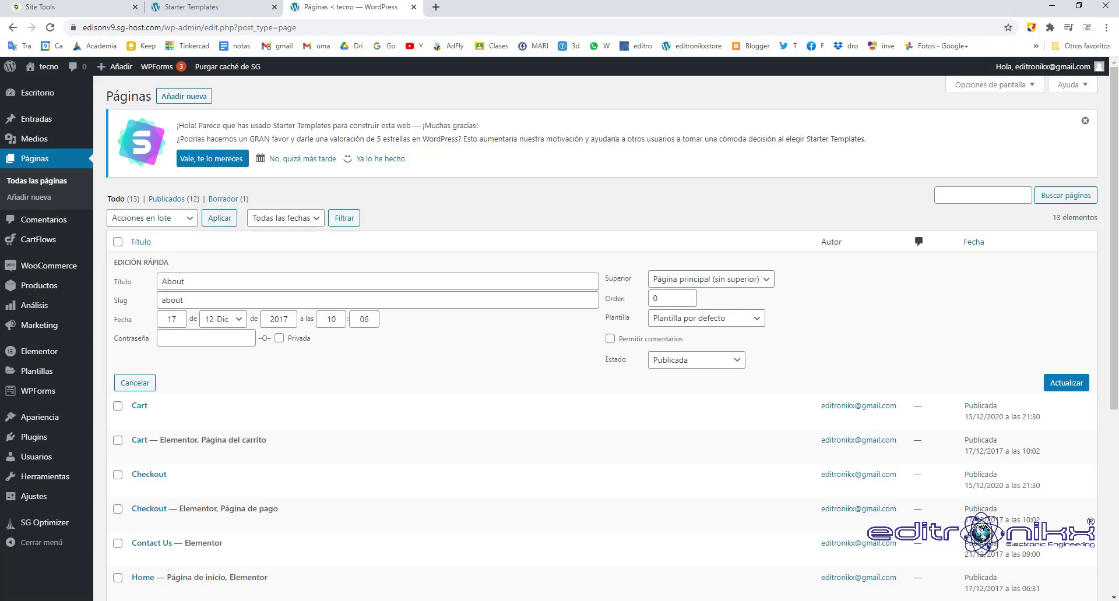
key("Escape")
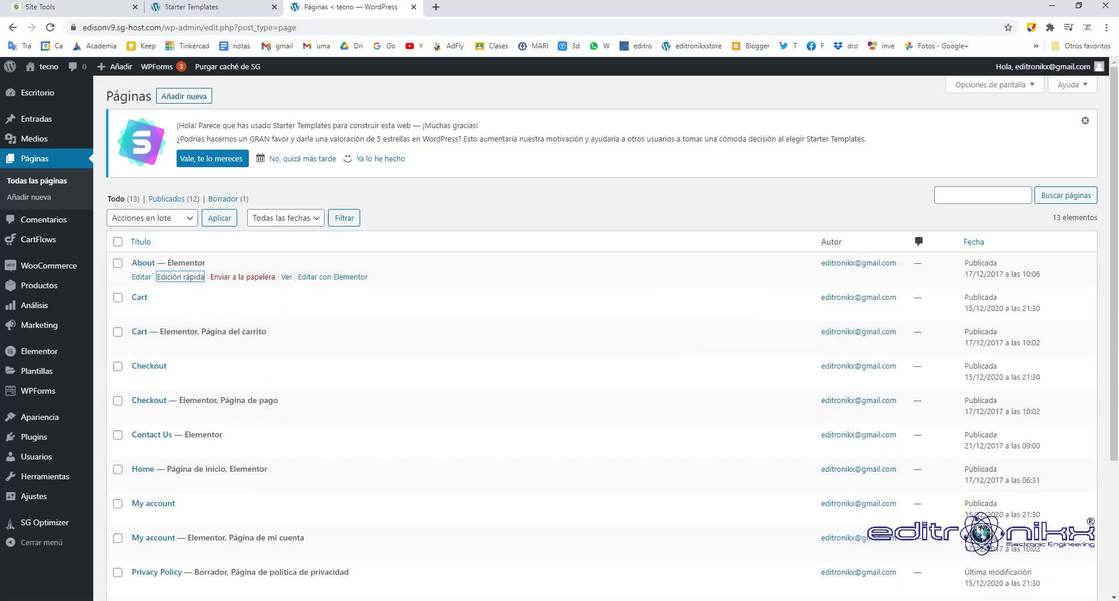
key("shift+Tab")
key("Return")
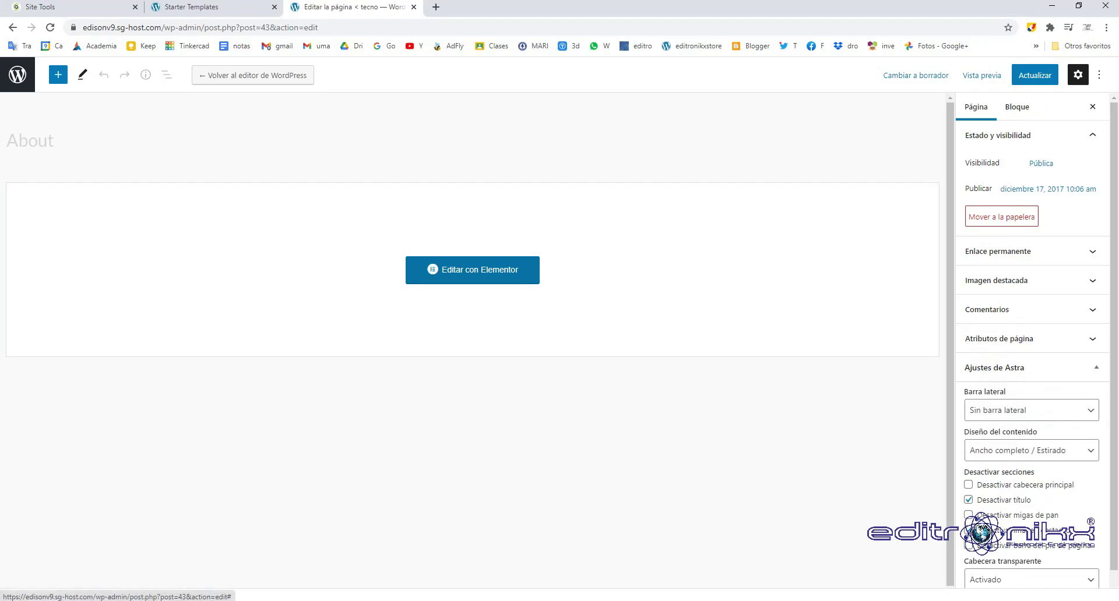
Retitle the About page to 'acerca', update it, and view the live page.
left_click(473, 270)
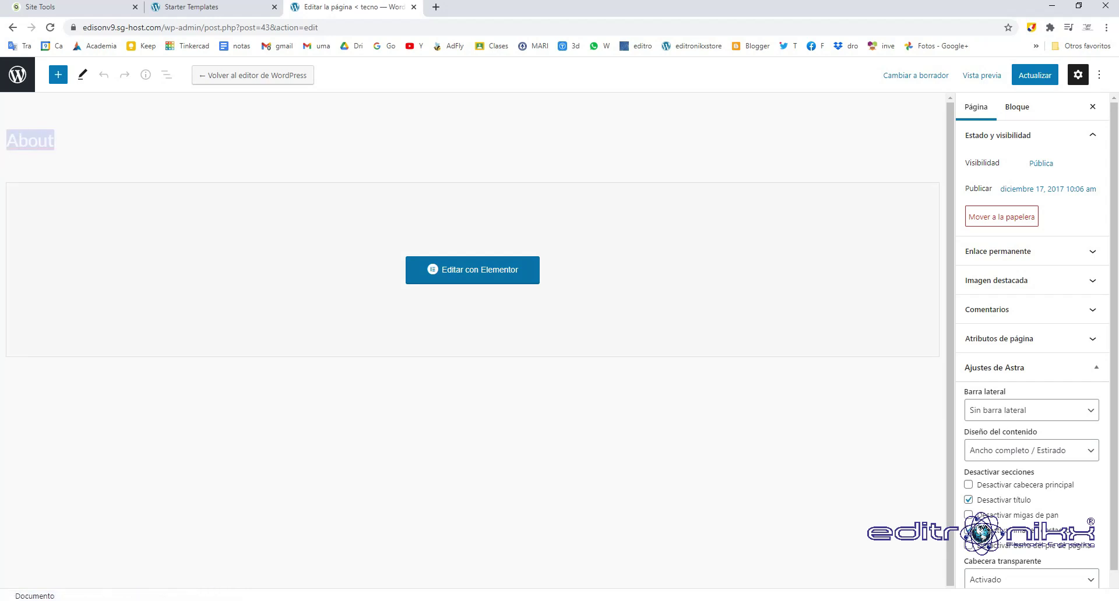
type("acerca")
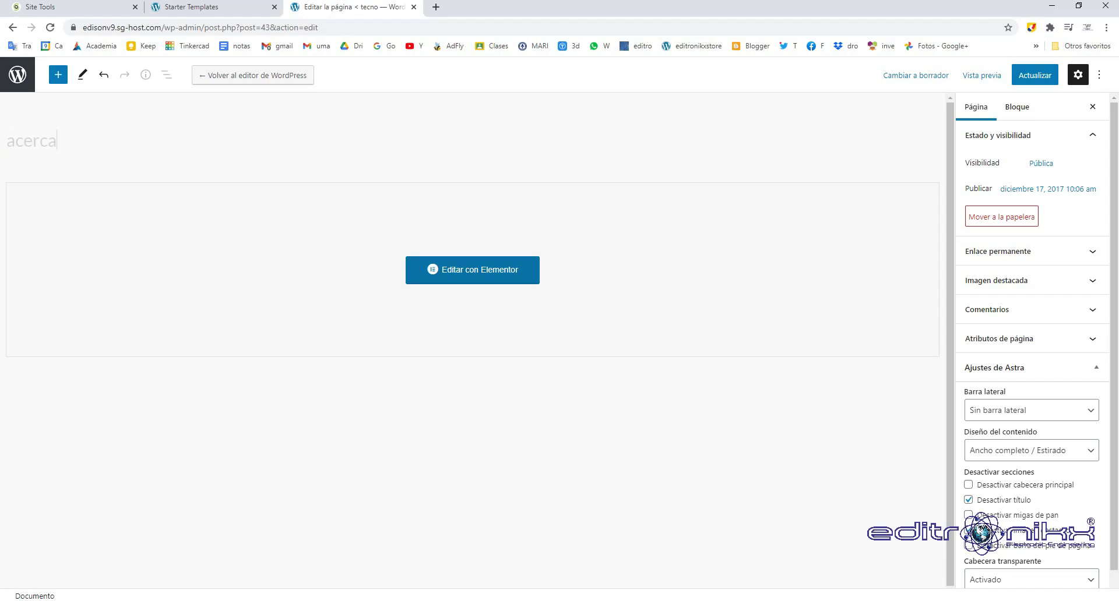
left_click(473, 270)
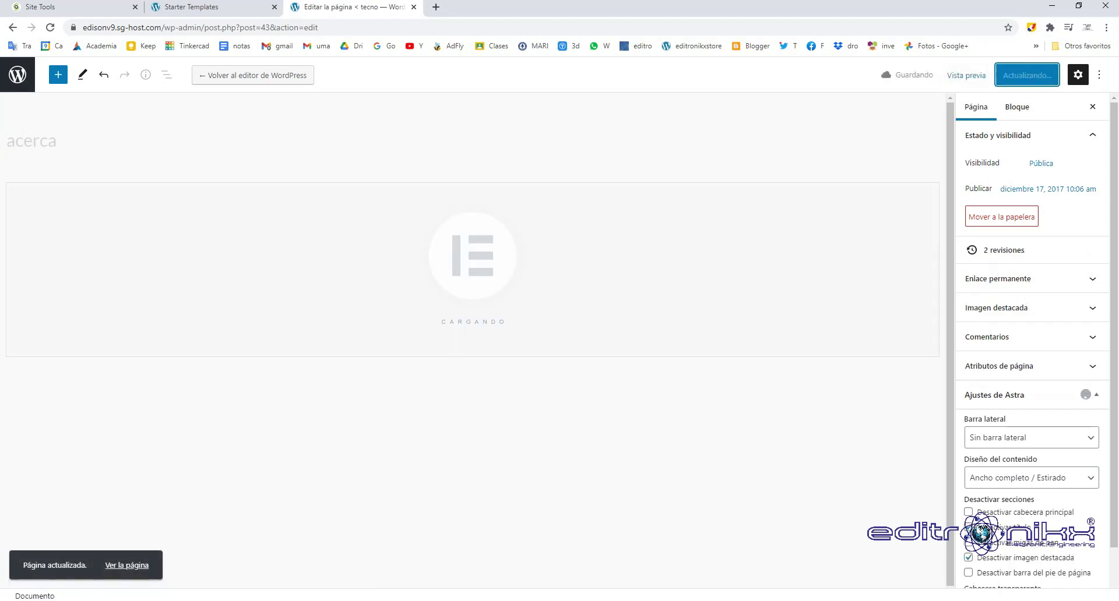
left_click(127, 565)
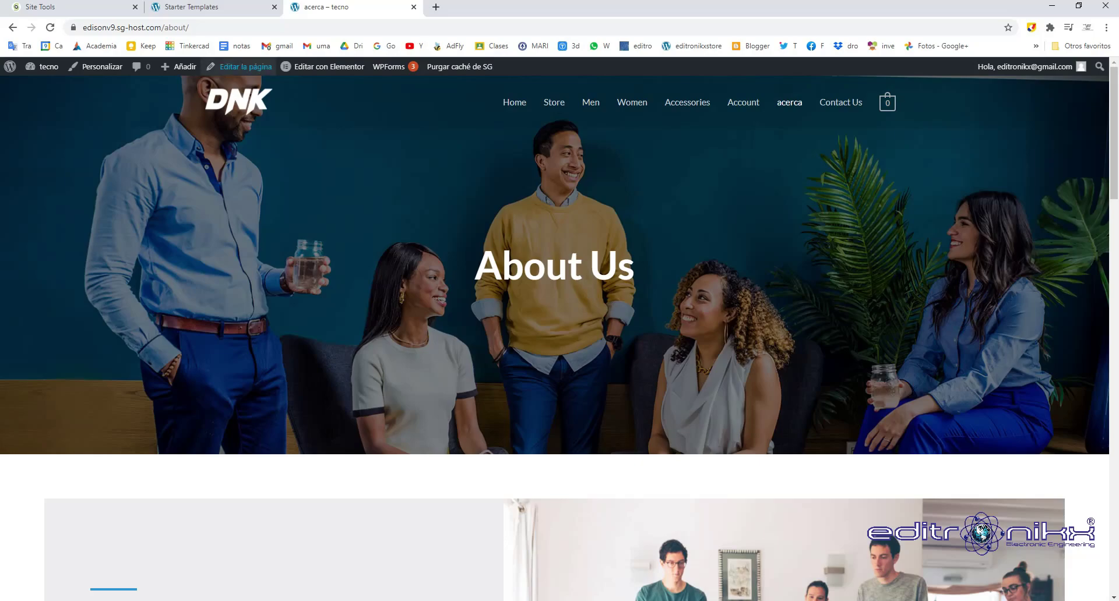
Close the extra live-site browser tabs, returning to the admin tab.
left_click(266, 29)
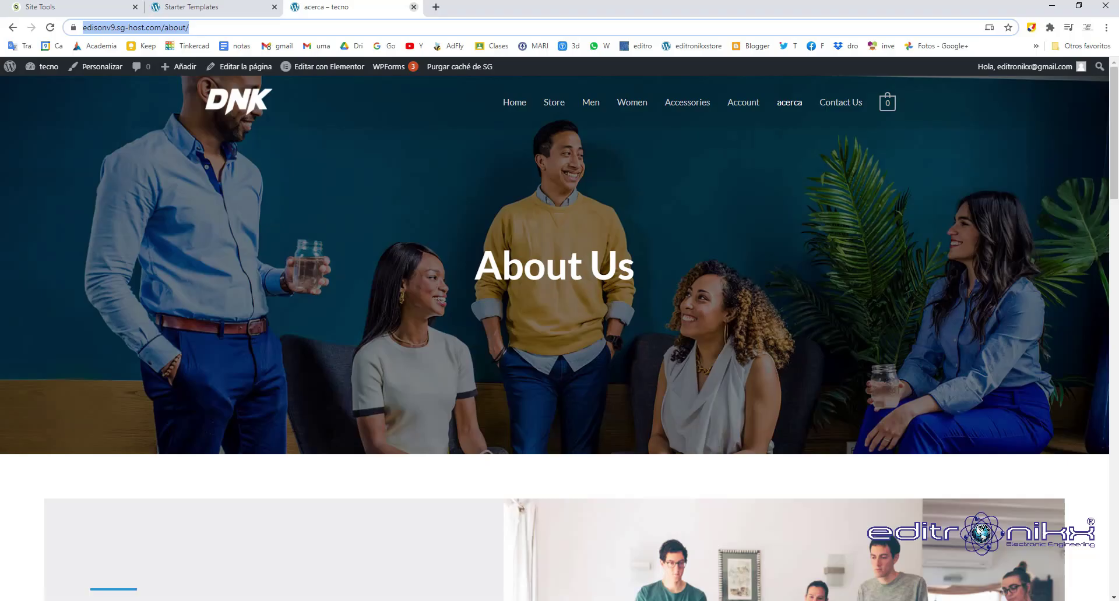
key("ctrl+w")
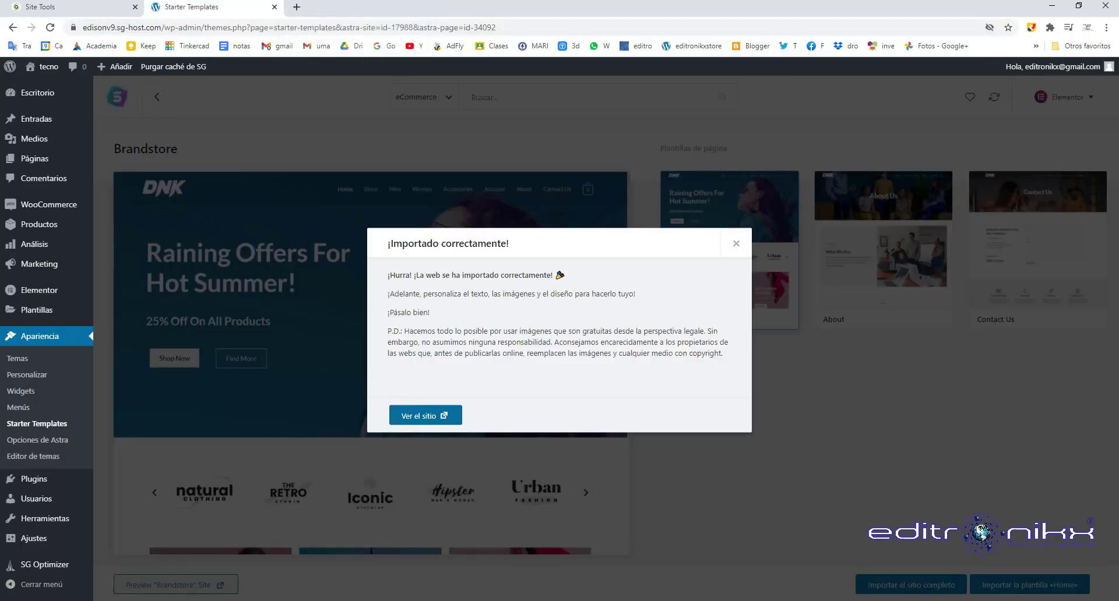
key("Return")
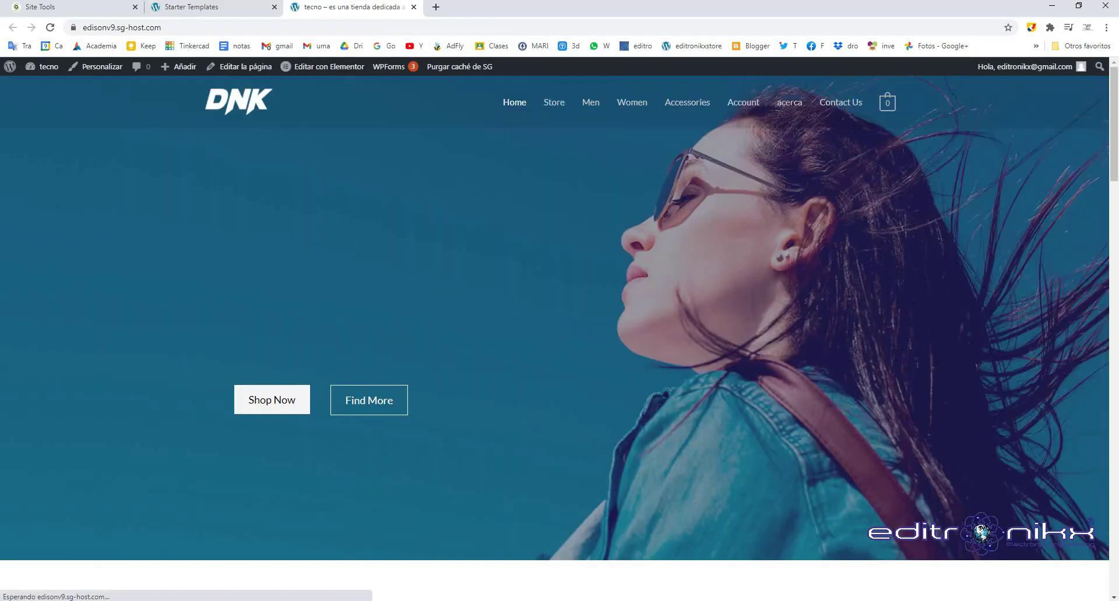
key("ctrl+Page_Up")
middle_click(306, 7)
Dismiss the '¡Importado correctamente!' message and go to Páginas > Todas las páginas.
left_click(37, 424)
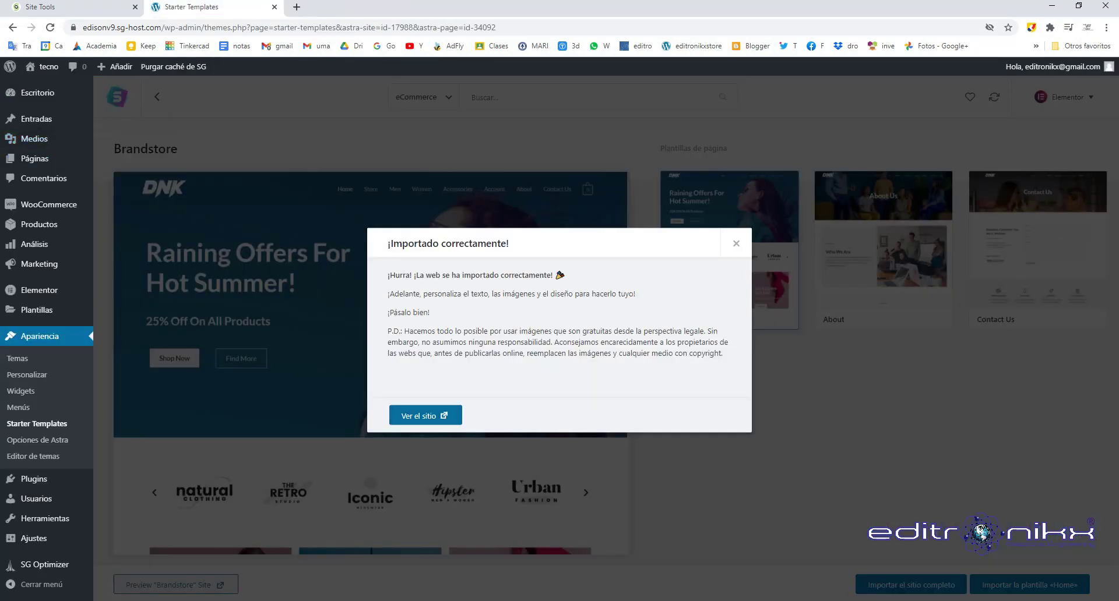
mouse_move(35, 158)
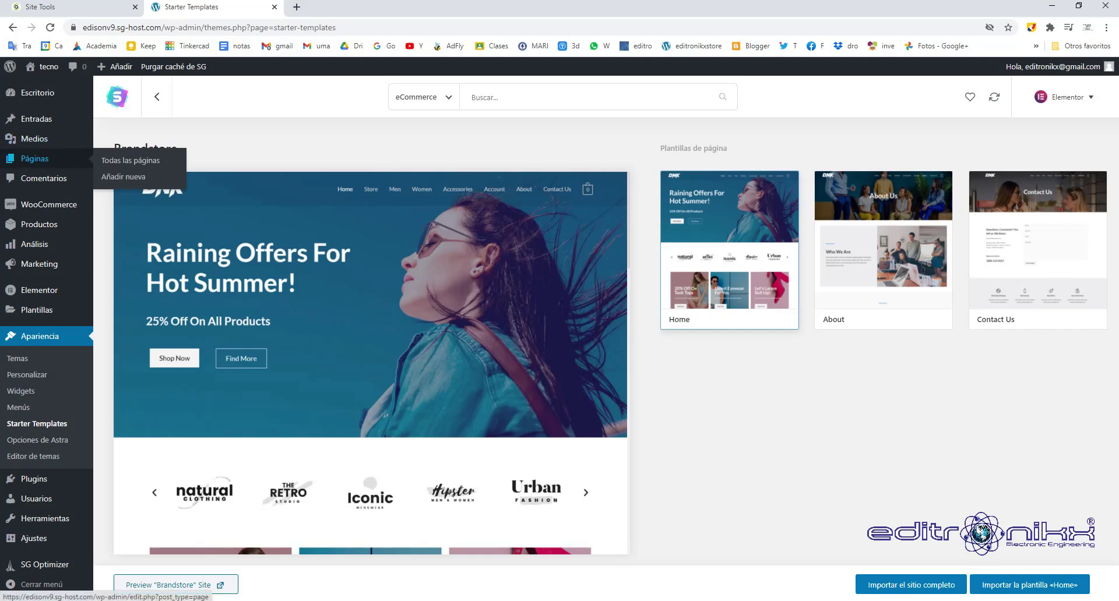
left_click(131, 160)
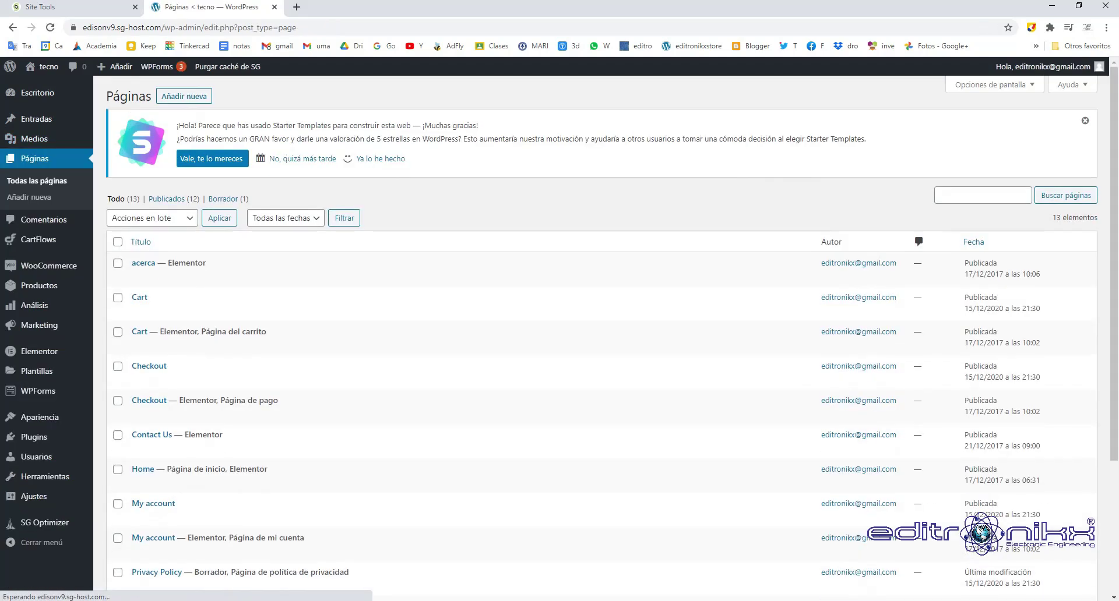
Change the acerca page's permalink slug from 'about' to 'acerca', update, and view it live.
left_click(143, 263)
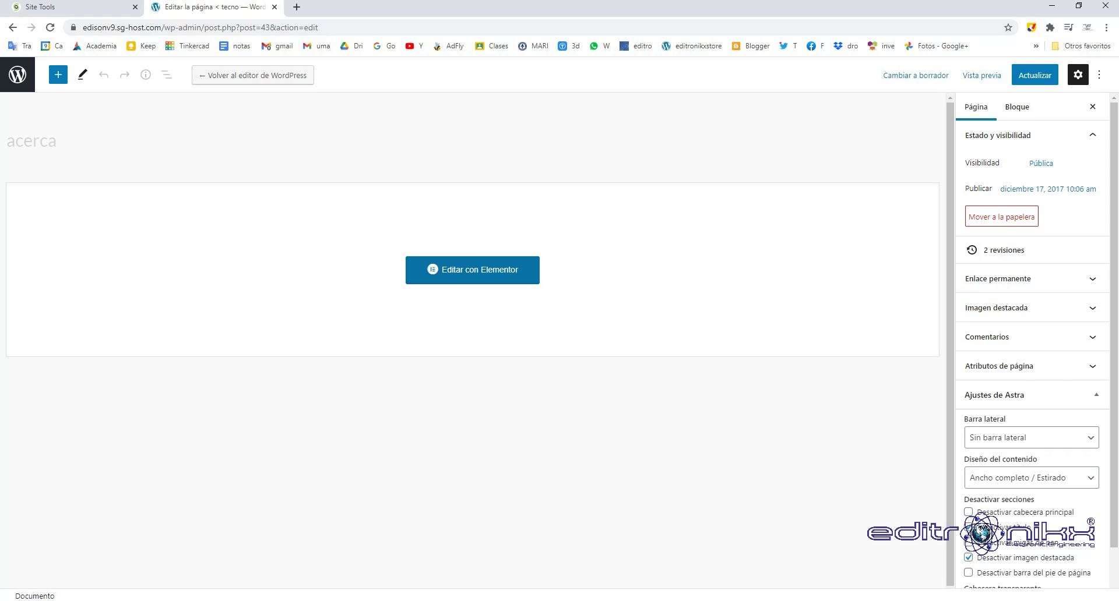
key("Tab")
key("Return")
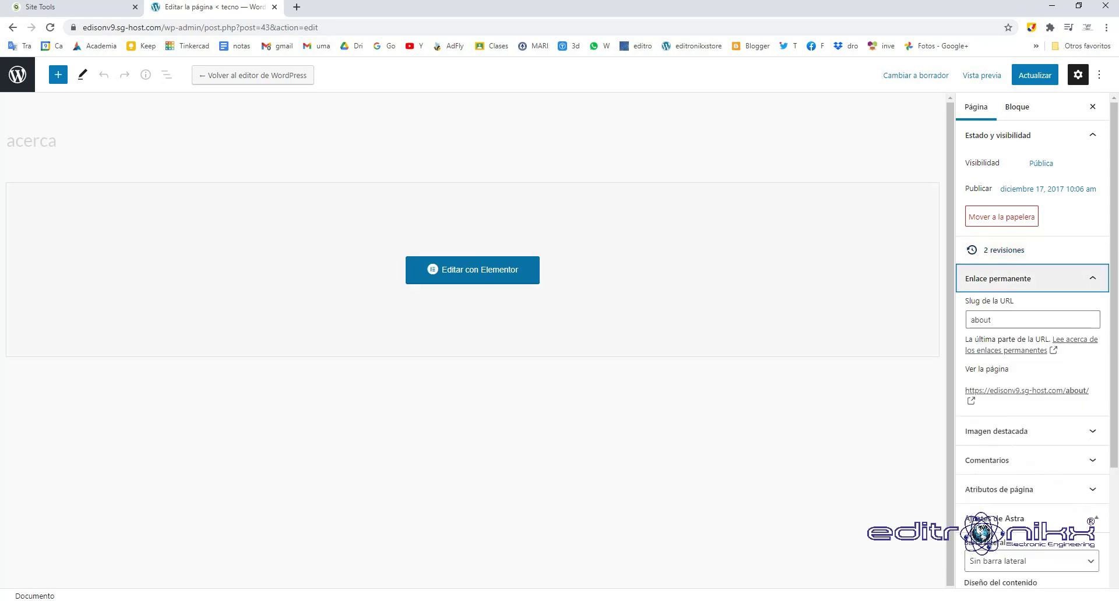
key("Tab")
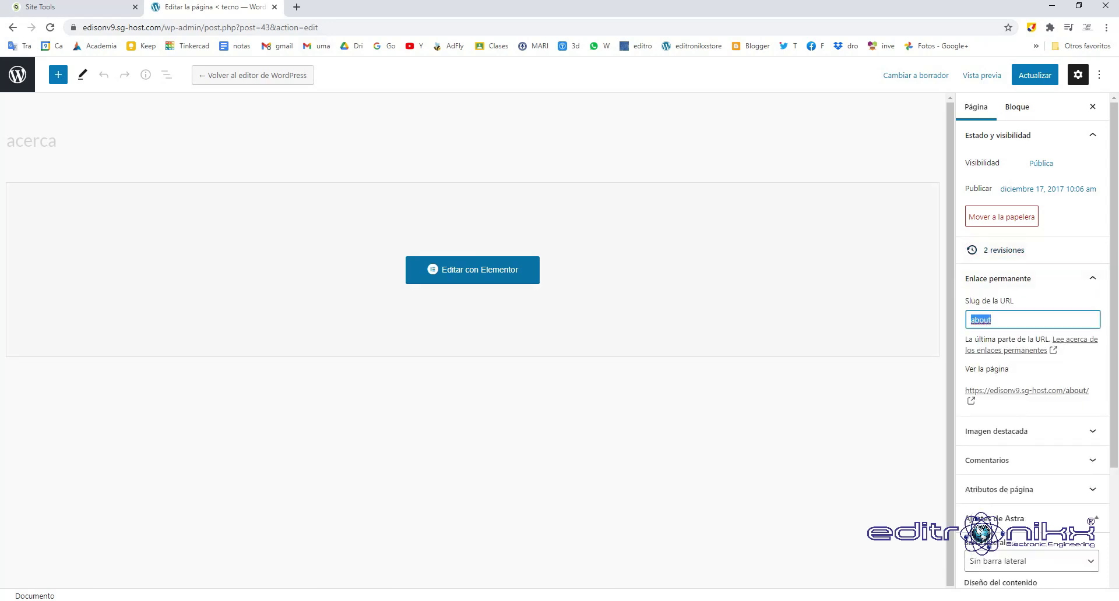
type("acerca")
left_click(1035, 75)
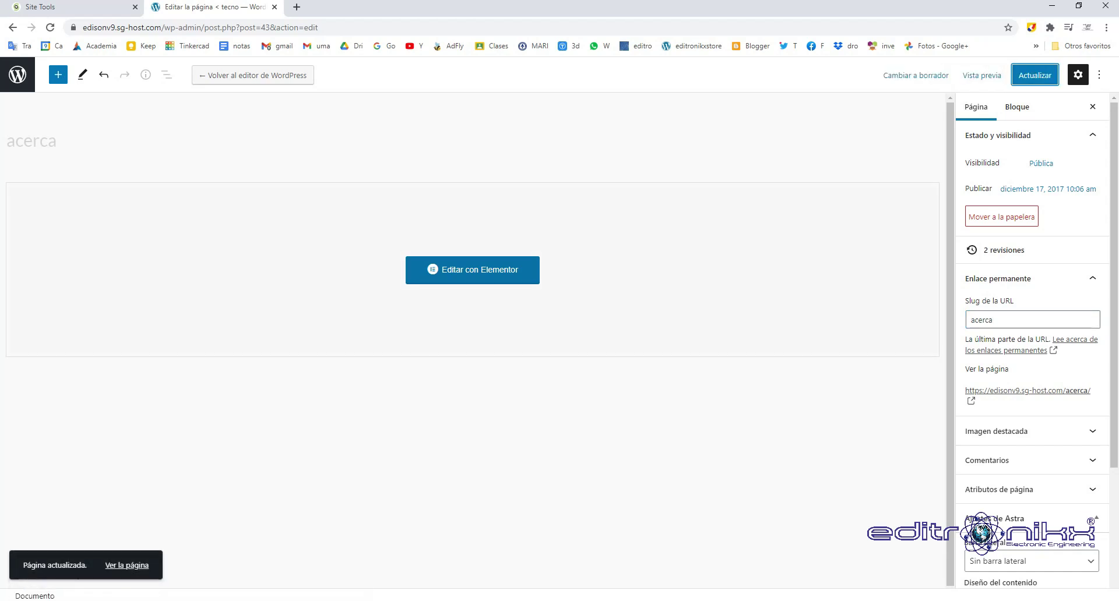
left_click(126, 565)
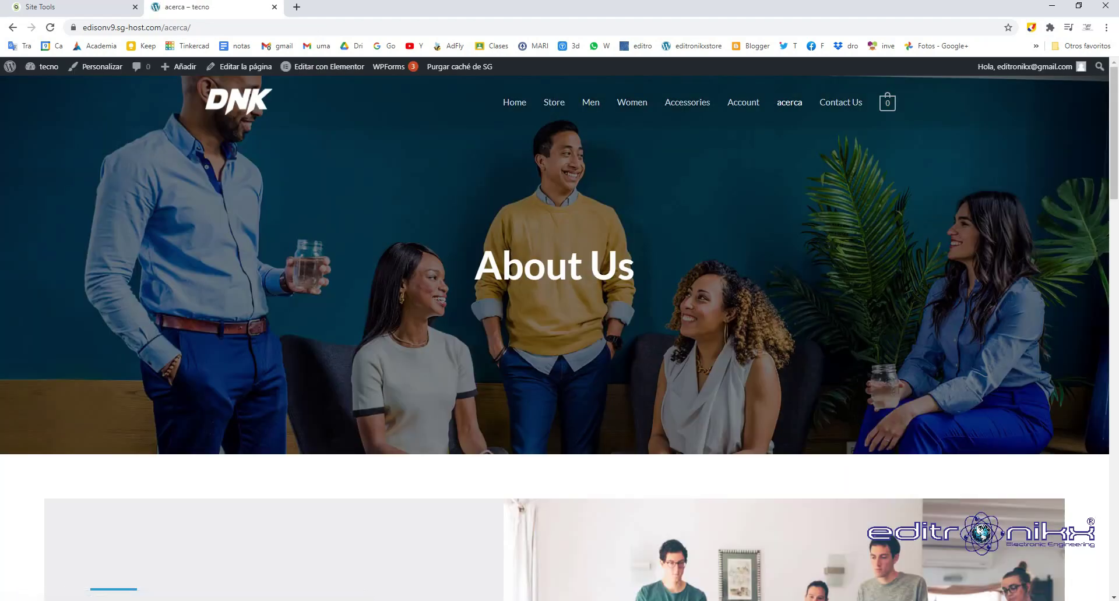
Select the acerca page's web address in the address bar.
left_click_drag(190, 27, 82, 27)
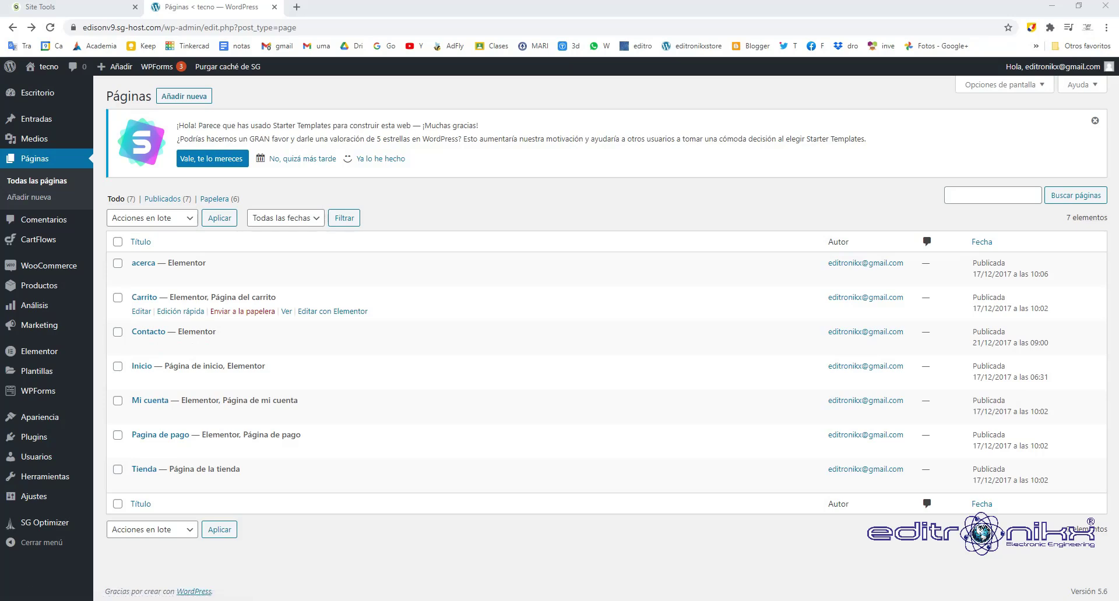
left_click(286, 311)
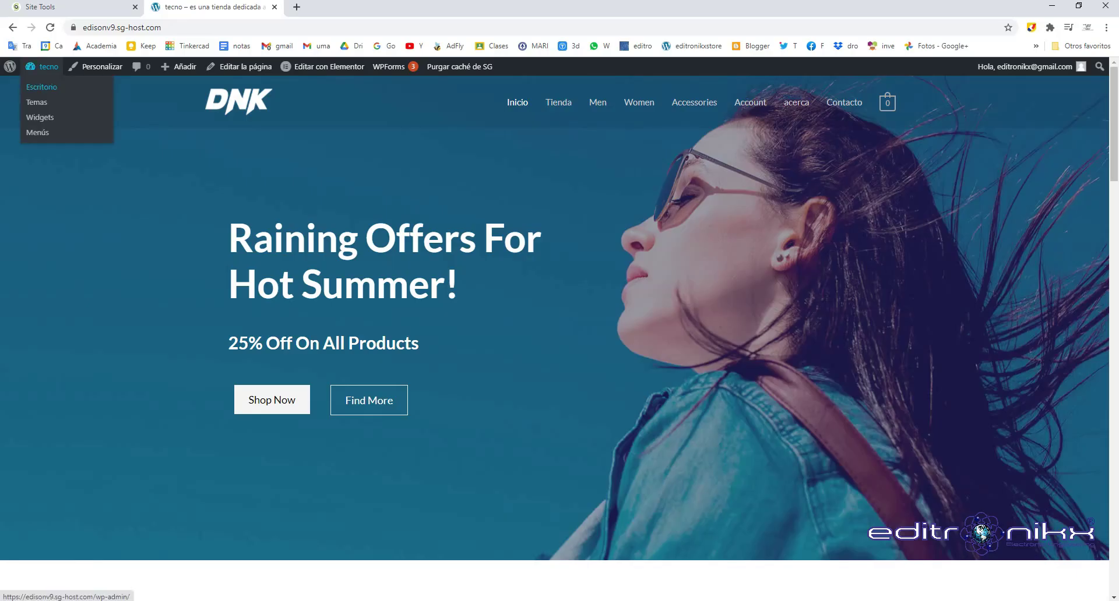
left_click(42, 87)
mouse_move(35, 200)
left_click(130, 202)
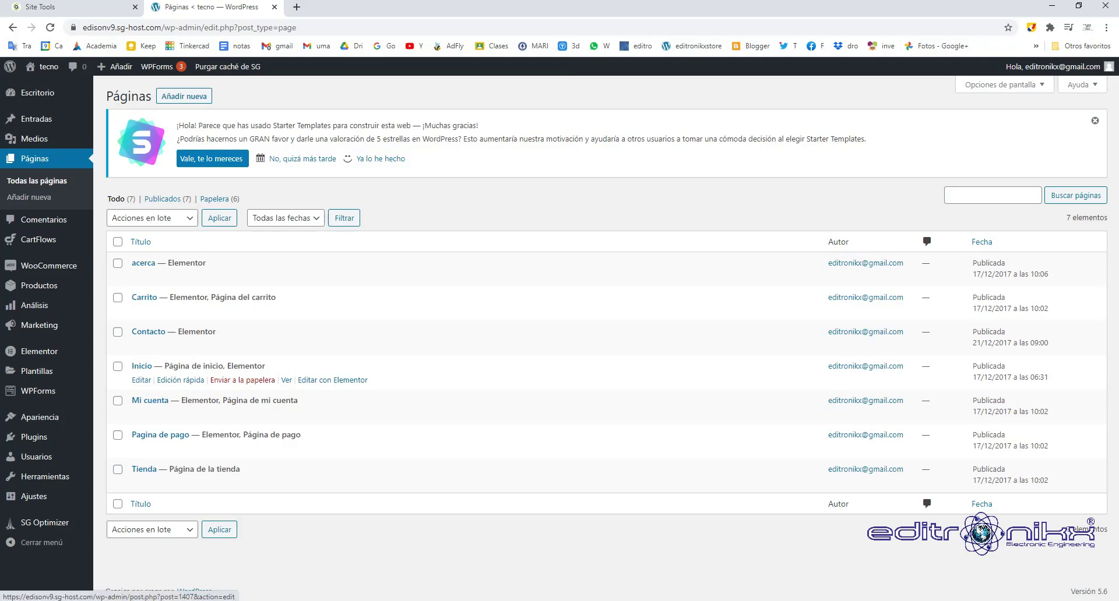
left_click(142, 366)
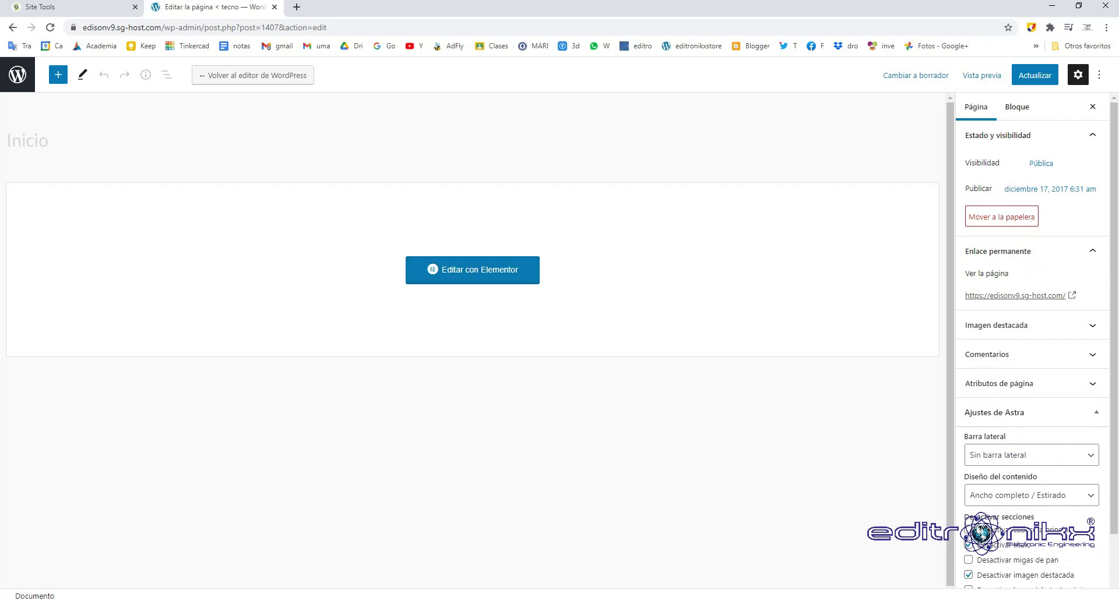
left_click(473, 270)
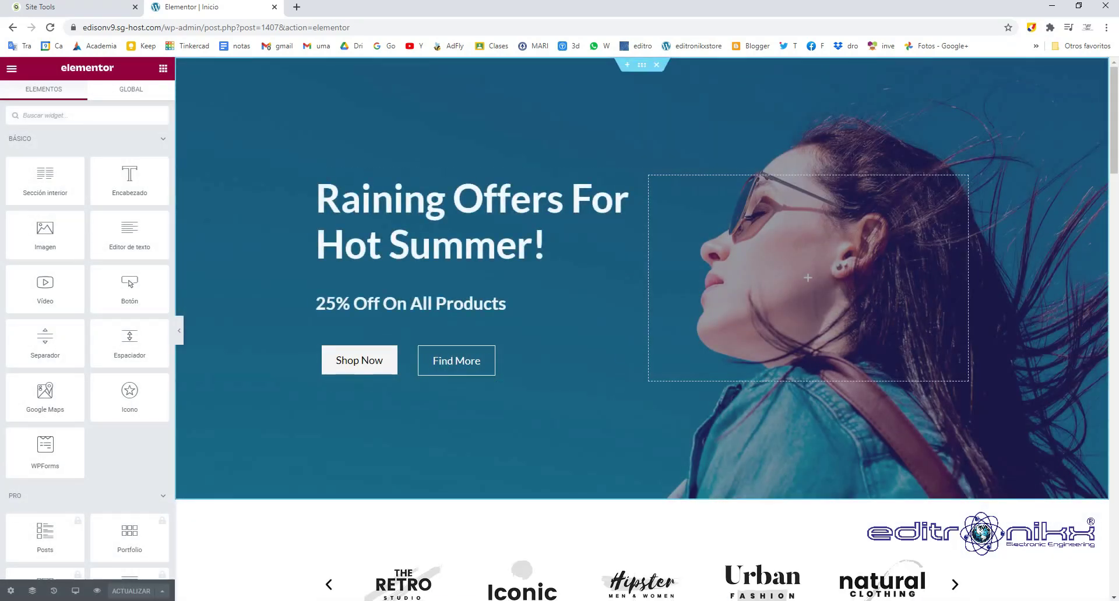
scroll(641, 279, "down", 3)
scroll(641, 280, "up", 3)
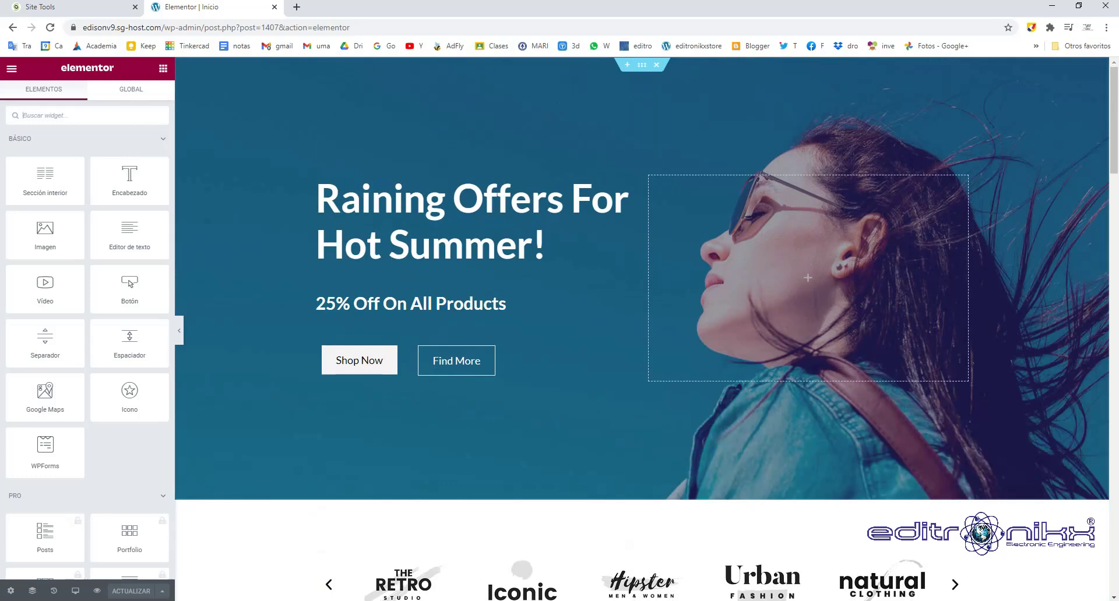
left_click(12, 28)
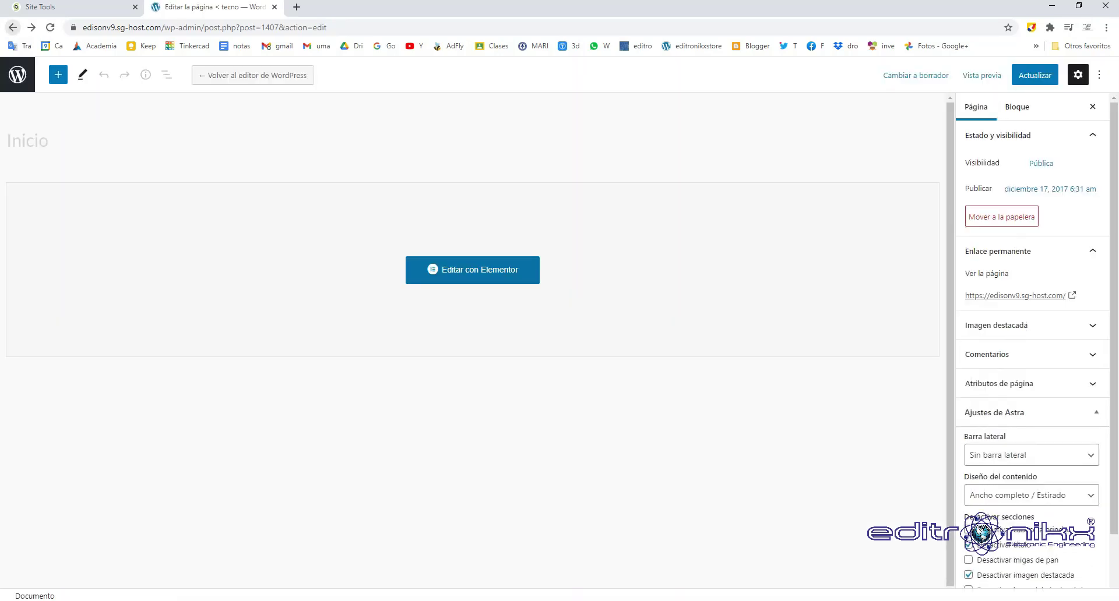
left_click(12, 28)
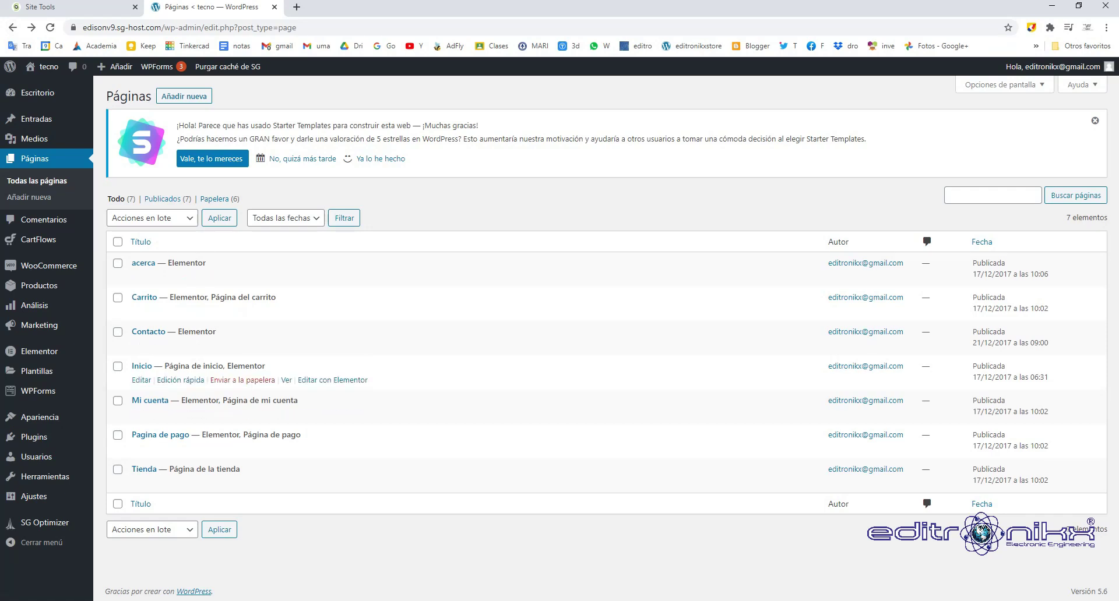
Open Inicio in Elementor, select the 'Raining Offers For Hot Summer!' heading and '25% Off On All Products' subheading, and scroll through the page.
left_click(332, 380)
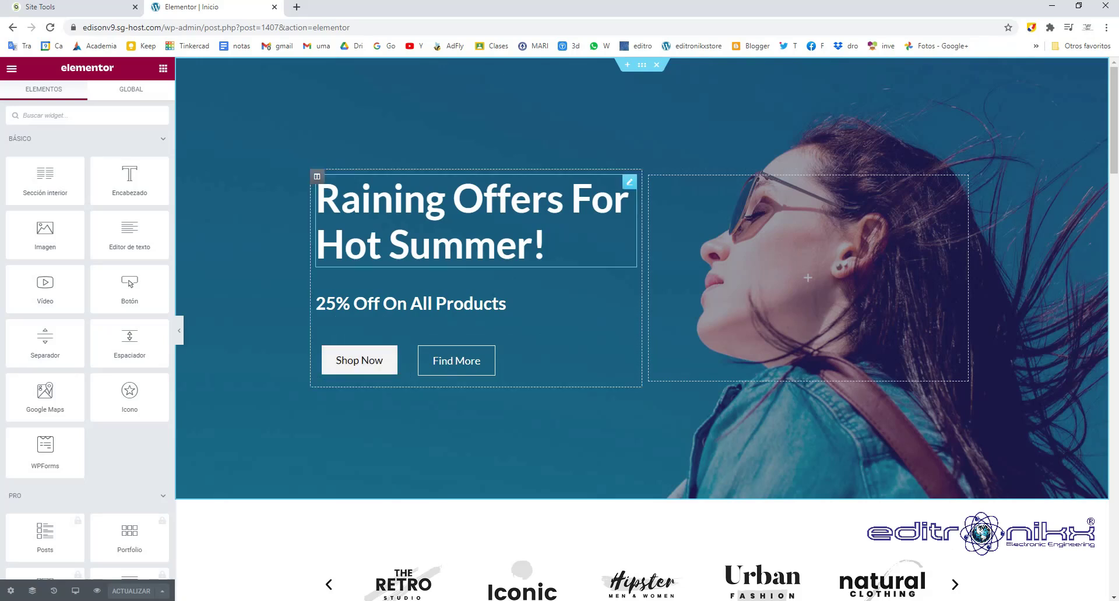
left_click(472, 221)
left_click(504, 303)
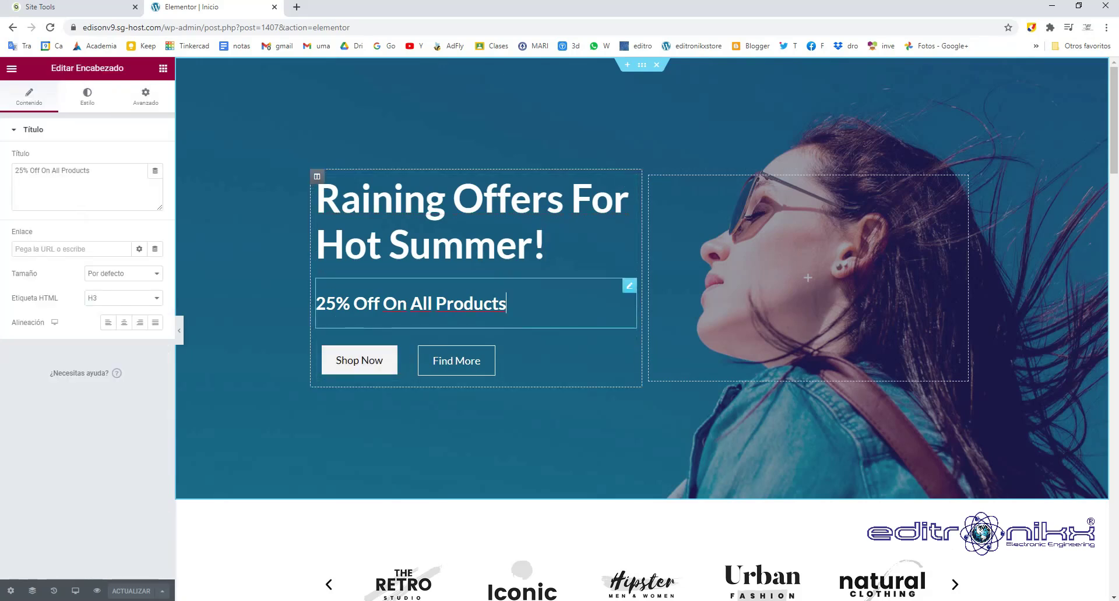
scroll(641, 326, "down", 18)
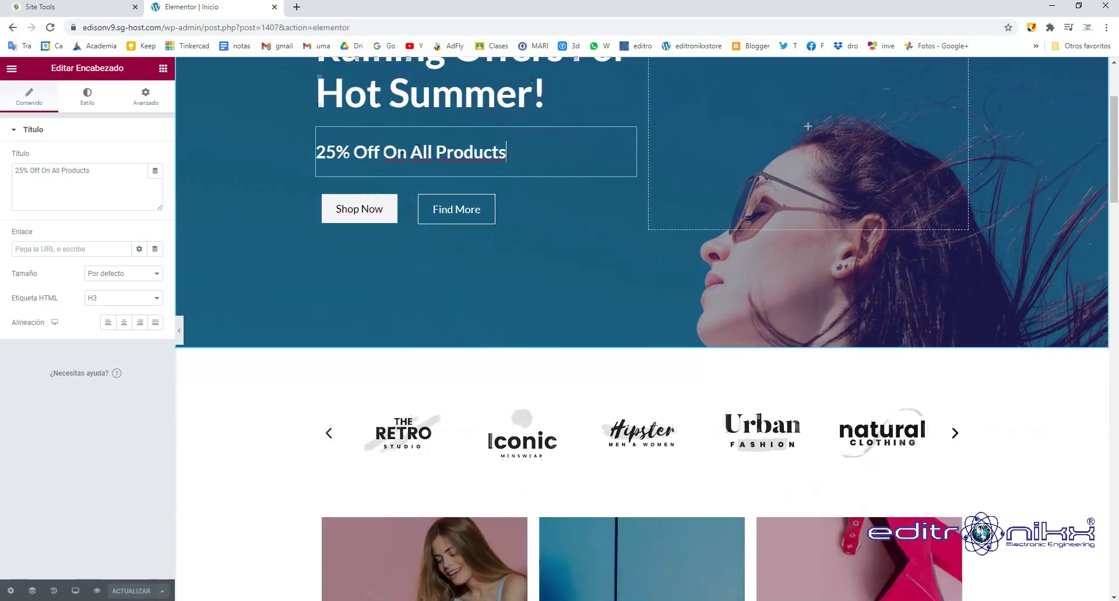
scroll(640, 326, "down", 15)
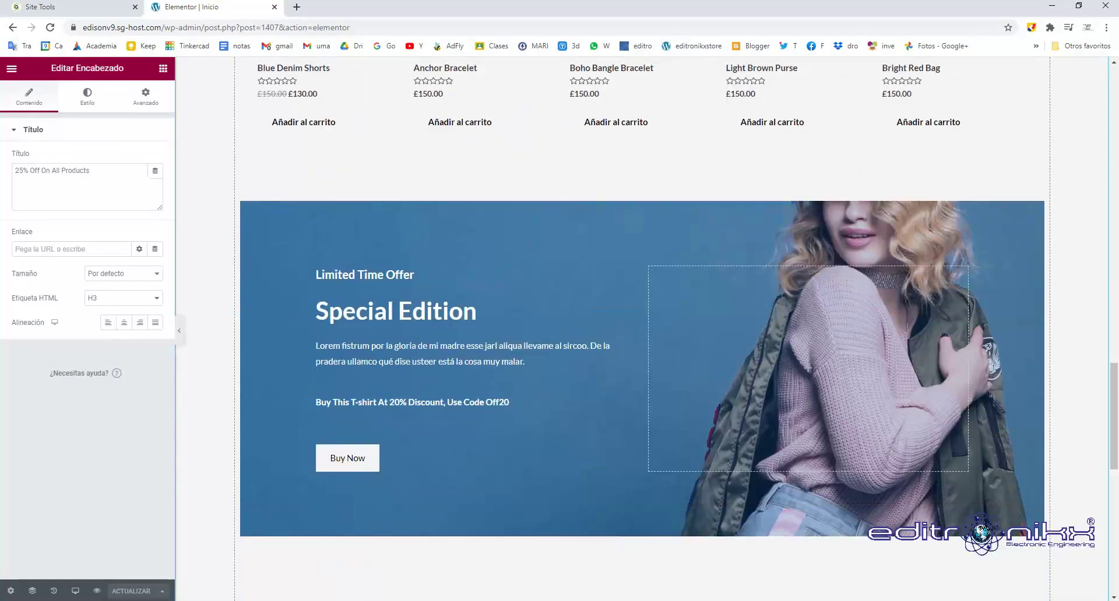
scroll(641, 326, "up", 20)
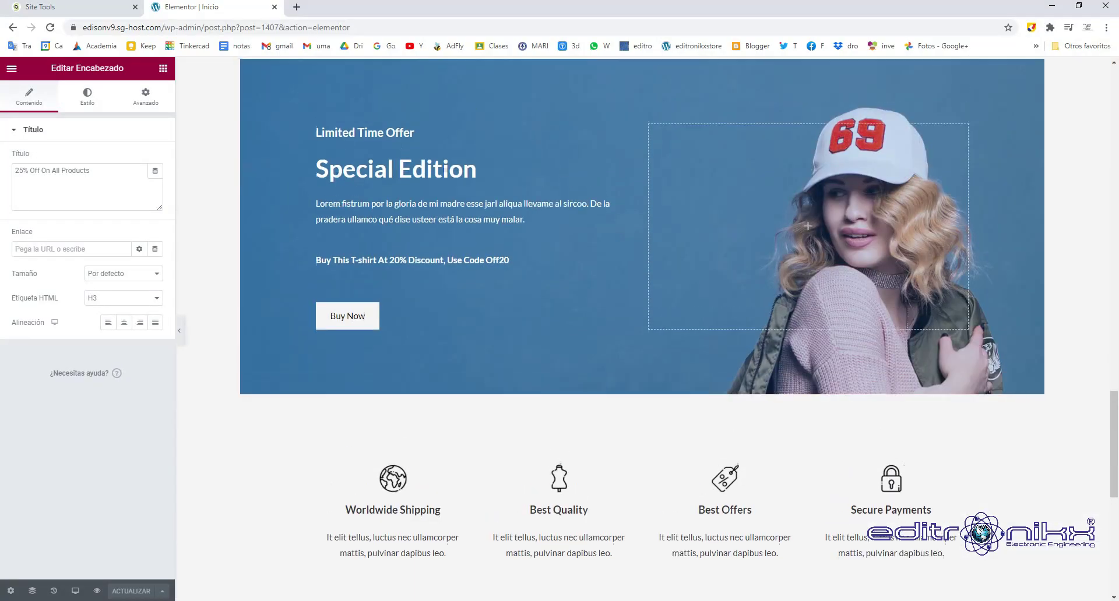
scroll(641, 327, "up", 3)
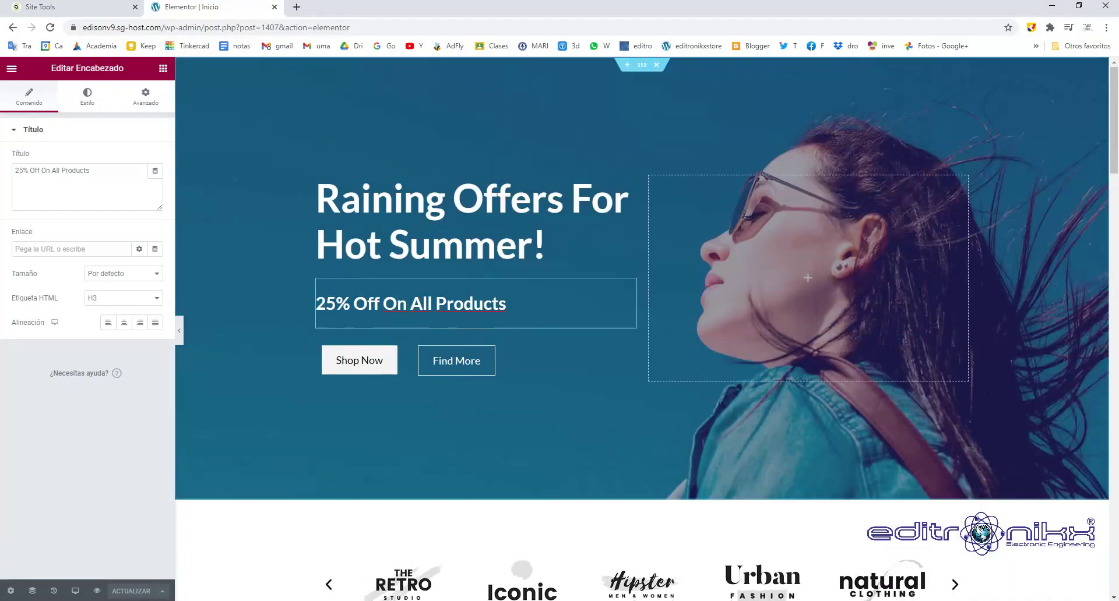